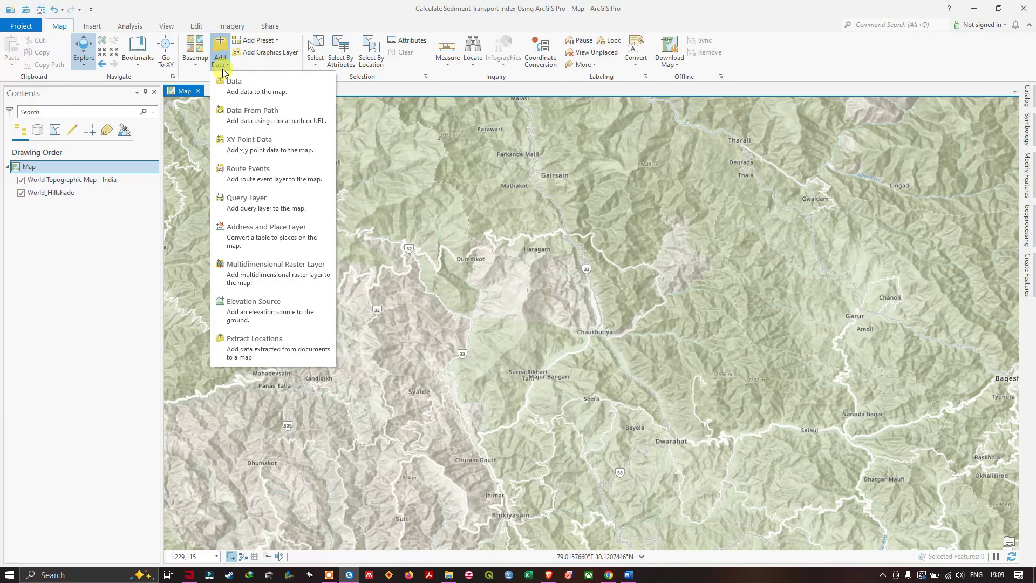
- Add the DEM.tif raster from the DEM folder to the map
{"action": "left_click", "coordinate": [269, 101]}
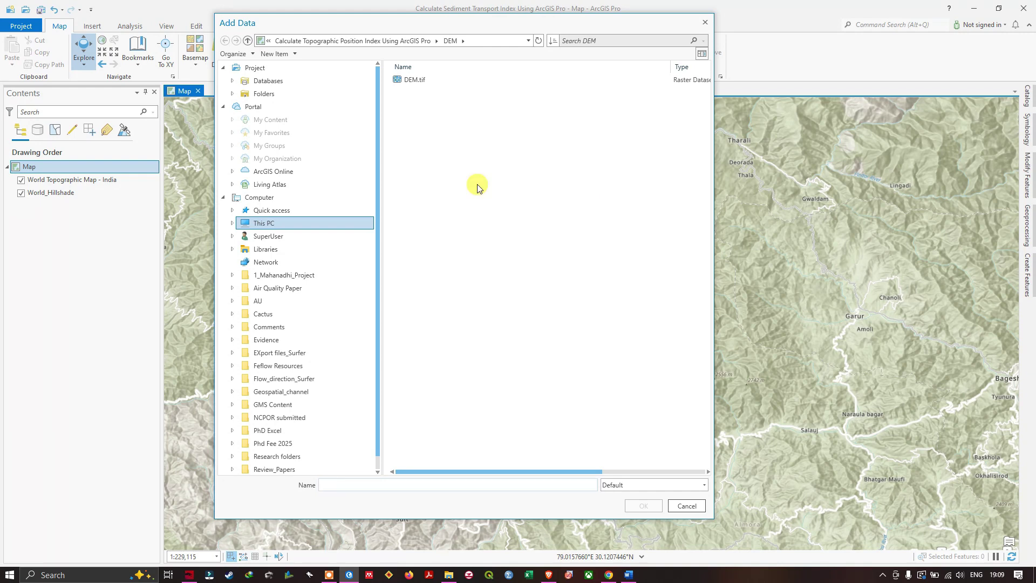
{"action": "left_click", "coordinate": [418, 79]}
{"action": "left_click", "coordinate": [645, 508]}
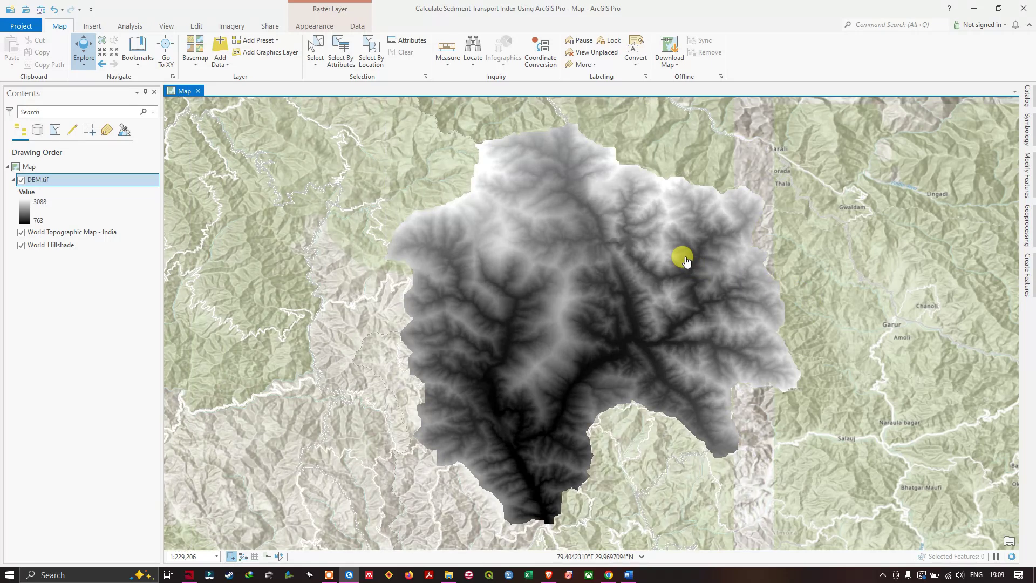
{"action": "left_click_drag", "start_coordinate": [685, 262], "coordinate": [637, 243]}
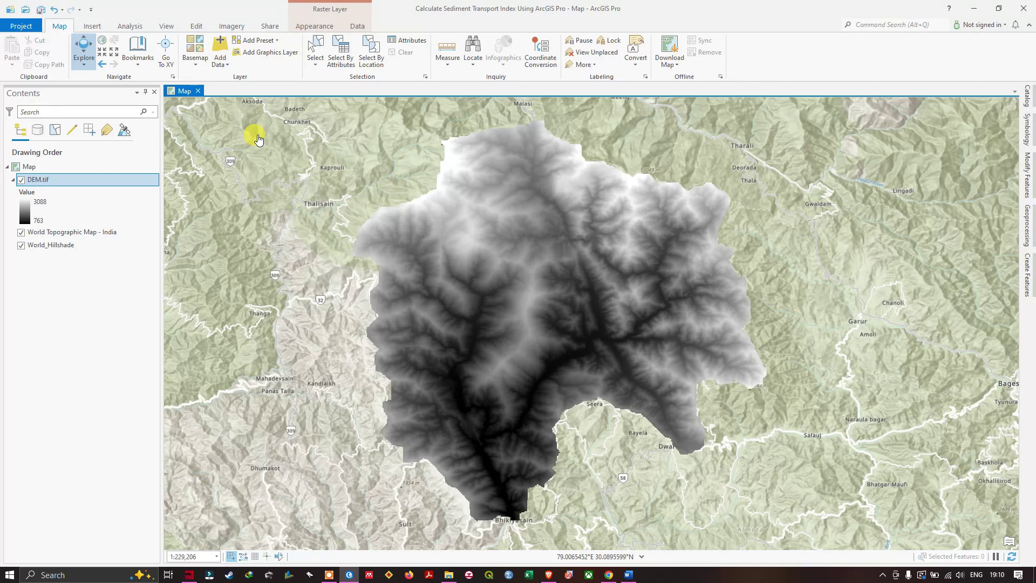
- Find the Fill geoprocessing tool in the Spatial Analyst Hydrology toolset and open it
{"action": "left_click", "coordinate": [134, 28]}
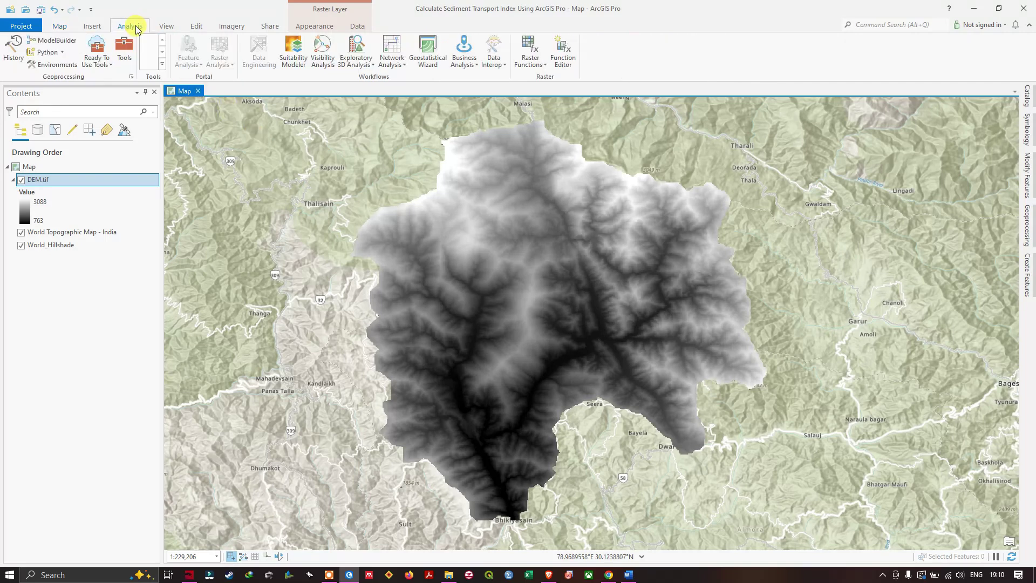
{"action": "left_click", "coordinate": [127, 54]}
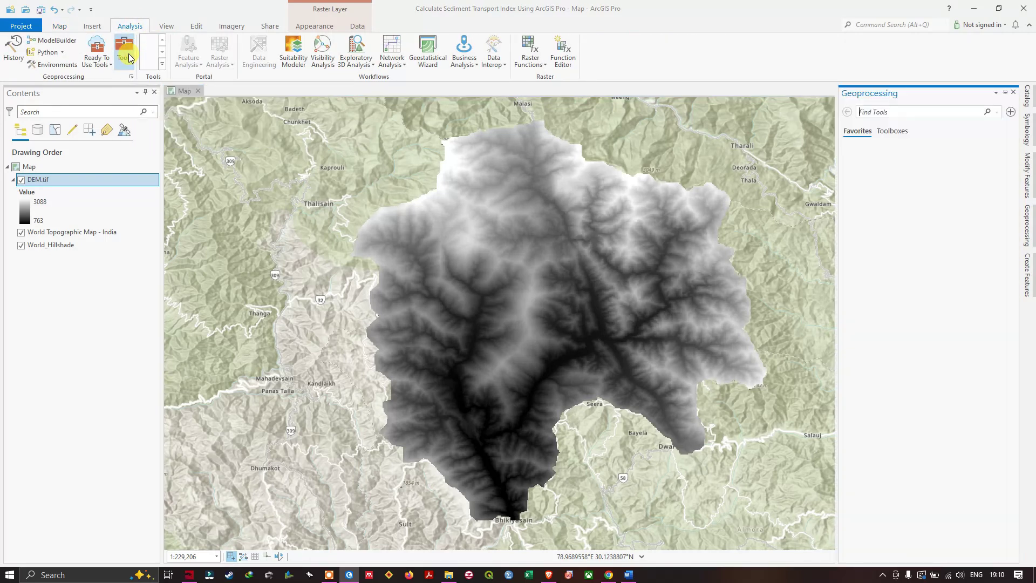
{"action": "left_click", "coordinate": [871, 115]}
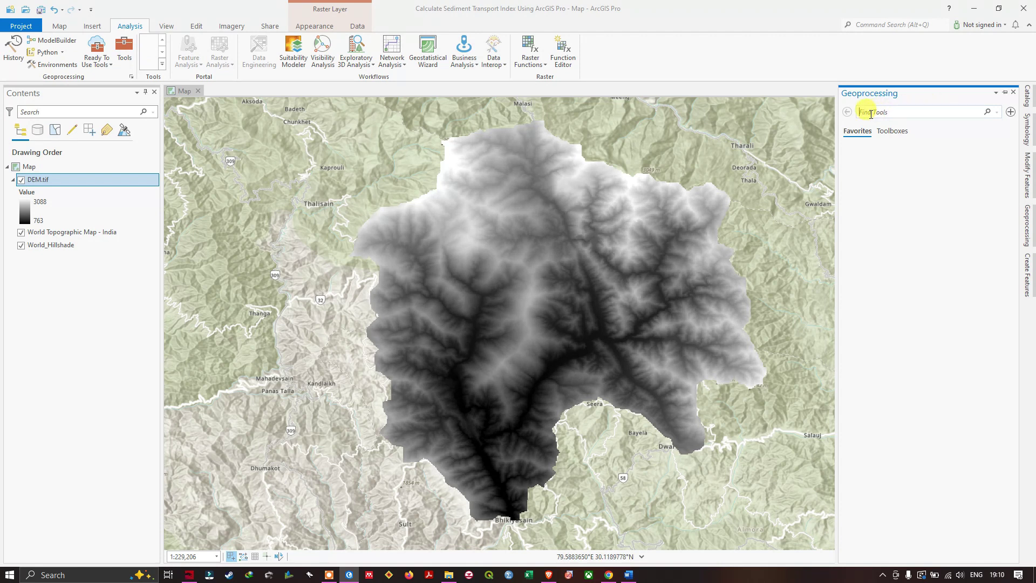
{"action": "type", "text": "fill"}
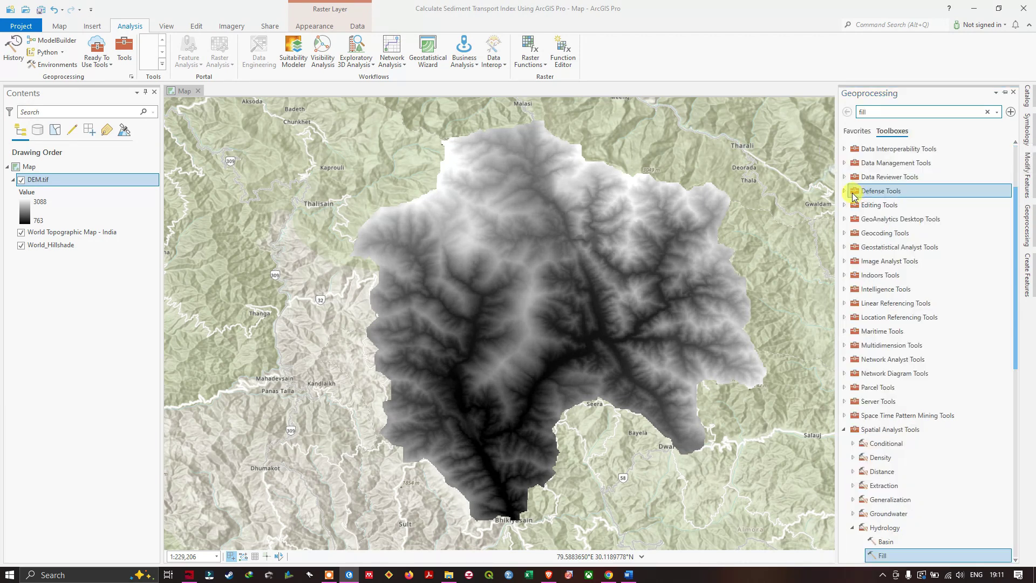
{"action": "scroll", "coordinate": [869, 324], "scroll_direction": "down", "scroll_amount": 5}
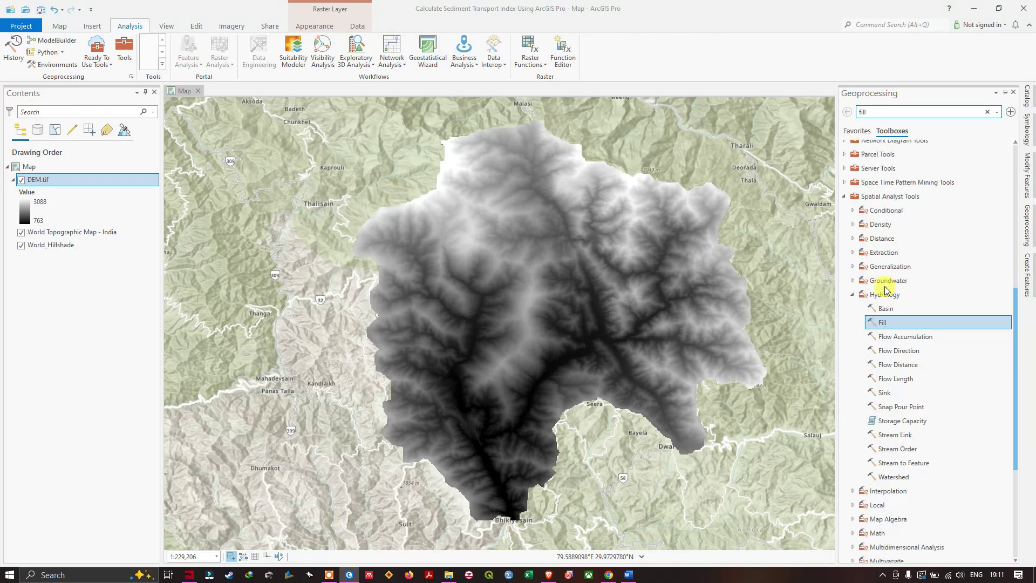
{"action": "left_click", "coordinate": [898, 321]}
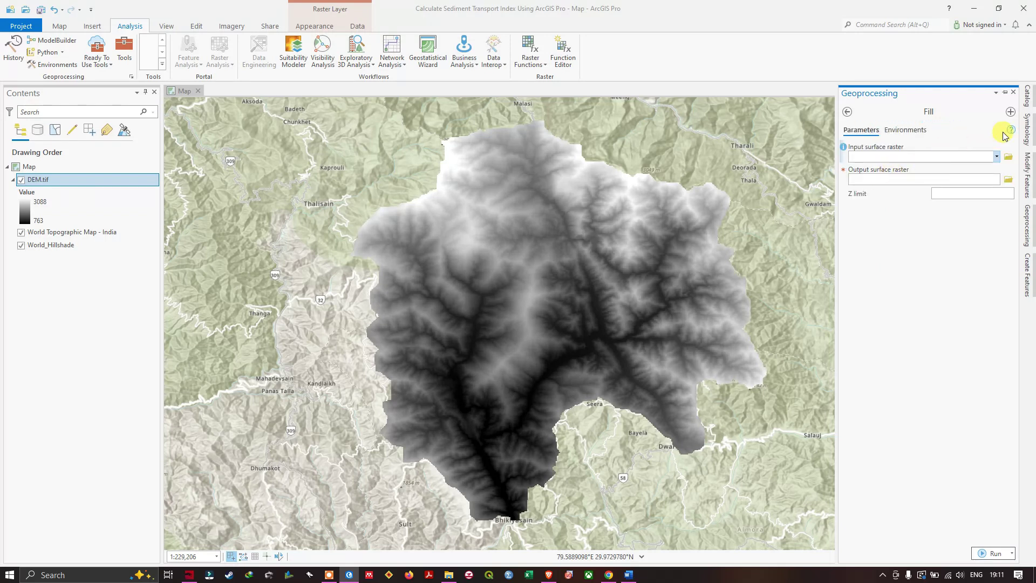
- Run Fill on DEM.tif, saving the output surface raster as DEM_fill.tif in the project's shapefiles folder
{"action": "mouse_move", "coordinate": [1010, 134]}
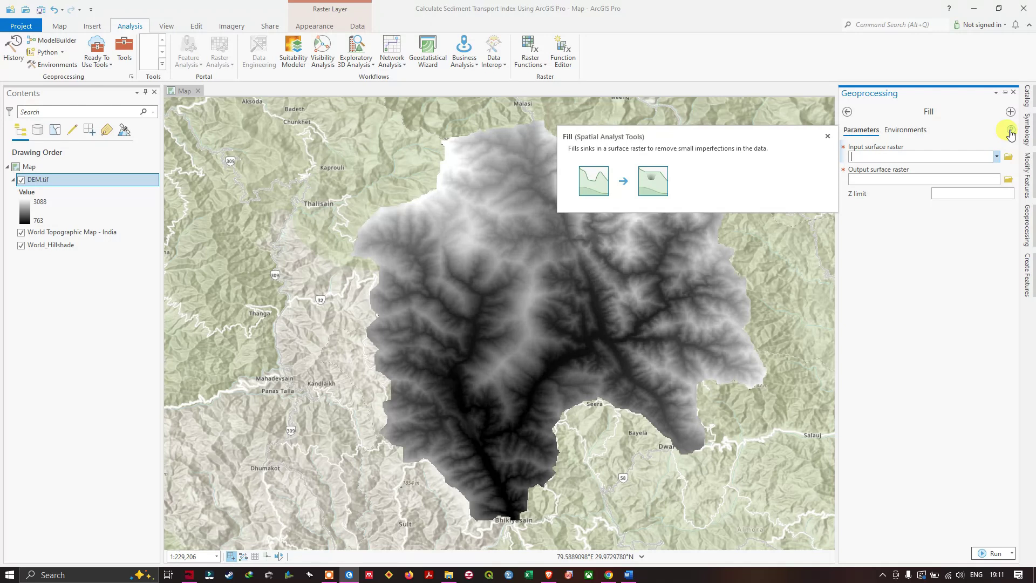
{"action": "left_click", "coordinate": [996, 157]}
{"action": "left_click", "coordinate": [943, 171]}
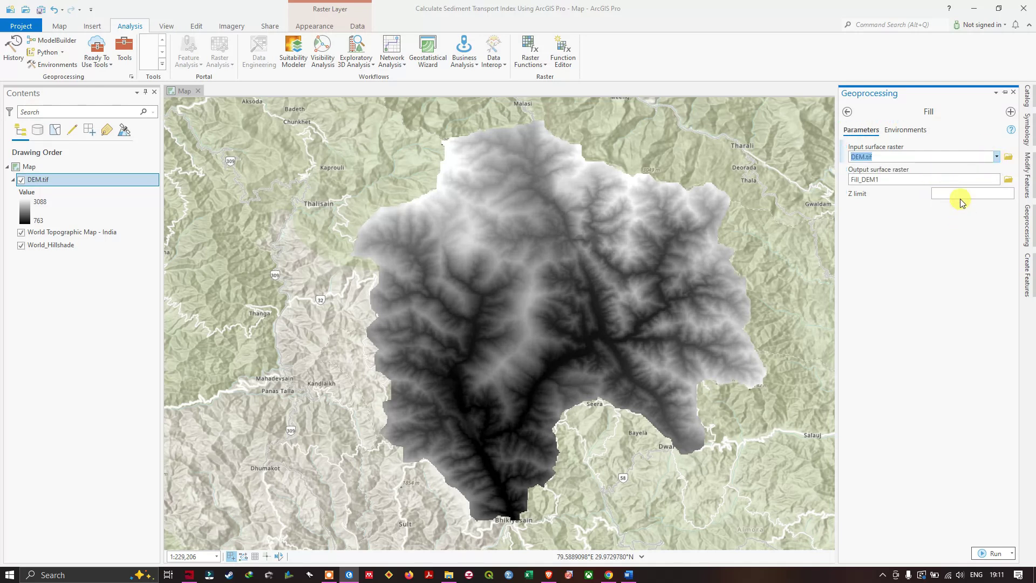
{"action": "left_click", "coordinate": [1007, 185]}
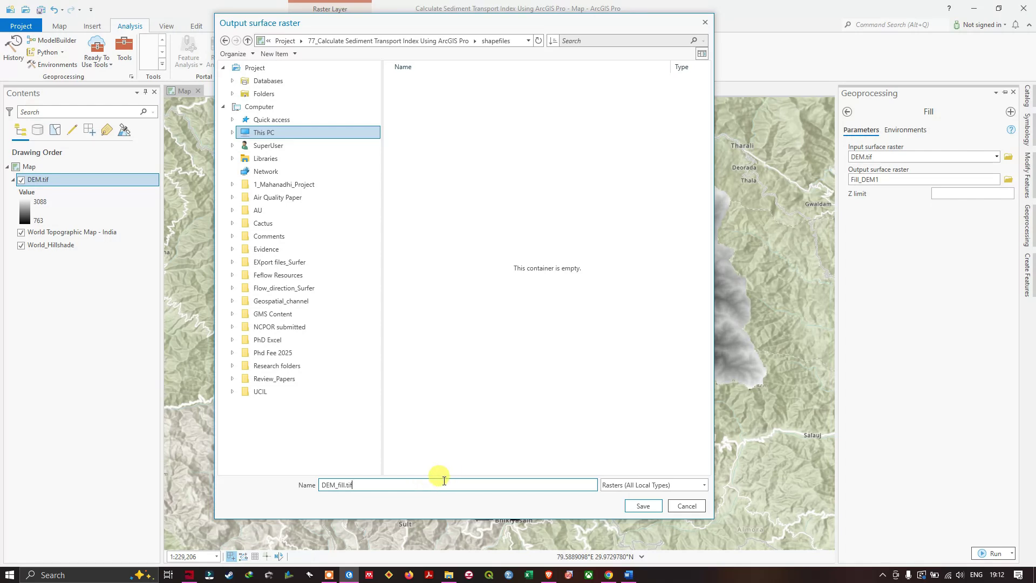
{"action": "left_click_drag", "start_coordinate": [322, 485], "coordinate": [334, 487]}
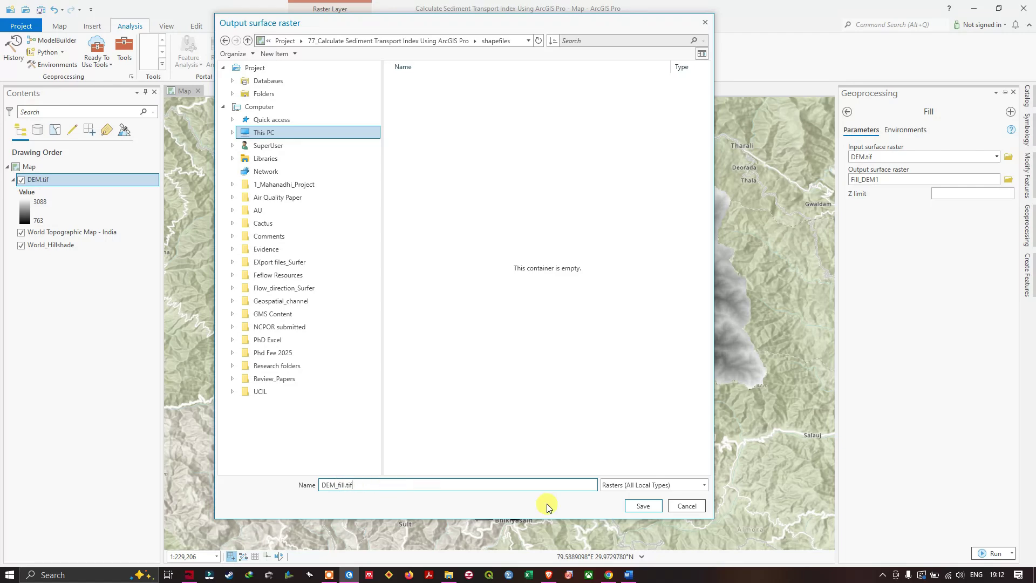
{"action": "left_click", "coordinate": [642, 508]}
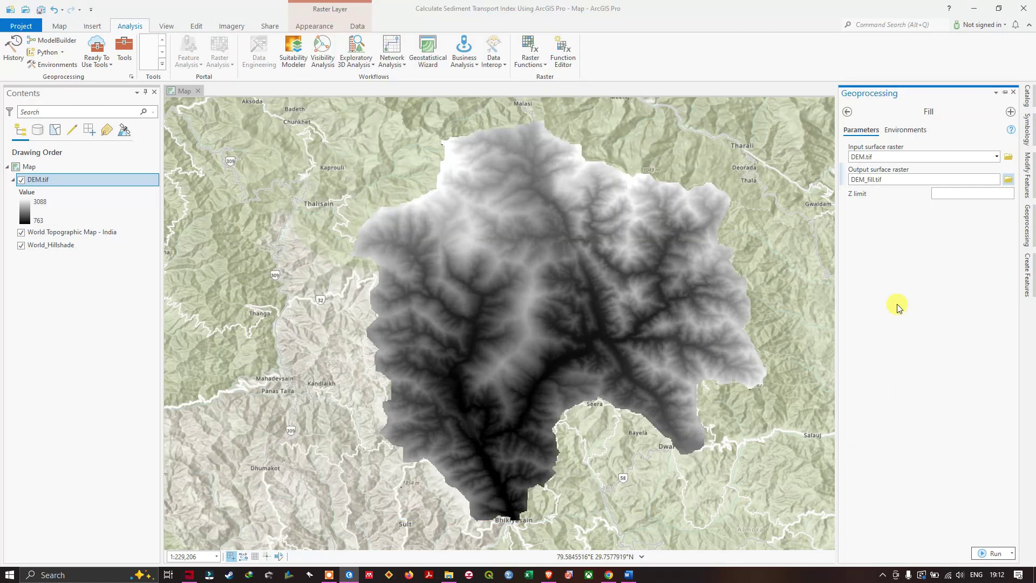
{"action": "left_click", "coordinate": [992, 556]}
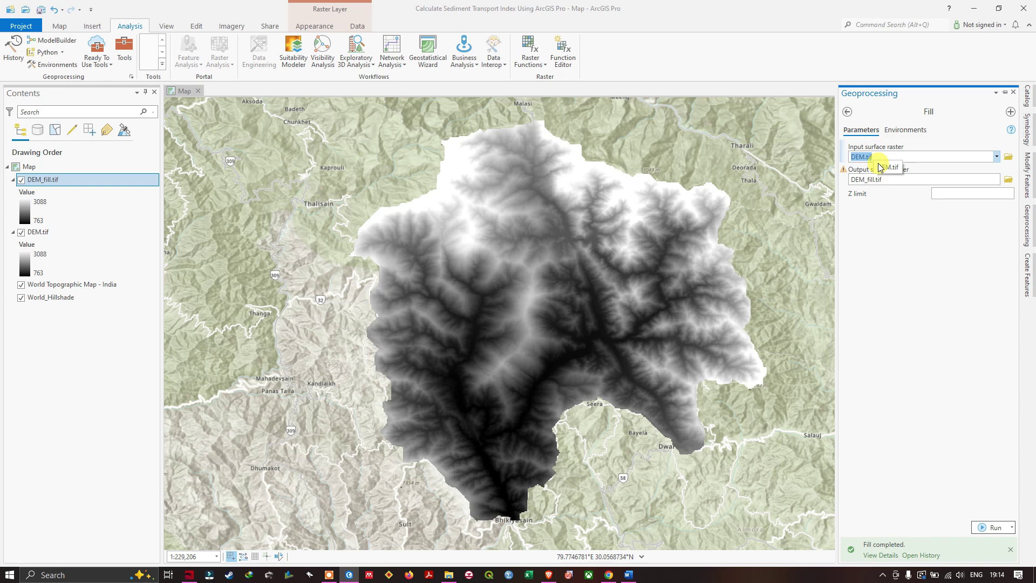
- Search the geoprocessing tools for "flow direction" and open the Spatial Analyst Flow Direction tool
{"action": "left_click", "coordinate": [848, 112]}
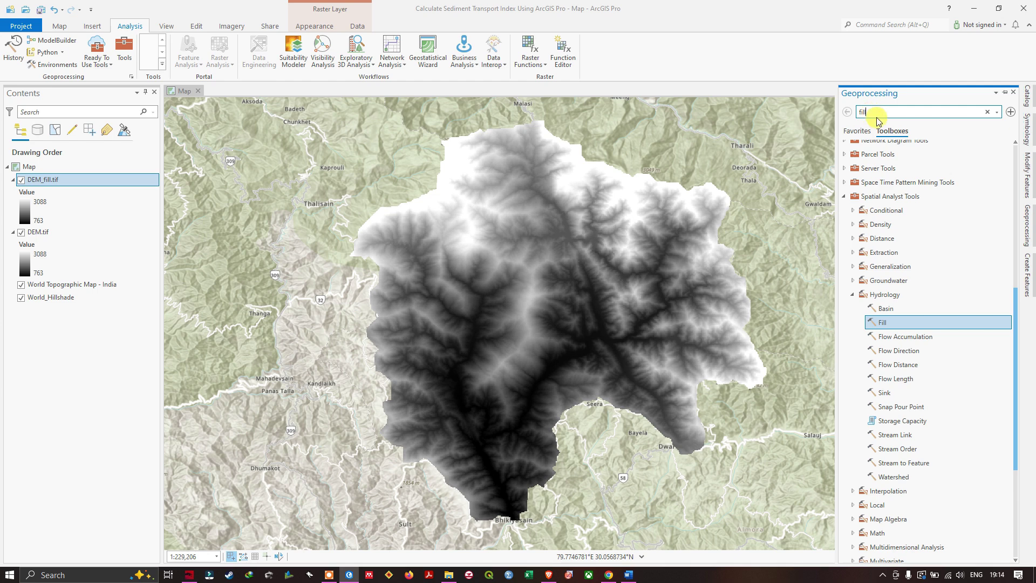
{"action": "type", "text": "low direction"}
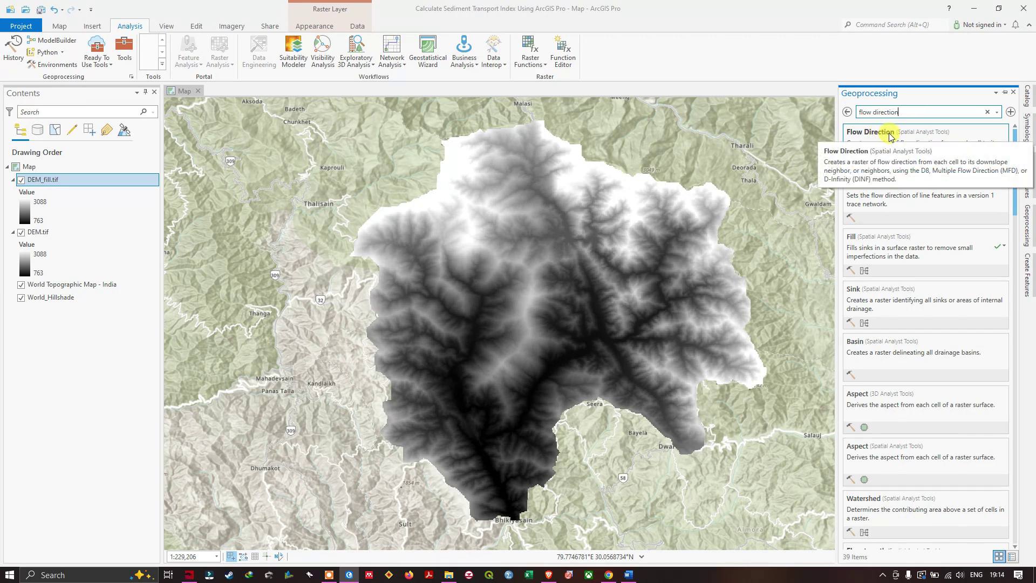
{"action": "left_click", "coordinate": [890, 134]}
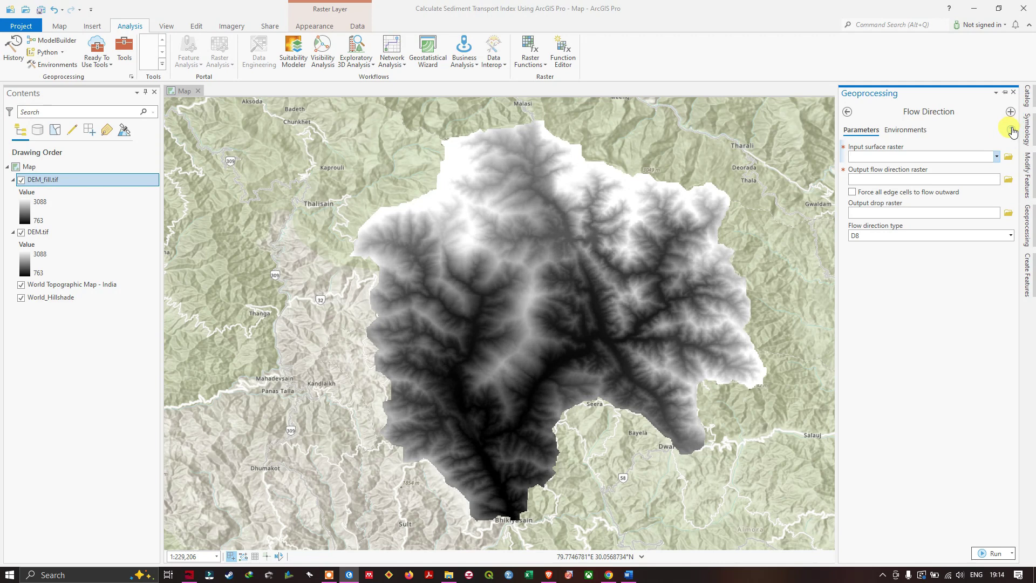
- Run Flow Direction on DEM_fill.tif with the D8 type, saving the output as flow_direction.tif in the shapefiles folder
{"action": "mouse_move", "coordinate": [1013, 131]}
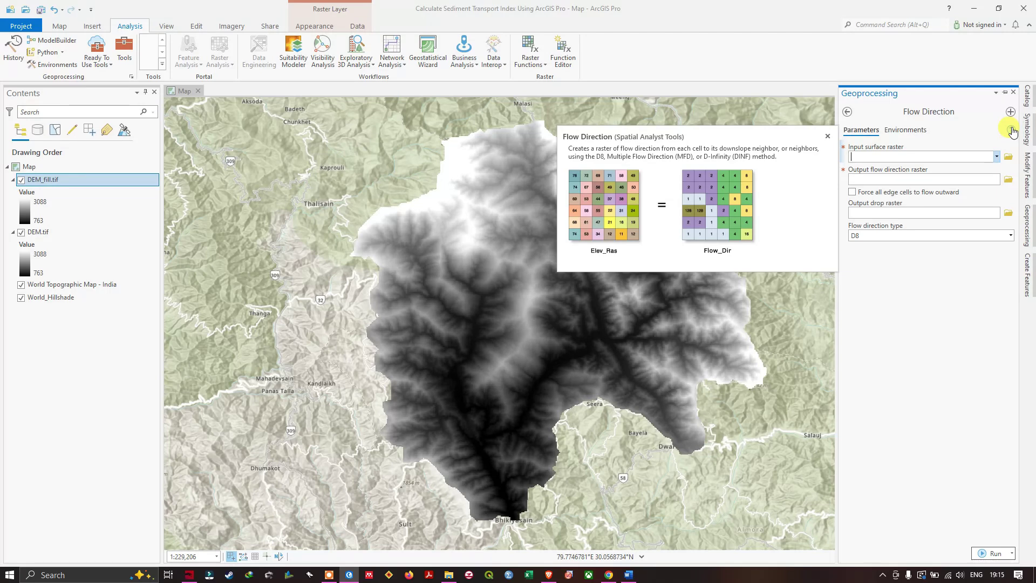
{"action": "left_click", "coordinate": [995, 157]}
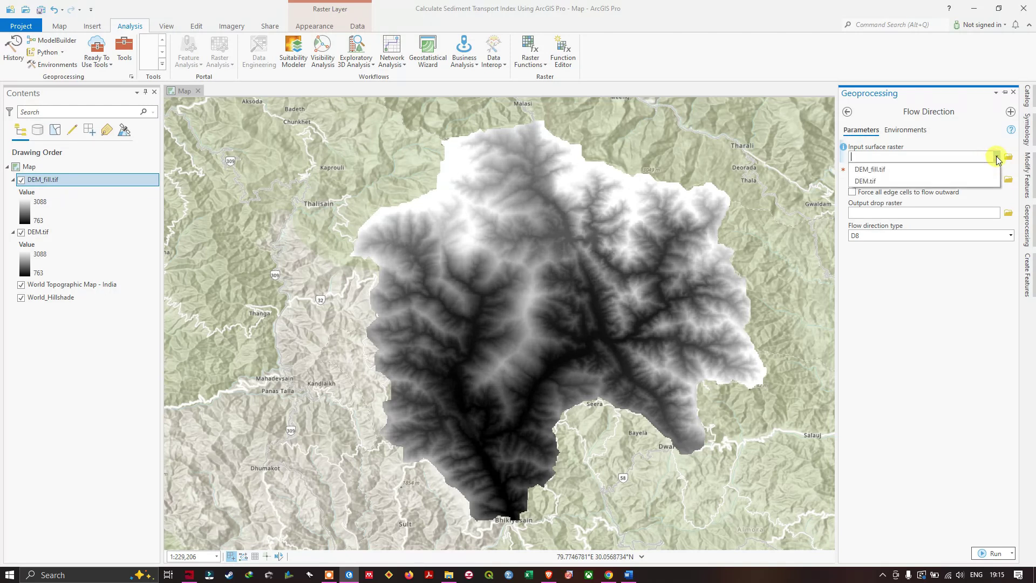
{"action": "left_click", "coordinate": [878, 171]}
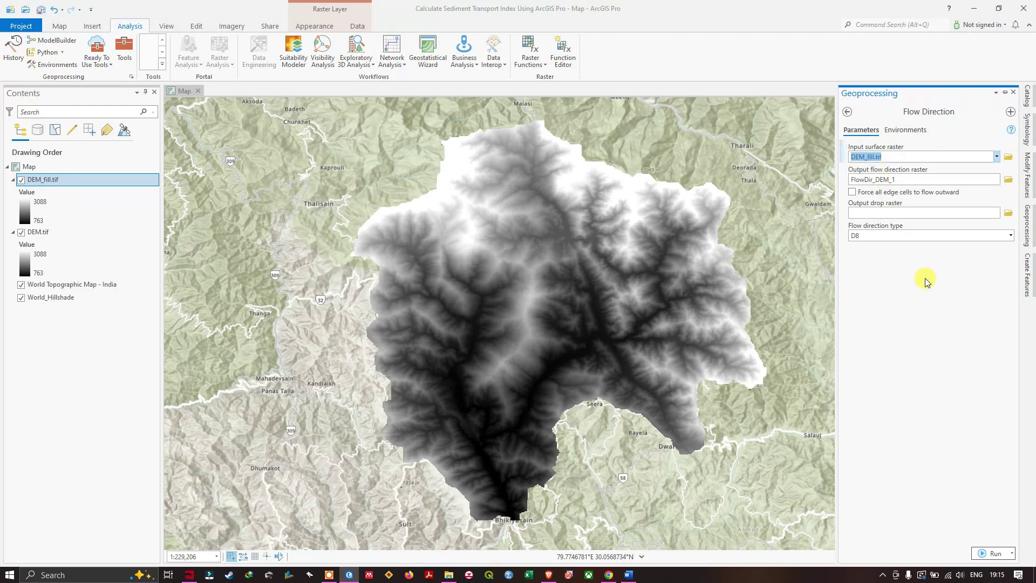
{"action": "left_click", "coordinate": [1008, 179]}
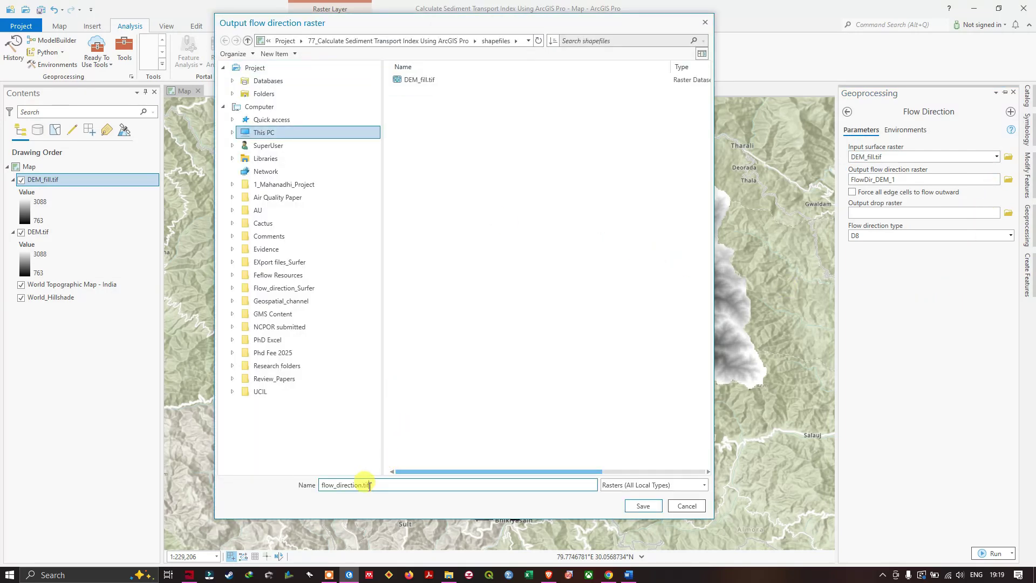
{"action": "left_click", "coordinate": [643, 506]}
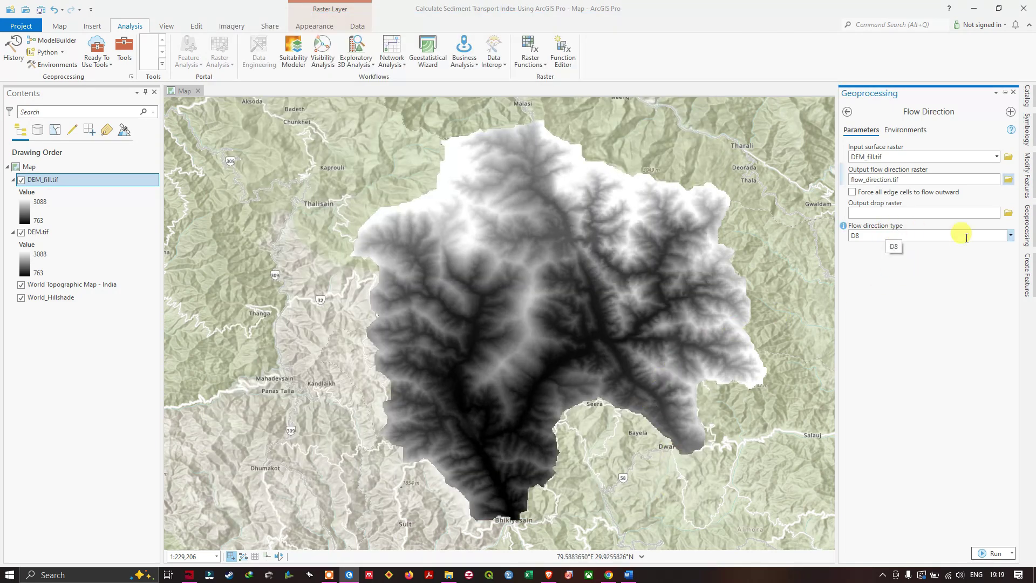
{"action": "mouse_move", "coordinate": [843, 226]}
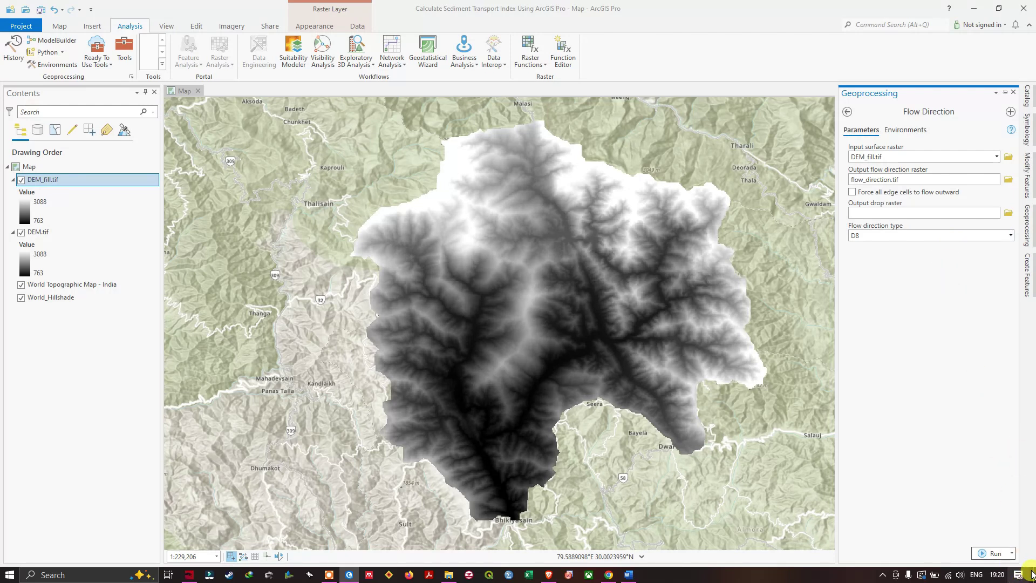
{"action": "left_click", "coordinate": [1001, 547]}
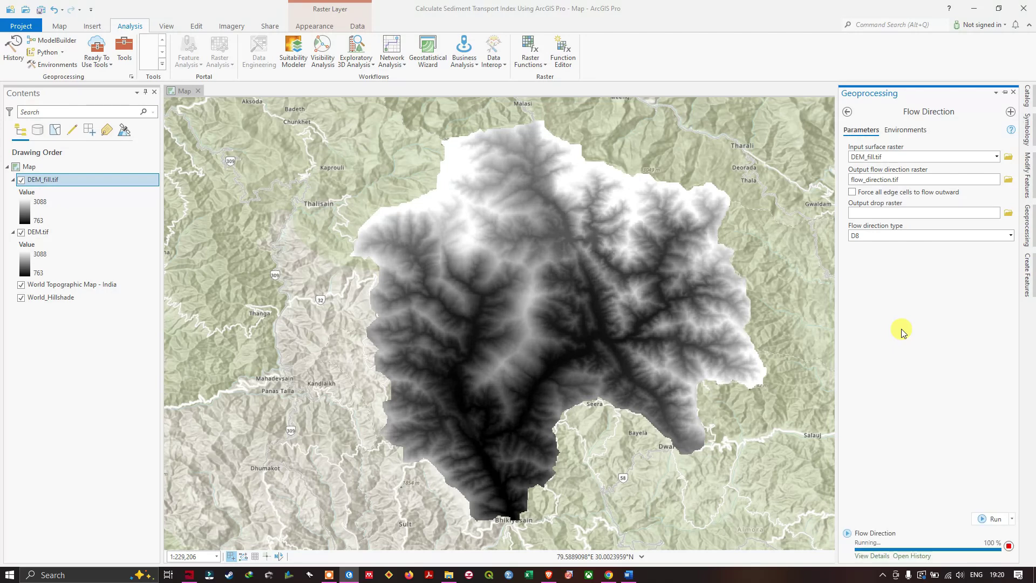
{"action": "left_click", "coordinate": [578, 238]}
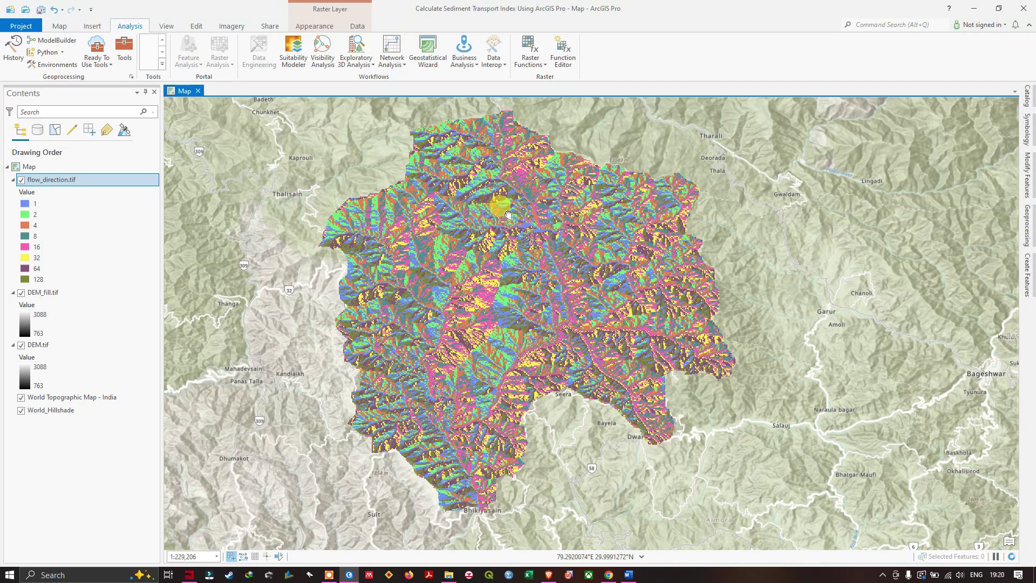
- Search the geoprocessing tools for "flow accumulation" and open the Spatial Analyst Flow Accumulation tool
{"action": "left_click", "coordinate": [1027, 226]}
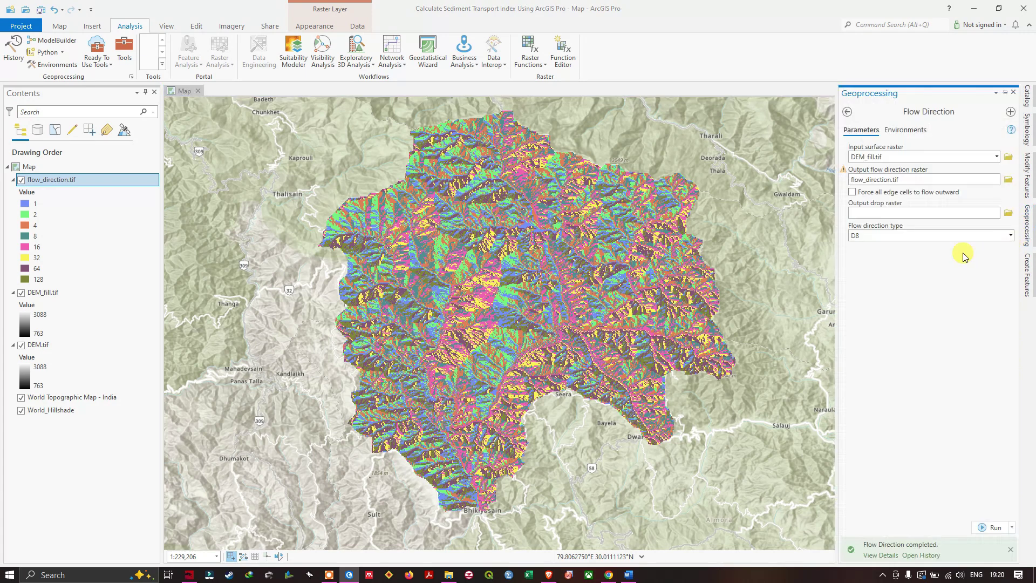
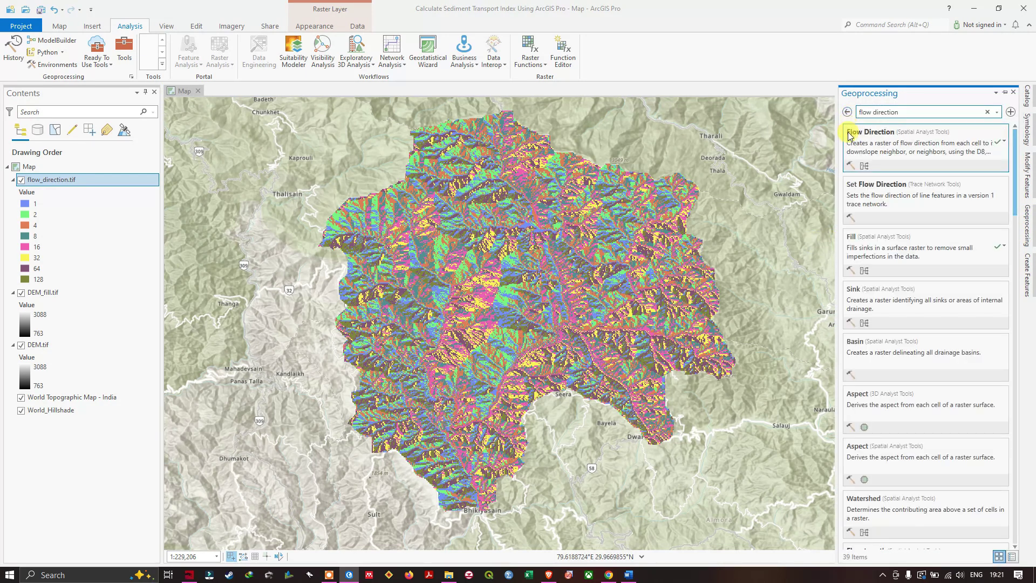
{"action": "left_click_drag", "start_coordinate": [897, 112], "coordinate": [873, 113]}
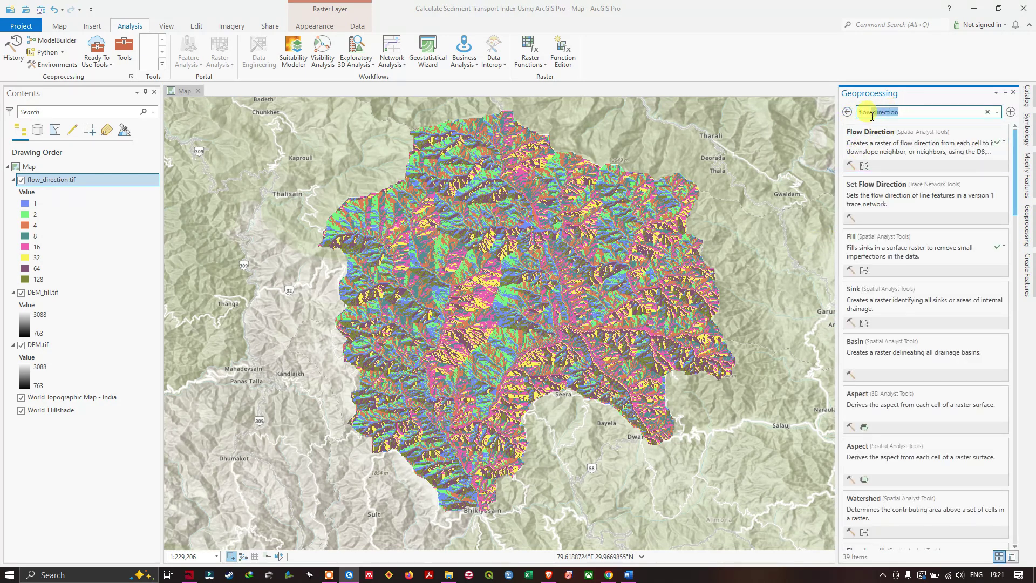
{"action": "type", "text": "accumulation"}
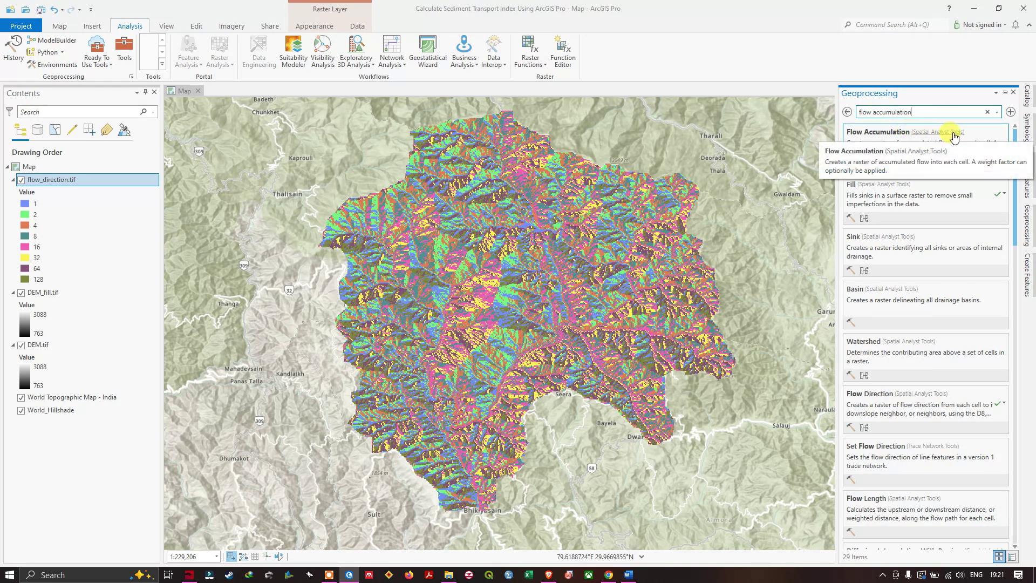
{"action": "left_click", "coordinate": [900, 134]}
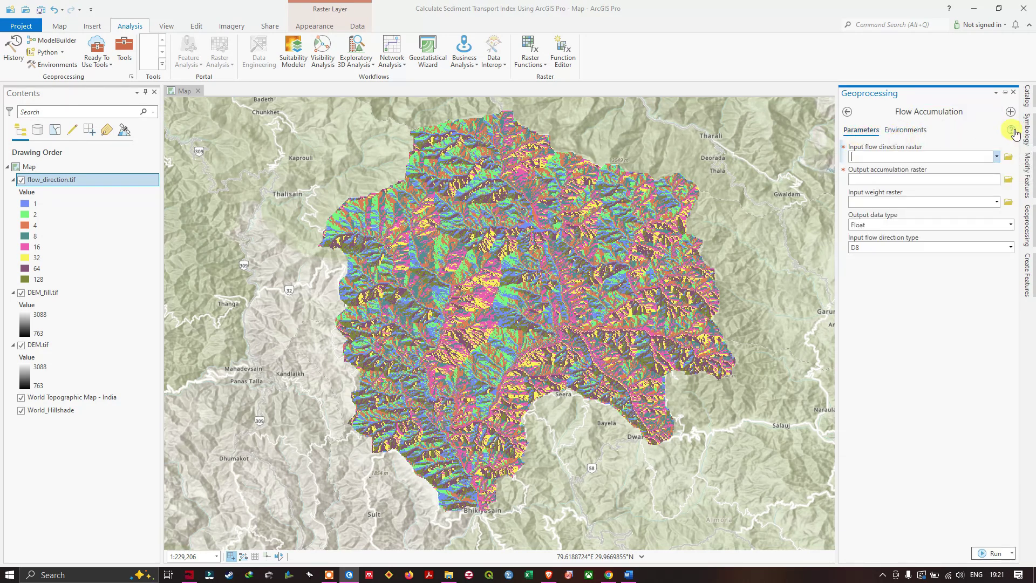
- Set flow_direction.tif as the input flow direction raster and name the output accumulation raster flow_accumulation.tif in the shapefiles folder
{"action": "mouse_move", "coordinate": [1015, 134]}
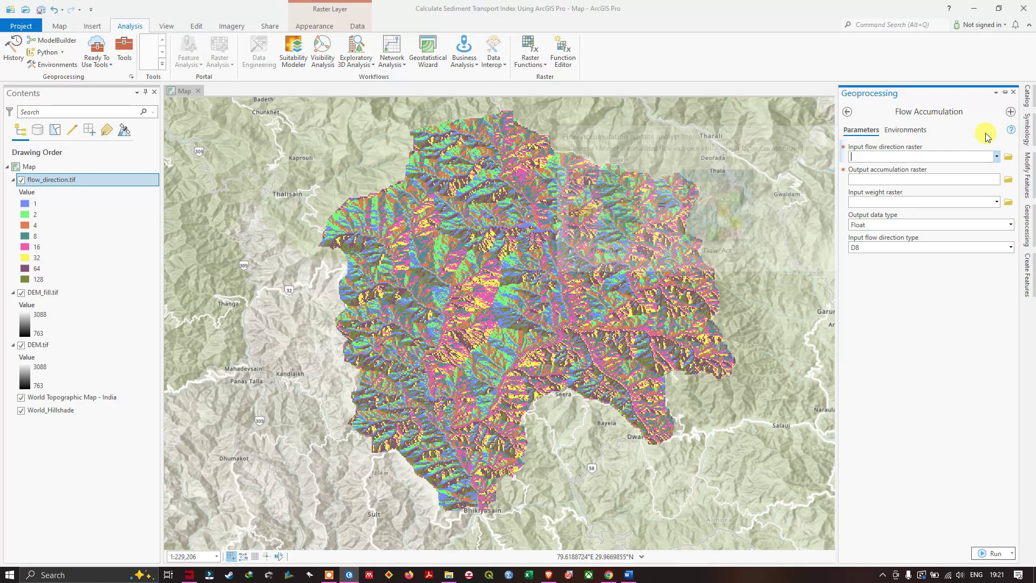
{"action": "left_click", "coordinate": [996, 156]}
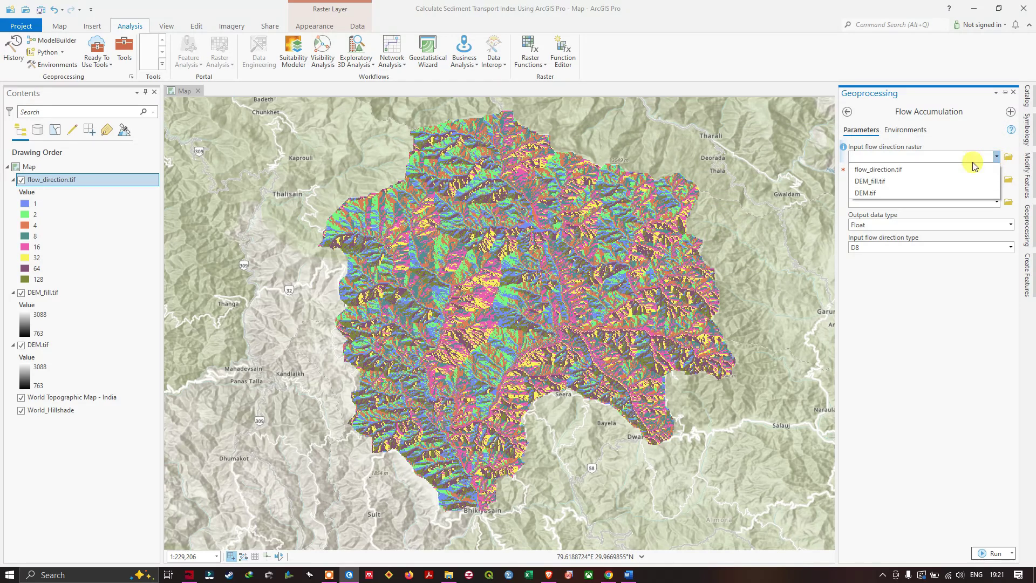
{"action": "left_click", "coordinate": [899, 169]}
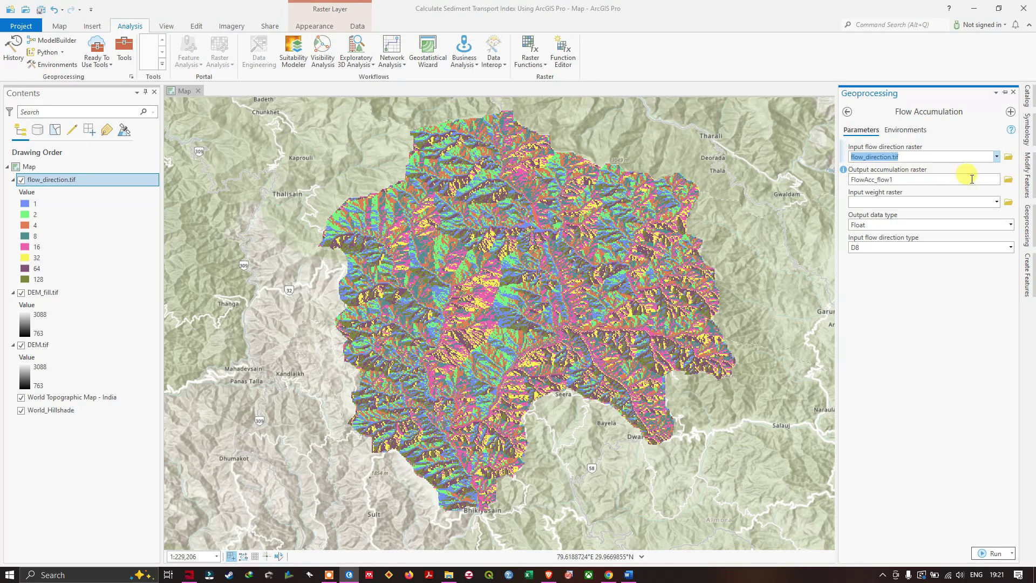
{"action": "left_click", "coordinate": [1008, 180]}
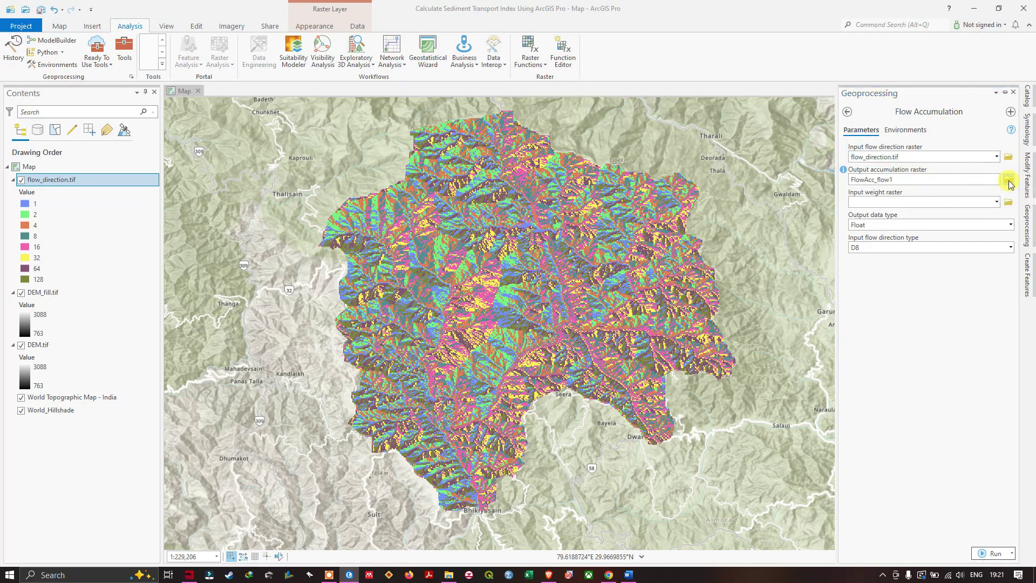
{"action": "left_click", "coordinate": [333, 487]}
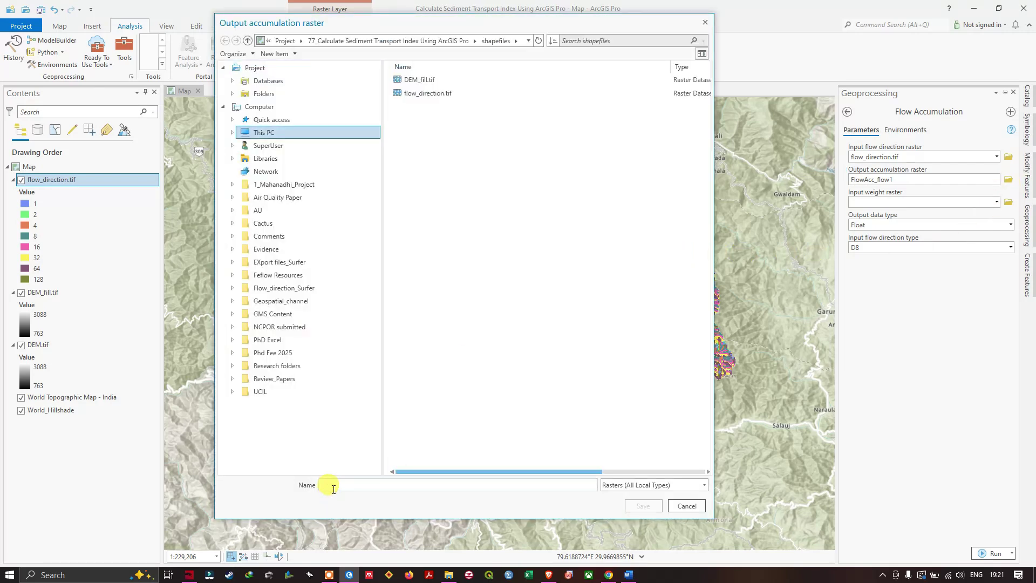
{"action": "type", "text": "flow_accumulation.tif"}
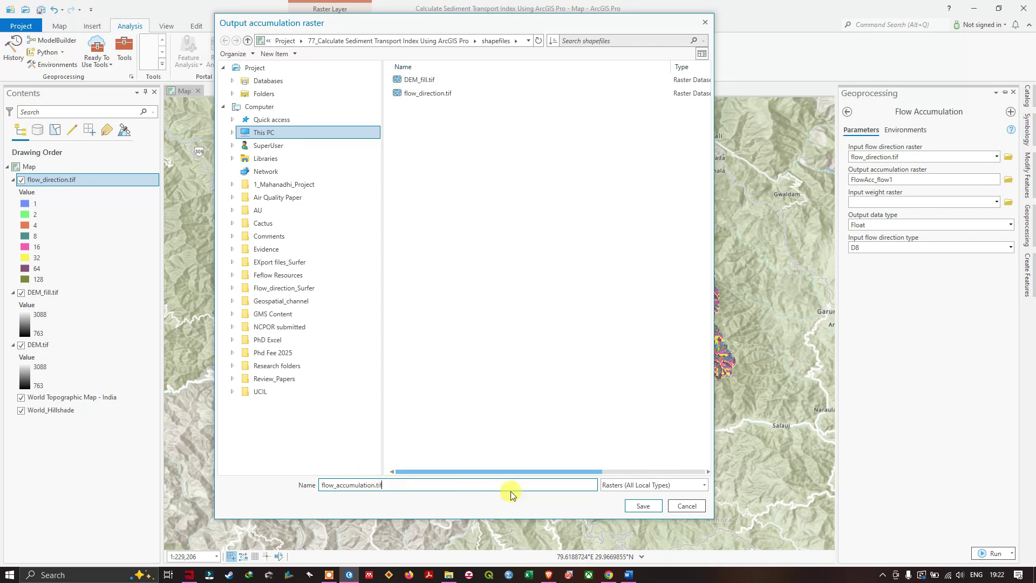
{"action": "left_click", "coordinate": [639, 506]}
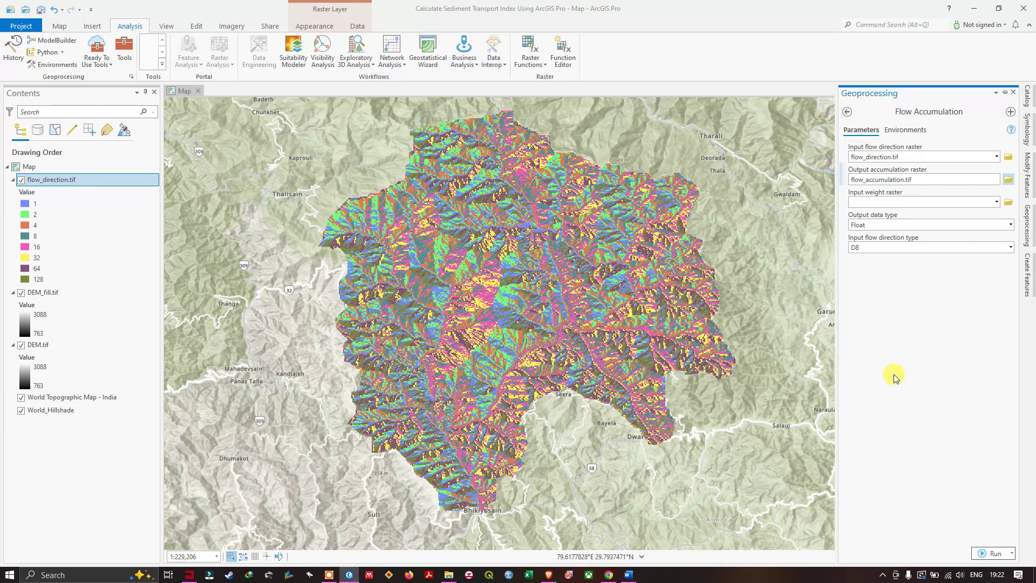
- Run Flow Accumulation with no weight raster, the Float output data type and the D8 flow direction type
{"action": "left_click", "coordinate": [944, 201]}
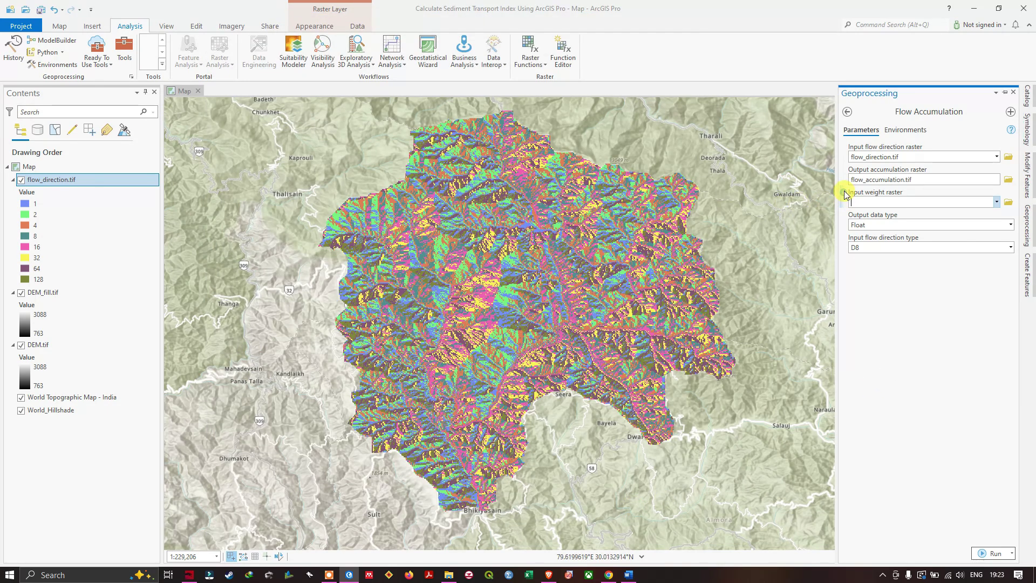
{"action": "mouse_move", "coordinate": [846, 193]}
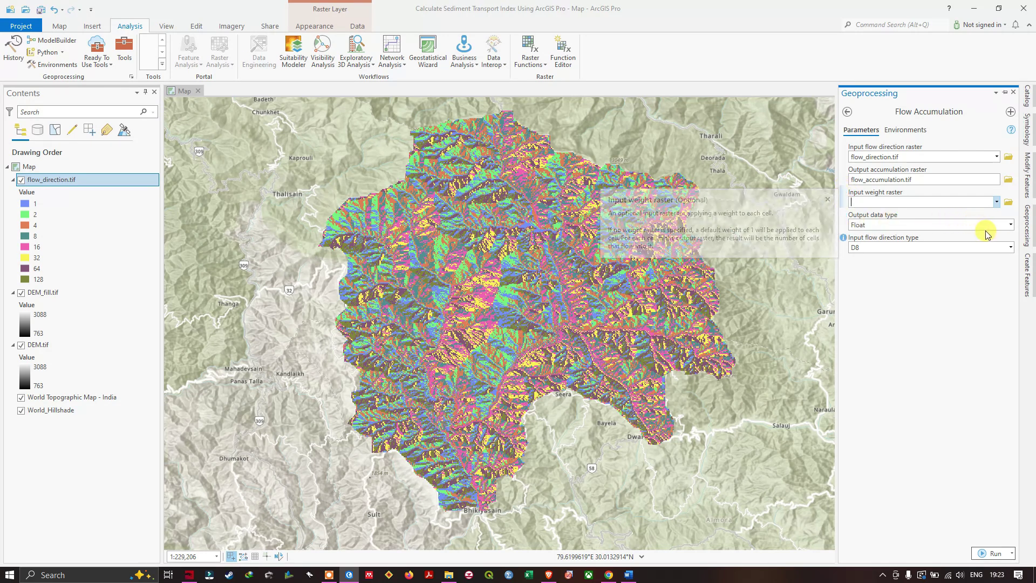
{"action": "left_click", "coordinate": [1011, 226]}
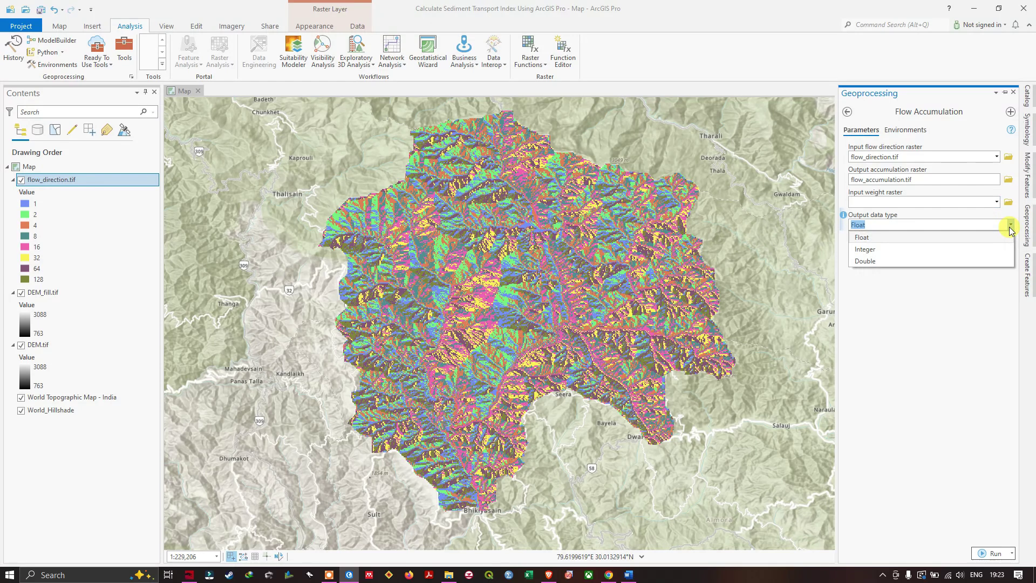
{"action": "left_click", "coordinate": [898, 238]}
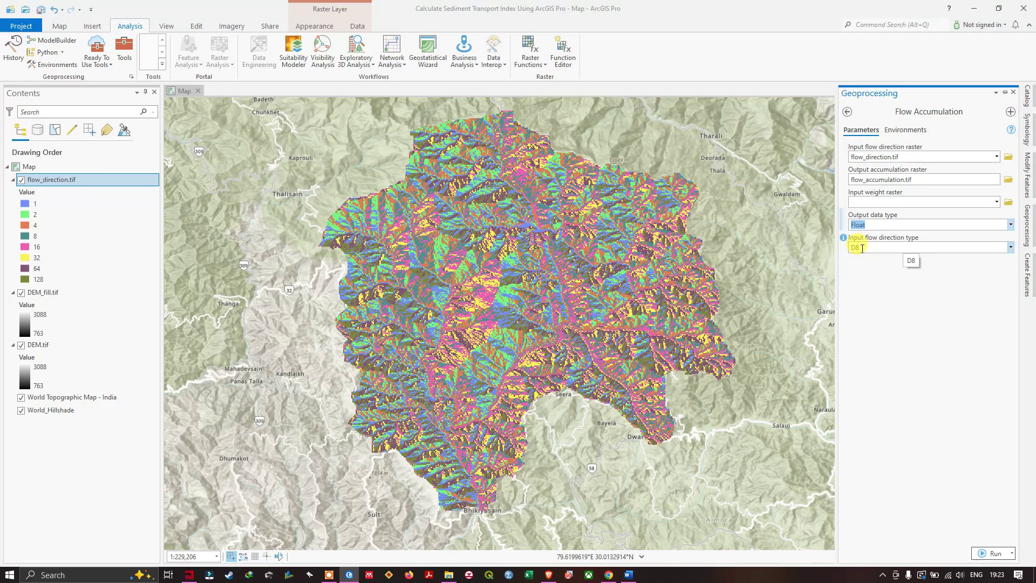
{"action": "left_click", "coordinate": [881, 300]}
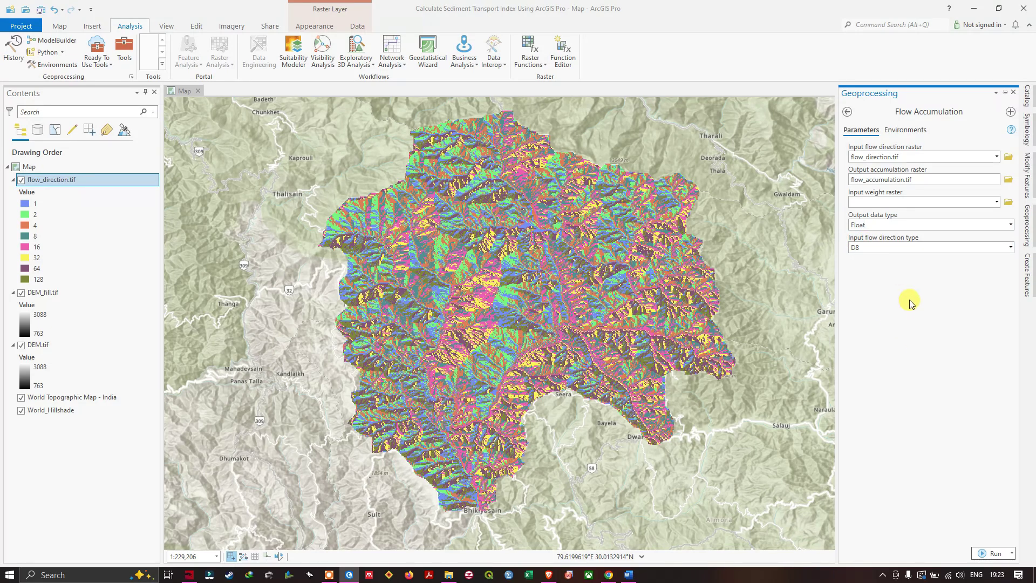
{"action": "left_click", "coordinate": [986, 556]}
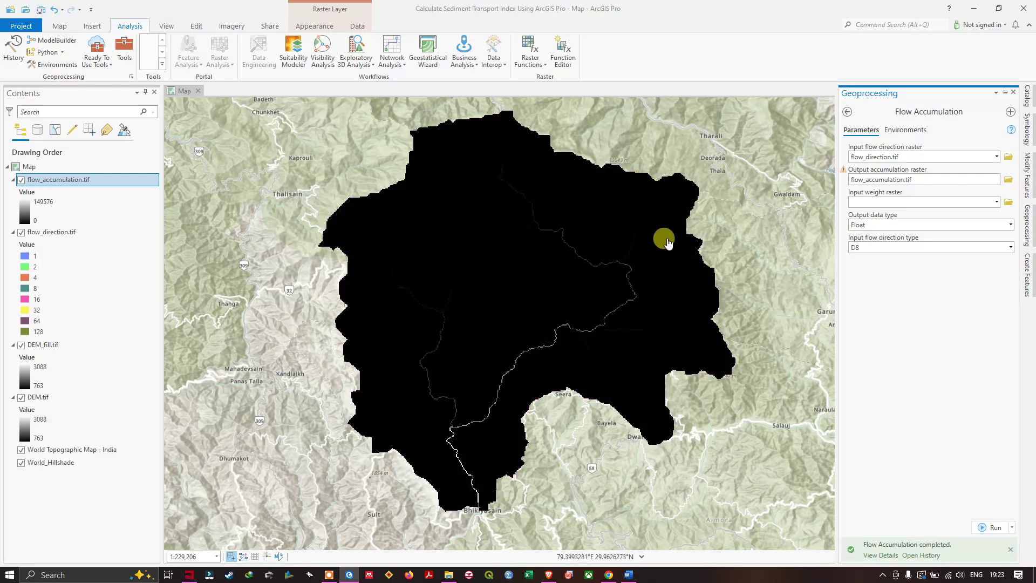
- Search the geoprocessing tools for "slope" and open the Spatial Analyst Slope tool
{"action": "left_click", "coordinate": [846, 111]}
{"action": "left_click_drag", "start_coordinate": [915, 114], "coordinate": [859, 115]}
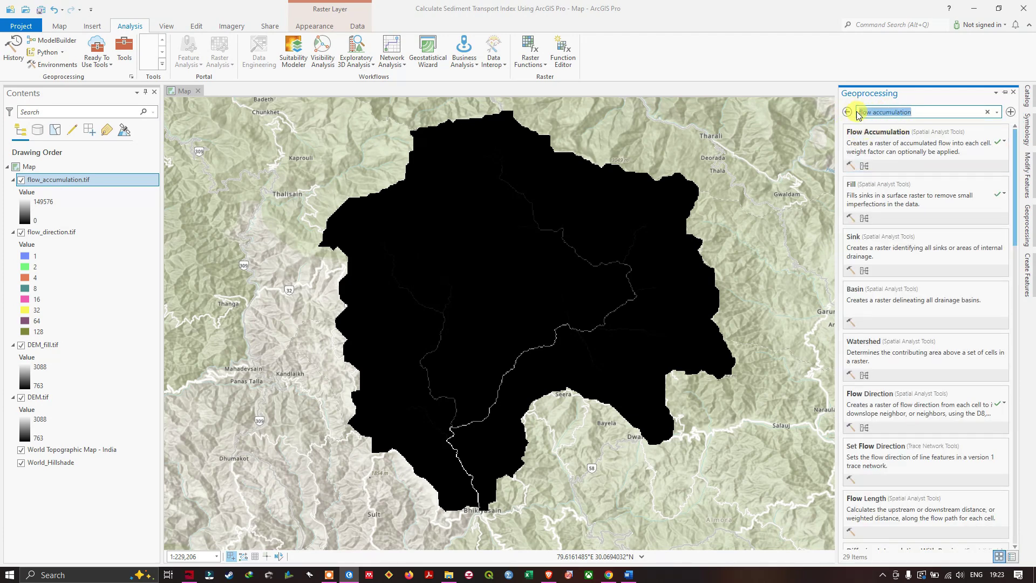
{"action": "key", "text": "BackSpace"}
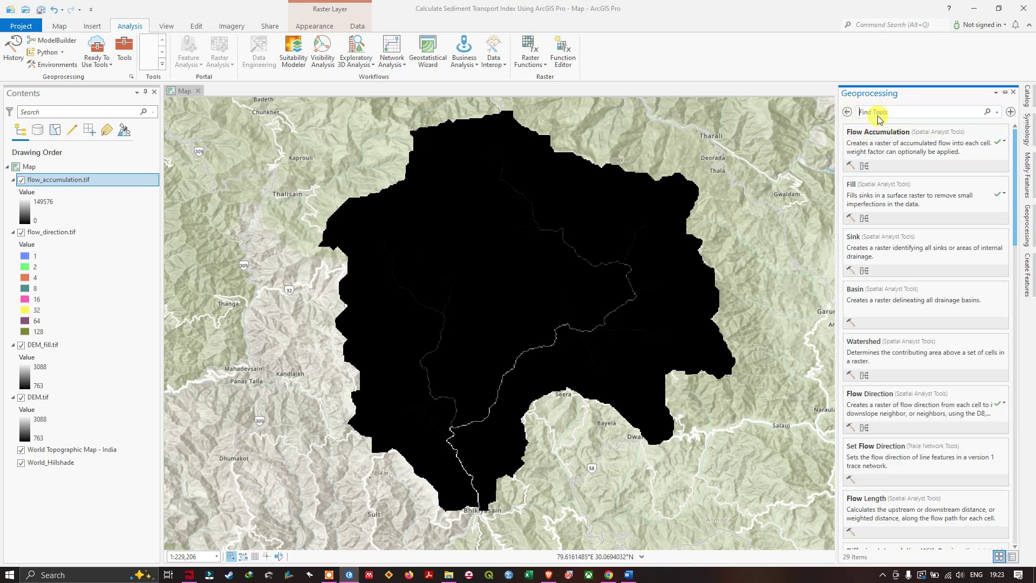
{"action": "type", "text": "sl"}
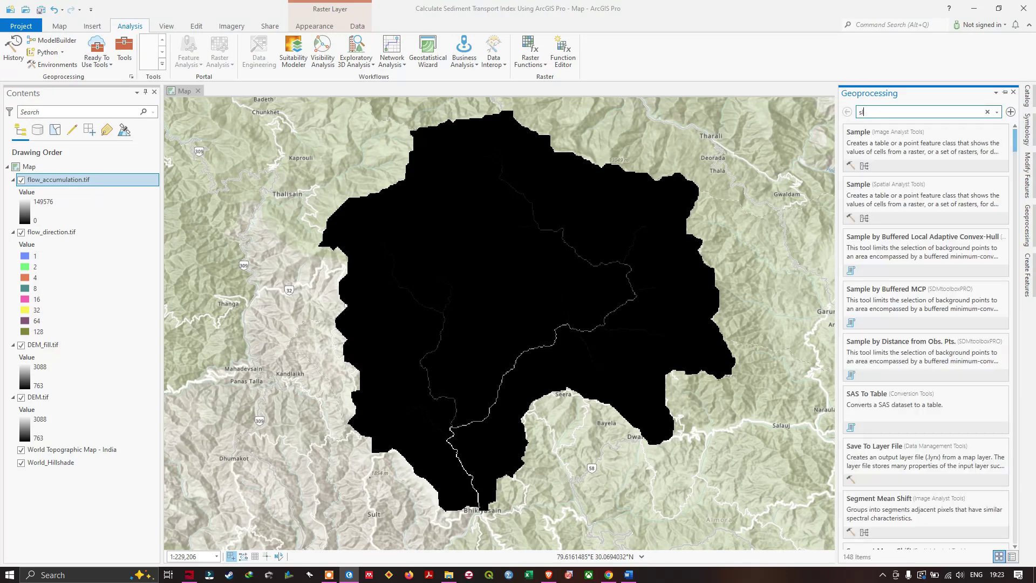
{"action": "type", "text": "ope"}
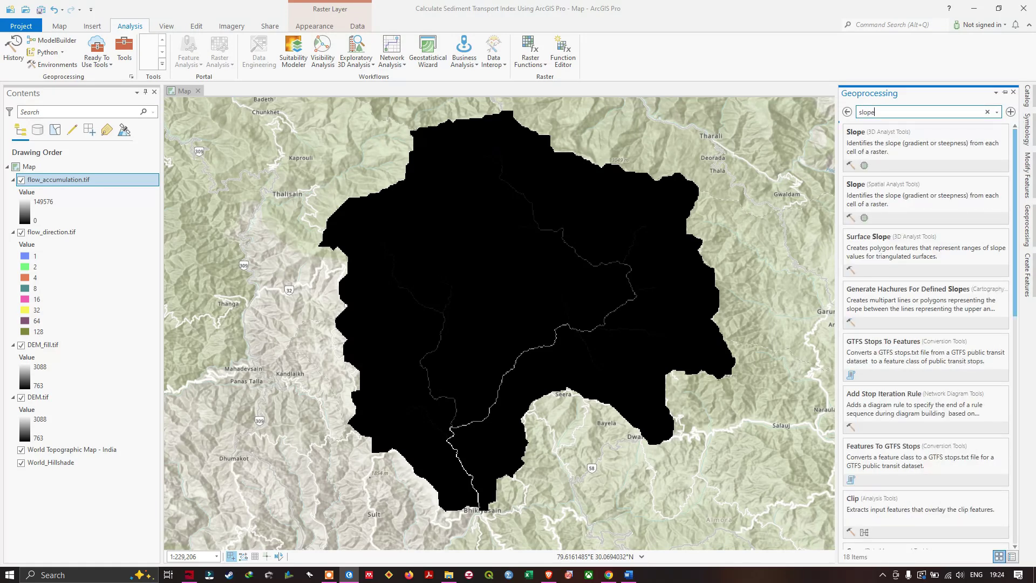
{"action": "left_click", "coordinate": [877, 189]}
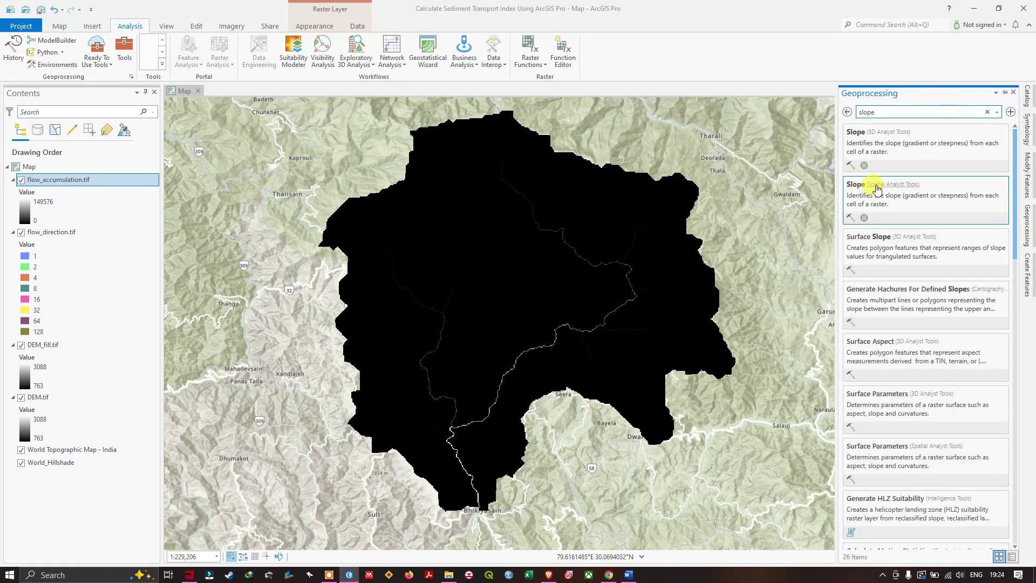
{"action": "left_click", "coordinate": [856, 189]}
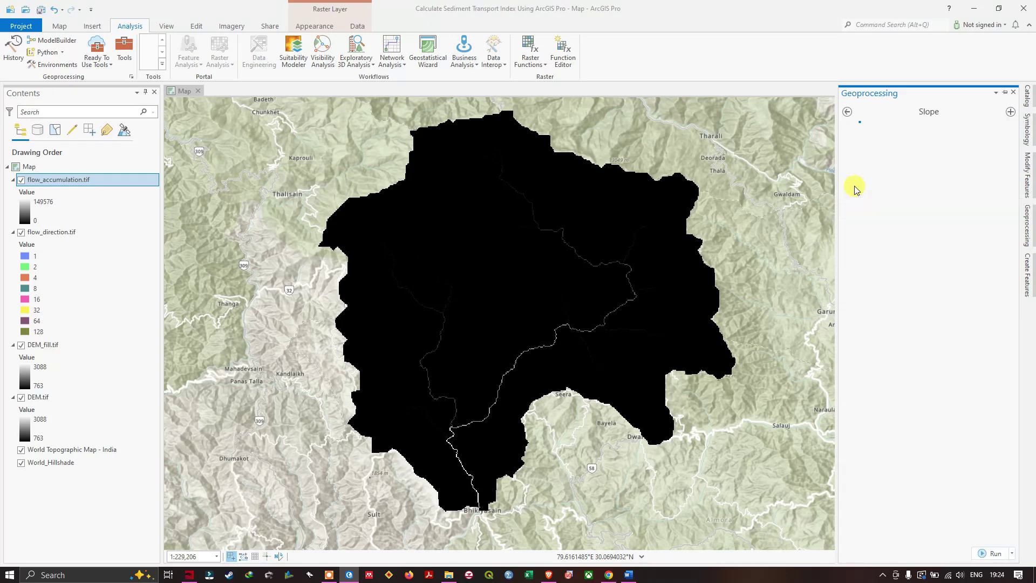
- Set DEM_fill.tif as the Slope input raster and name the output raster slope.tif in the shapefiles folder
{"action": "mouse_move", "coordinate": [1010, 158]}
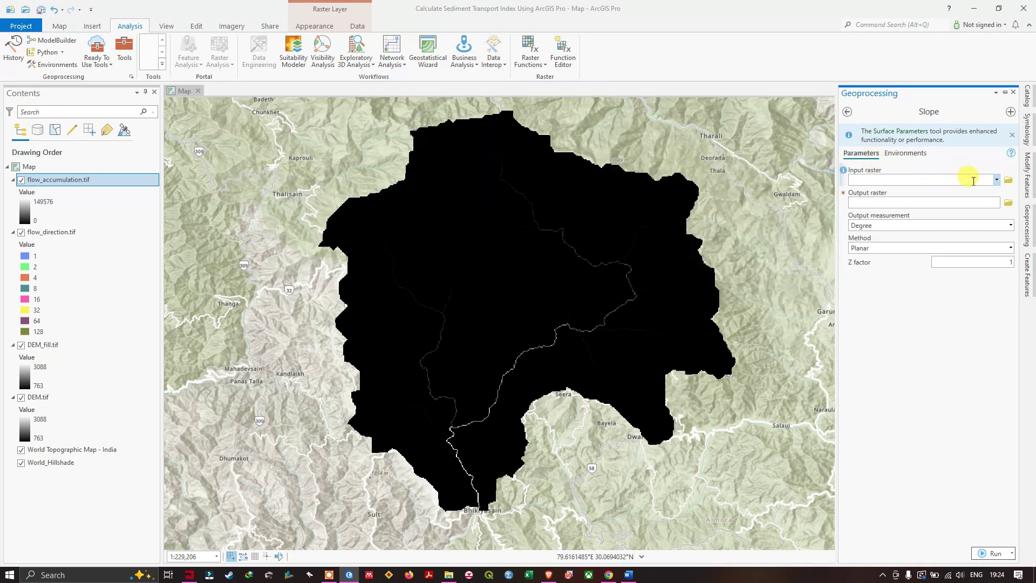
{"action": "left_click", "coordinate": [996, 182]}
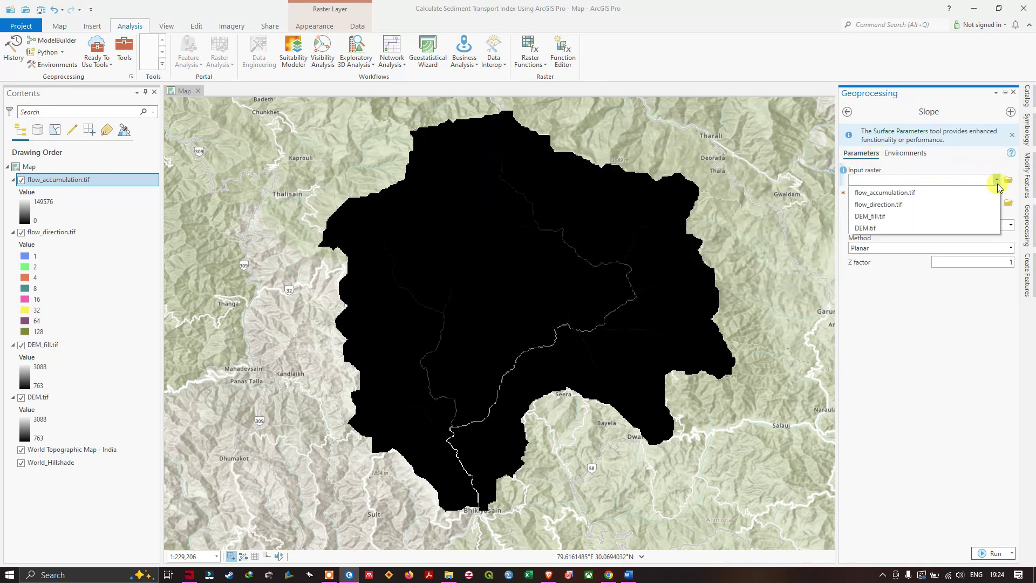
{"action": "left_click", "coordinate": [880, 221]}
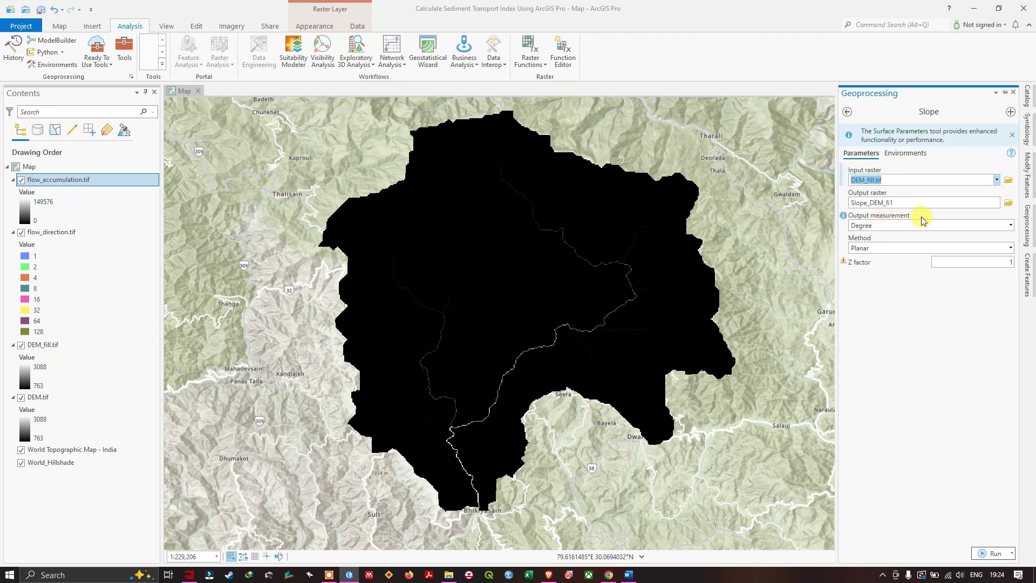
{"action": "left_click", "coordinate": [1009, 204]}
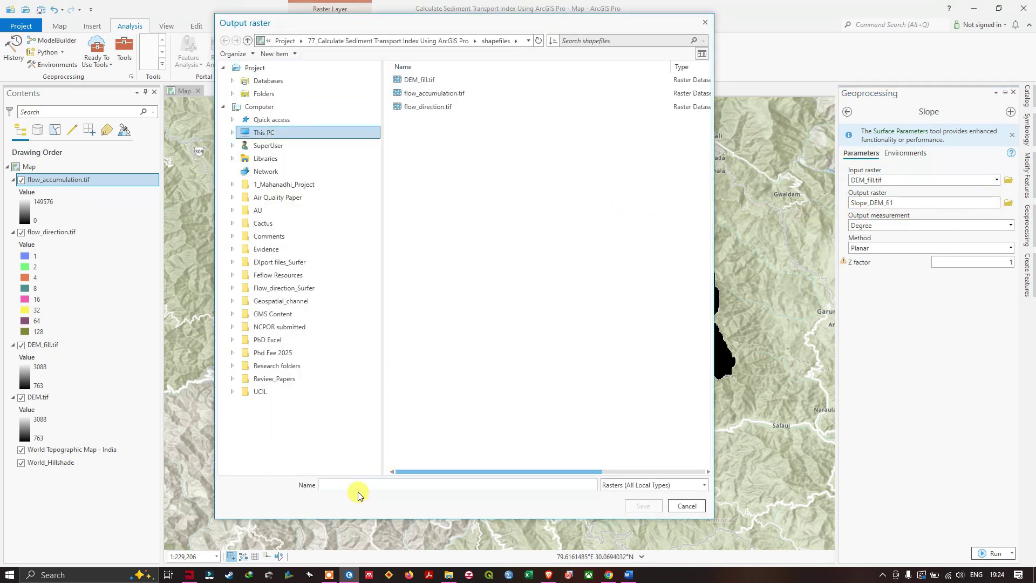
{"action": "type", "text": "slope.tif"}
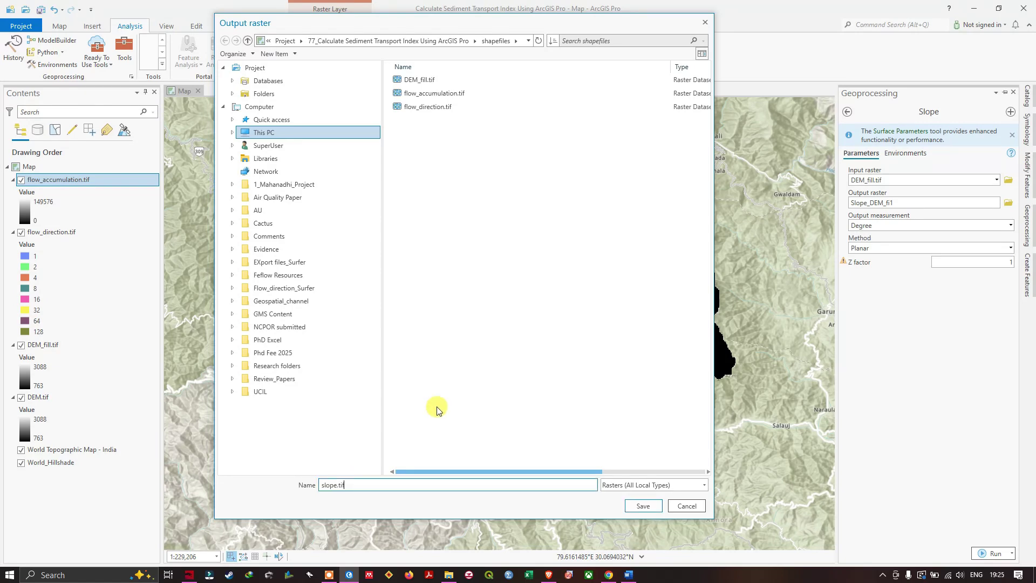
{"action": "left_click", "coordinate": [643, 505]}
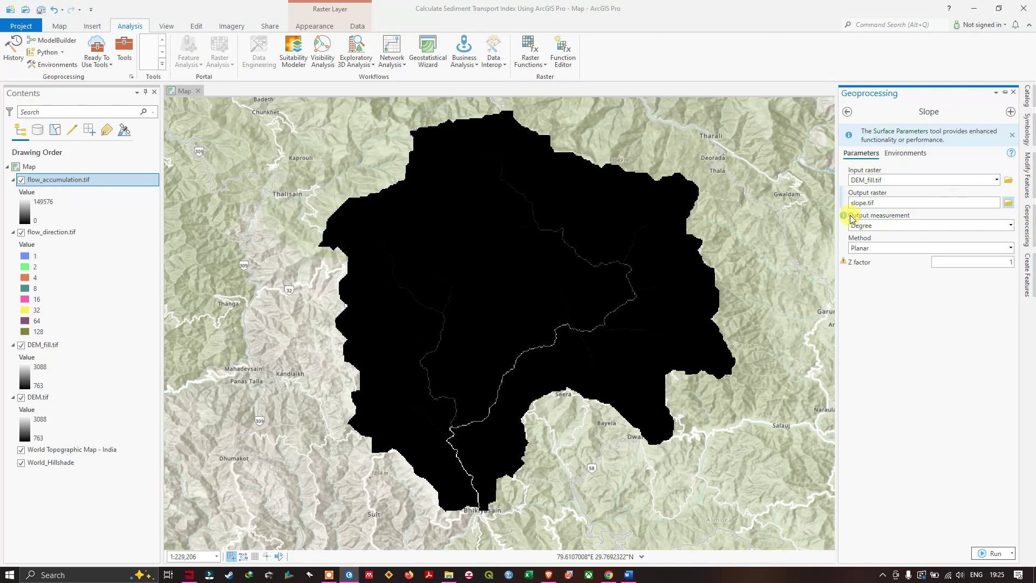
- Choose Degree as the output measurement and Planar as the method, and run the Slope tool
{"action": "mouse_move", "coordinate": [843, 220]}
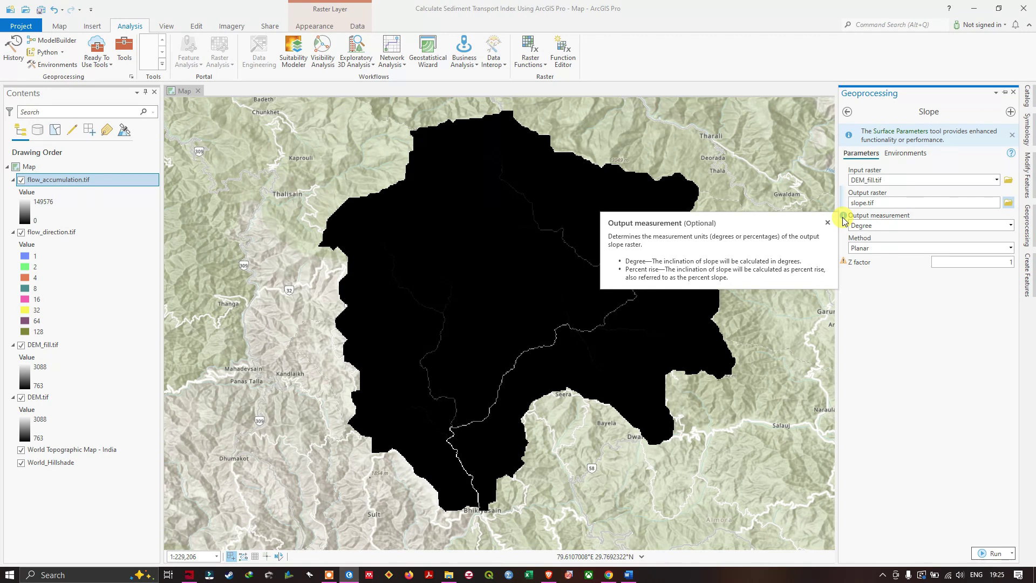
{"action": "left_click", "coordinate": [1010, 226]}
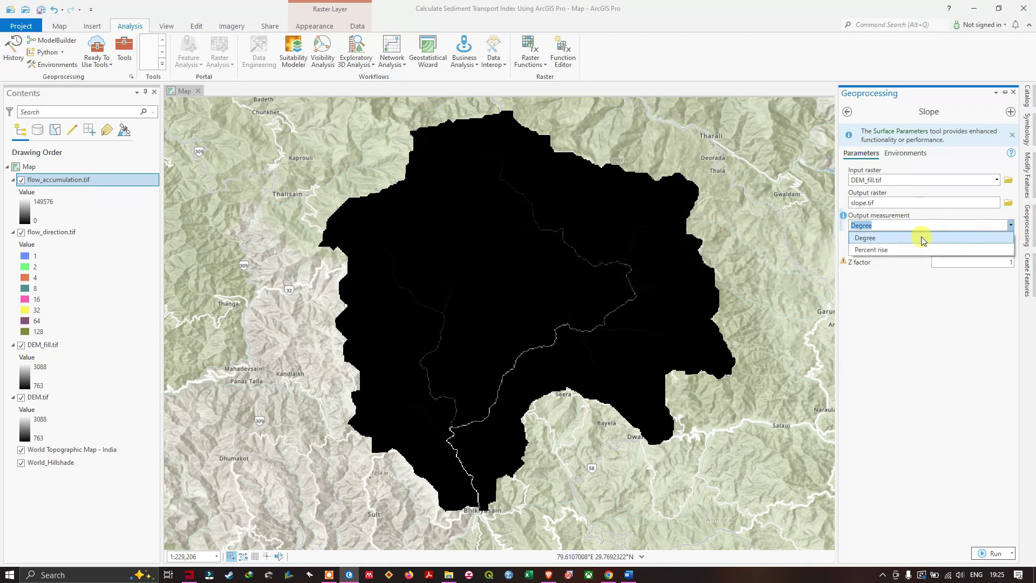
{"action": "left_click", "coordinate": [917, 238]}
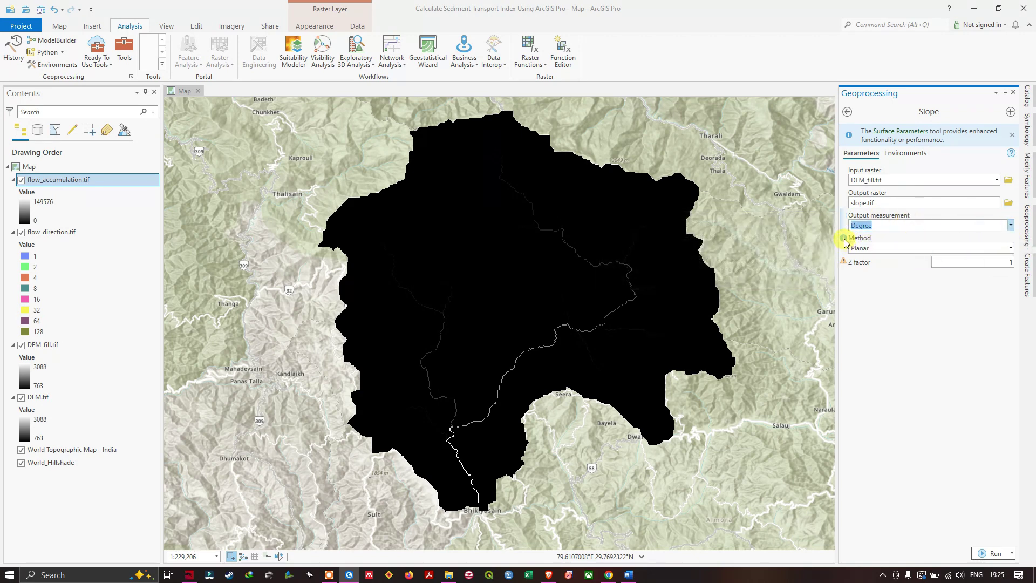
{"action": "mouse_move", "coordinate": [845, 241]}
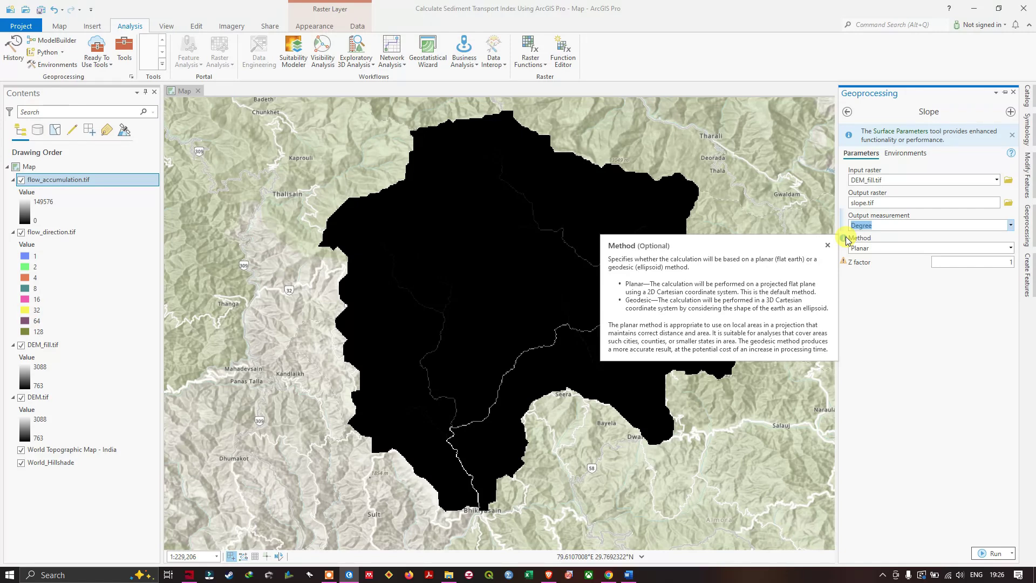
{"action": "left_click", "coordinate": [1011, 248]}
{"action": "left_click", "coordinate": [920, 262]}
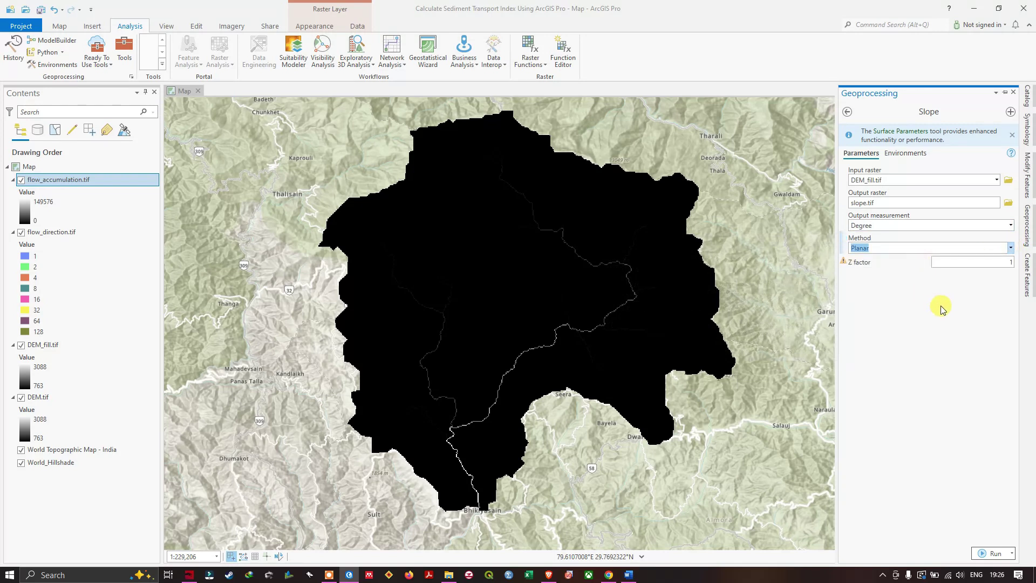
{"action": "left_click", "coordinate": [929, 294]}
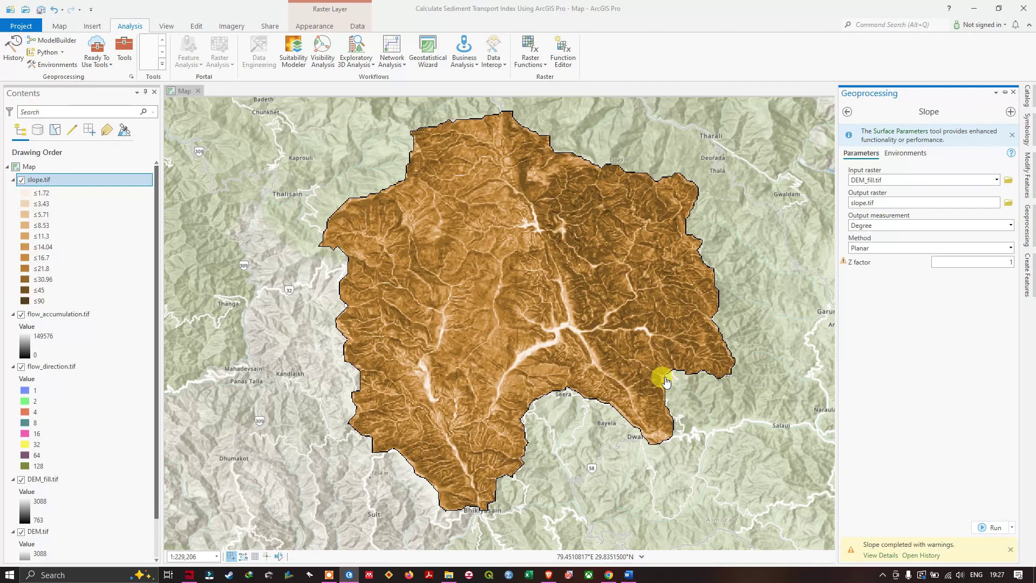
- Open the symbology of slope.tif and classify the layer with the Equal Interval method
{"action": "left_click", "coordinate": [646, 280]}
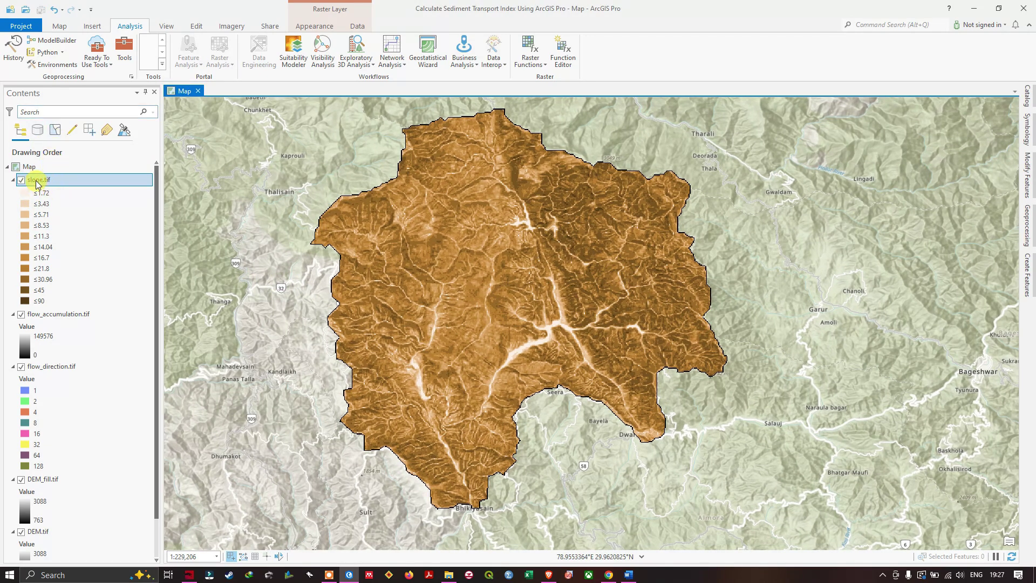
{"action": "right_click", "coordinate": [37, 182]}
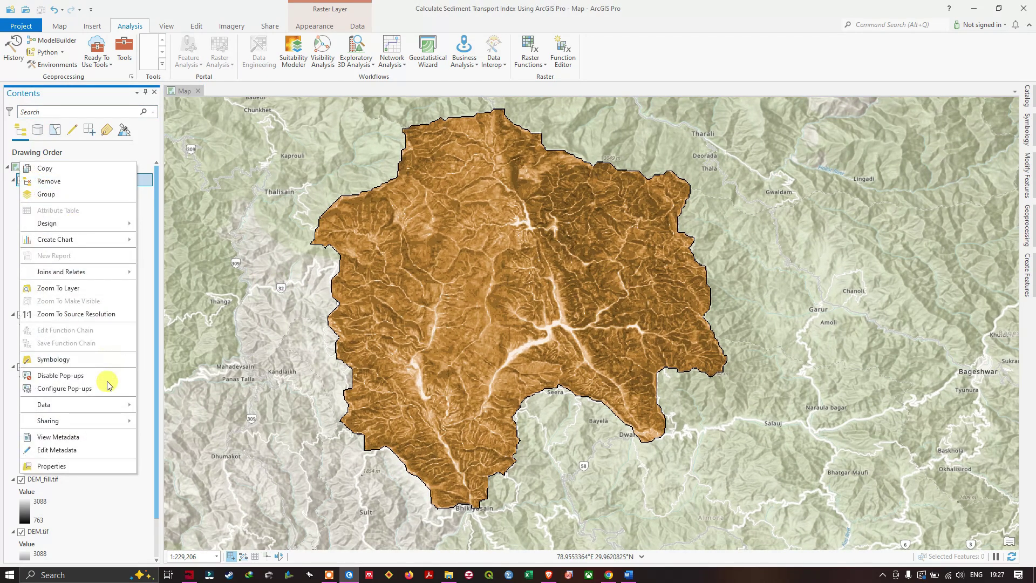
{"action": "left_click", "coordinate": [63, 361]}
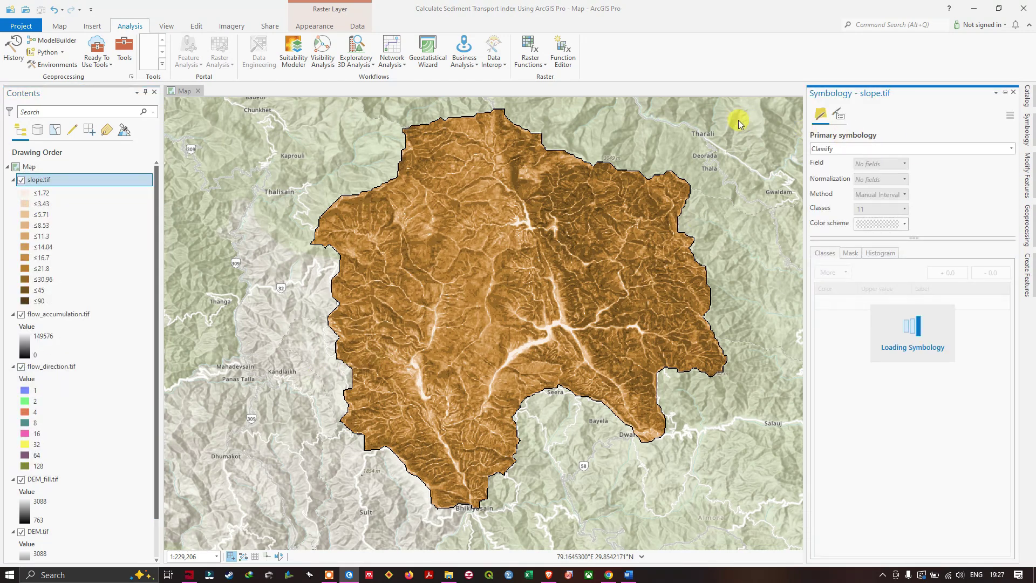
{"action": "left_click", "coordinate": [1009, 150]}
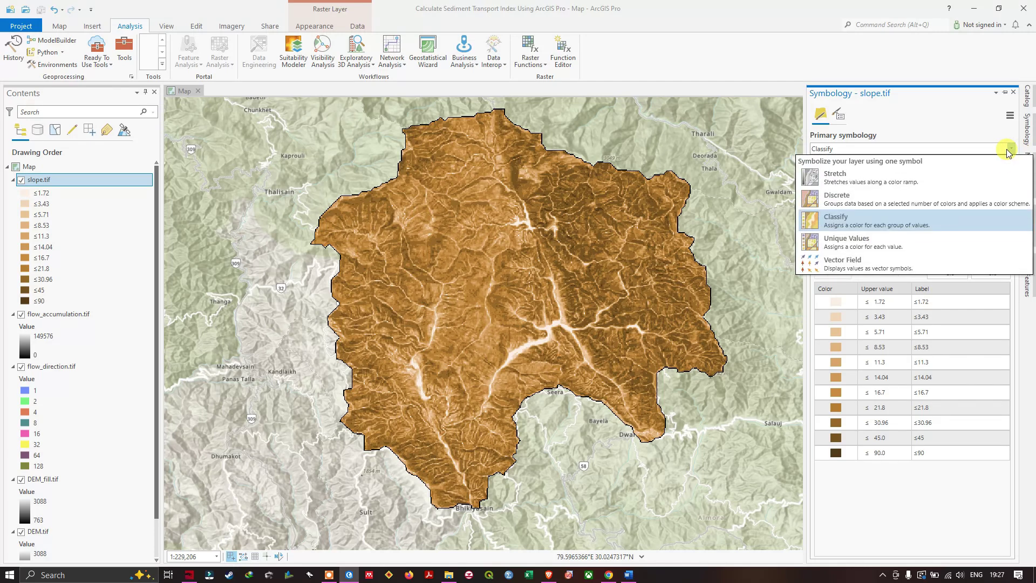
{"action": "left_click", "coordinate": [856, 222]}
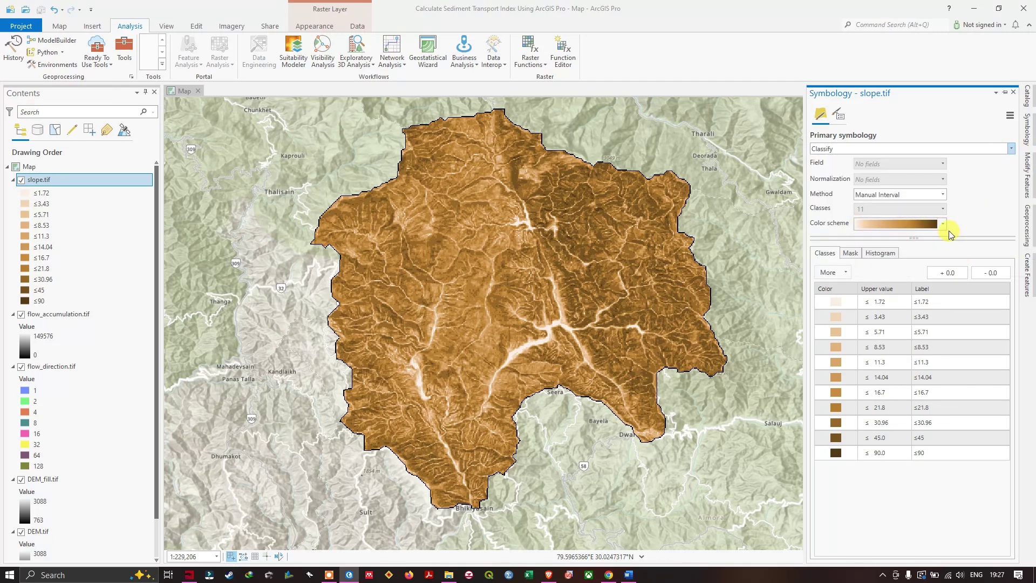
{"action": "left_click", "coordinate": [940, 195]}
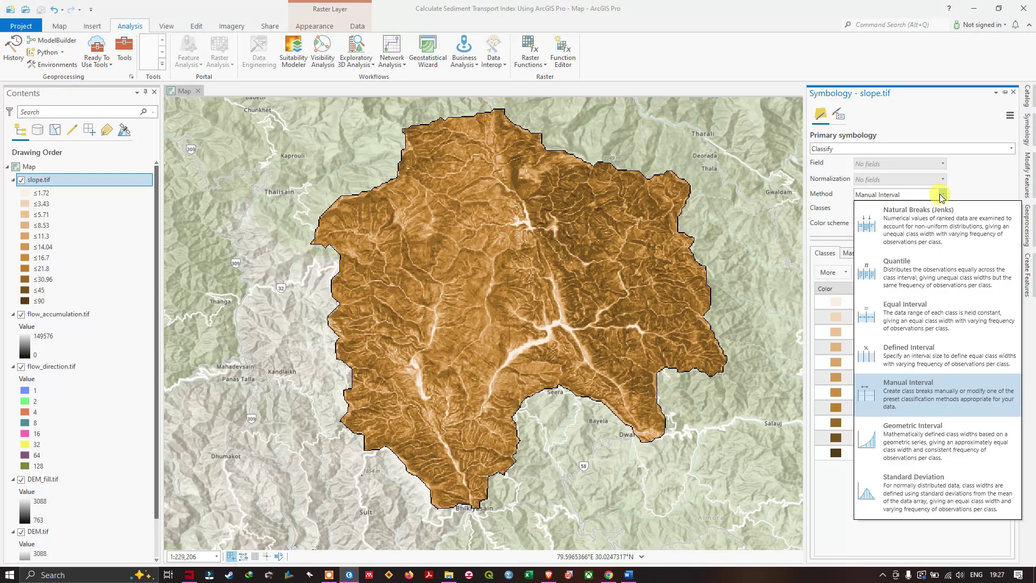
{"action": "left_click", "coordinate": [920, 310]}
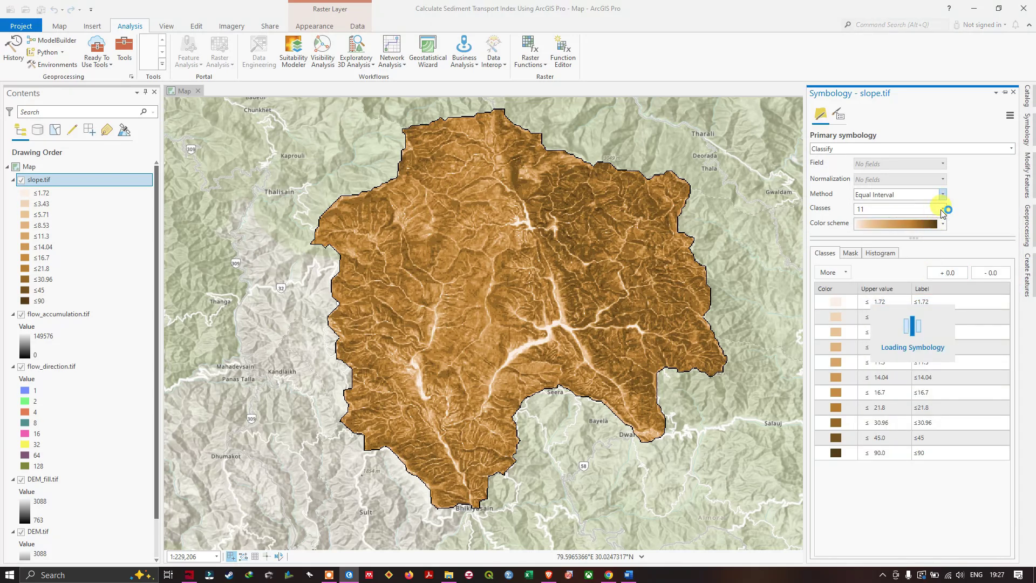
- Set the slope.tif classification to 5 classes and apply the green-to-red Condition Number color scheme
{"action": "left_click", "coordinate": [895, 211]}
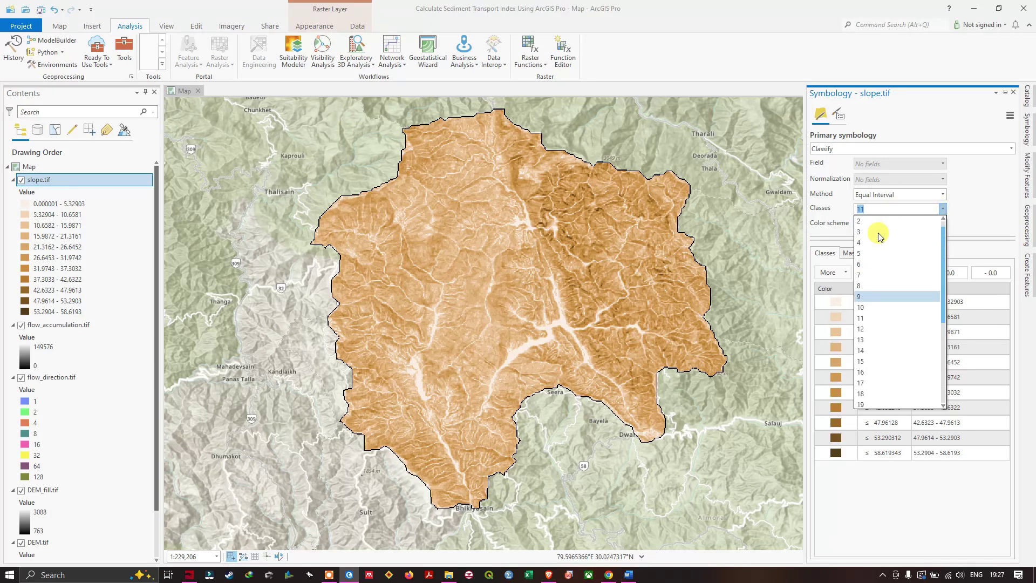
{"action": "left_click", "coordinate": [867, 253]}
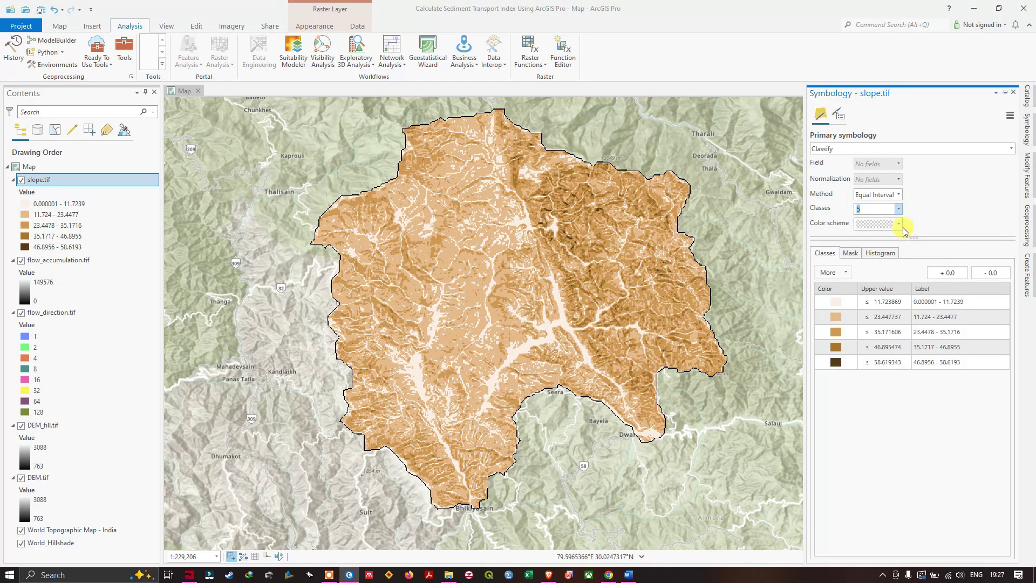
{"action": "left_click", "coordinate": [939, 227]}
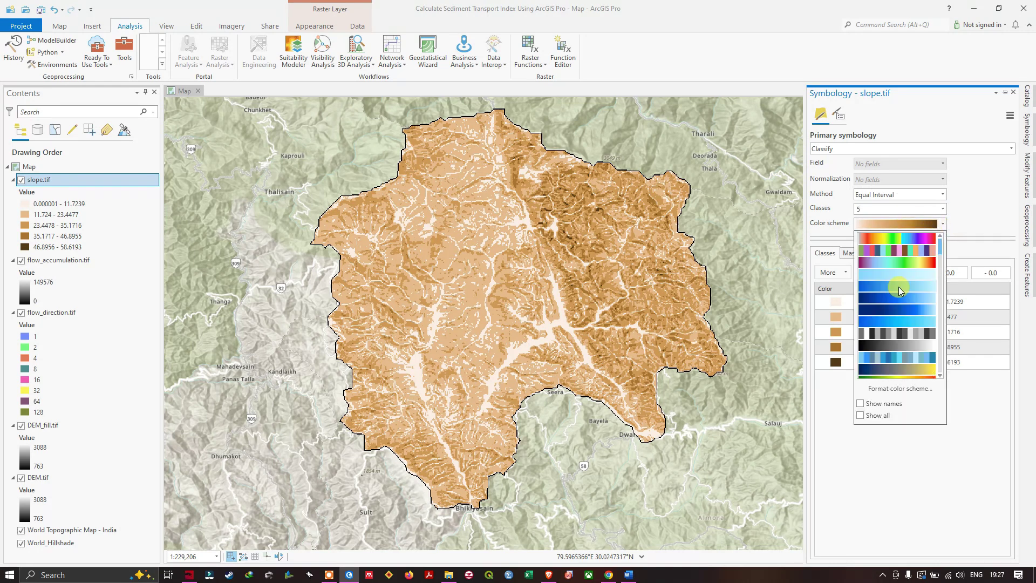
{"action": "scroll", "coordinate": [898, 321], "scroll_direction": "down", "scroll_amount": 1}
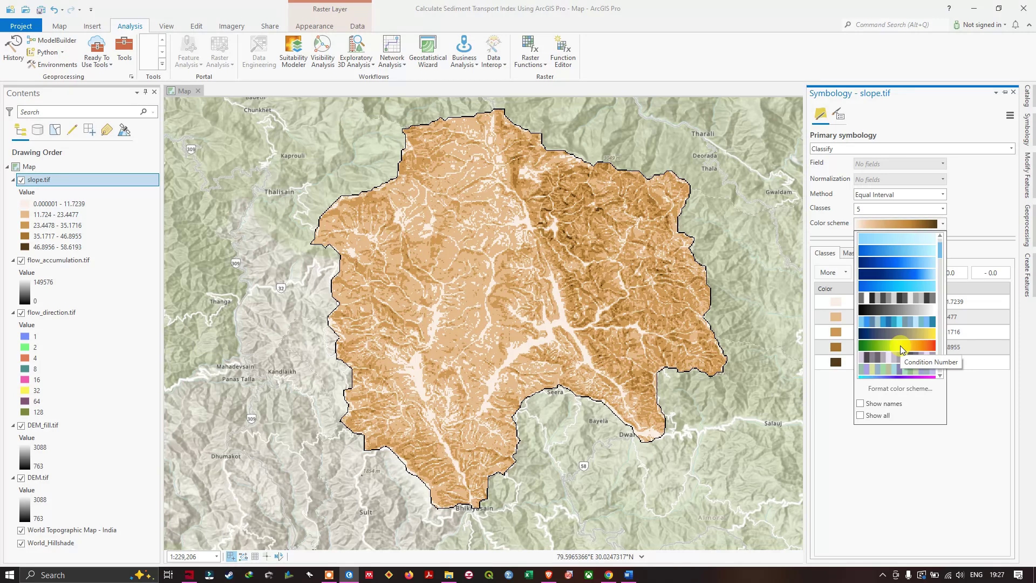
{"action": "left_click", "coordinate": [900, 345]}
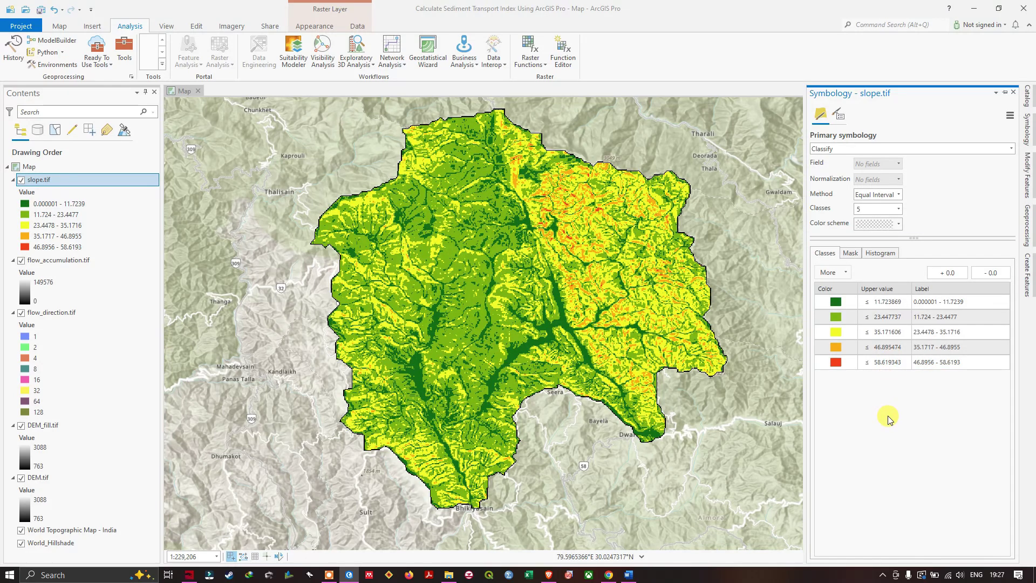
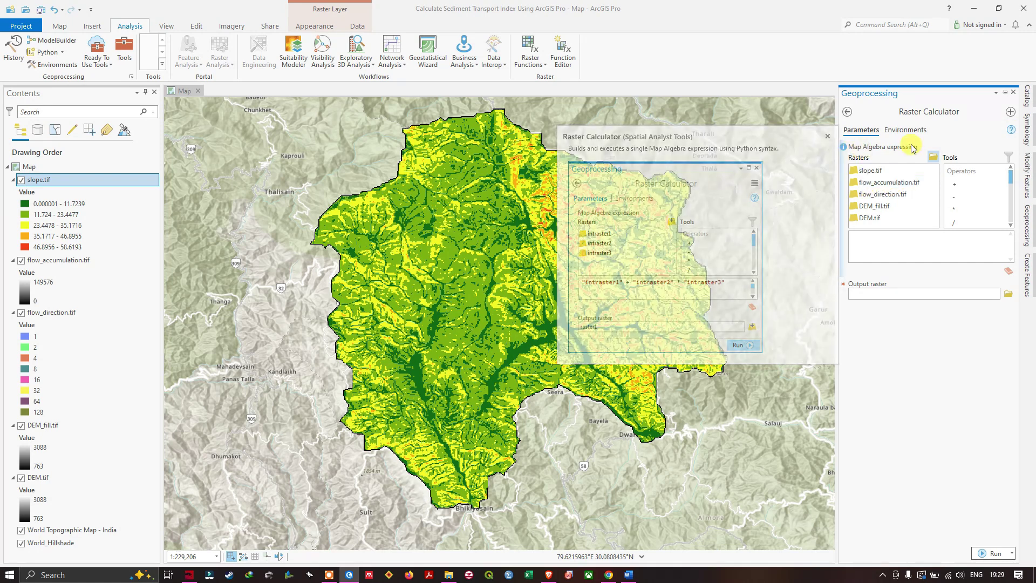
- Widen the Raster Calculator and place the cursor in its empty Map Algebra expression
{"action": "left_click_drag", "start_coordinate": [837, 198], "coordinate": [738, 190]}
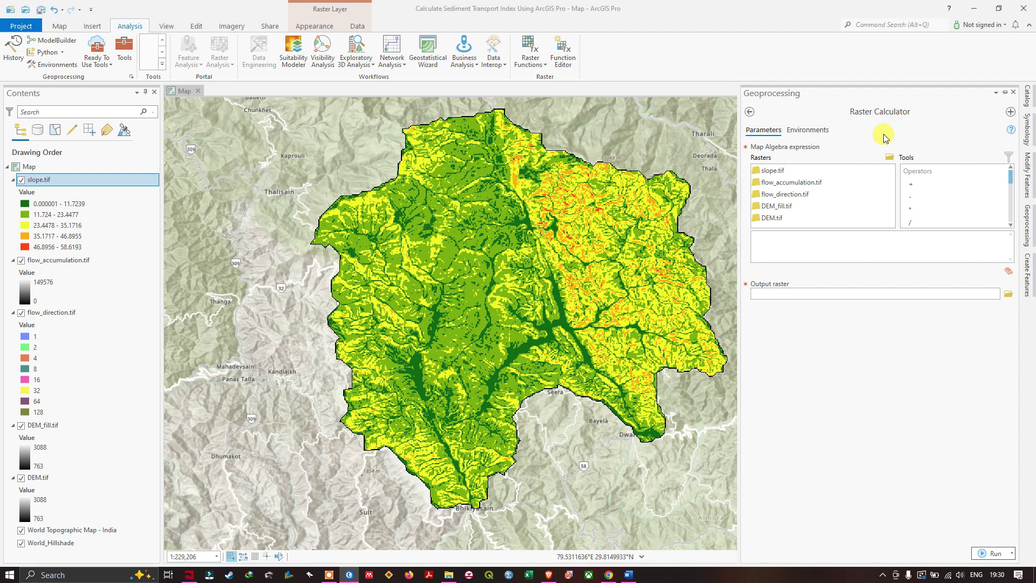
{"action": "left_click", "coordinate": [763, 247]}
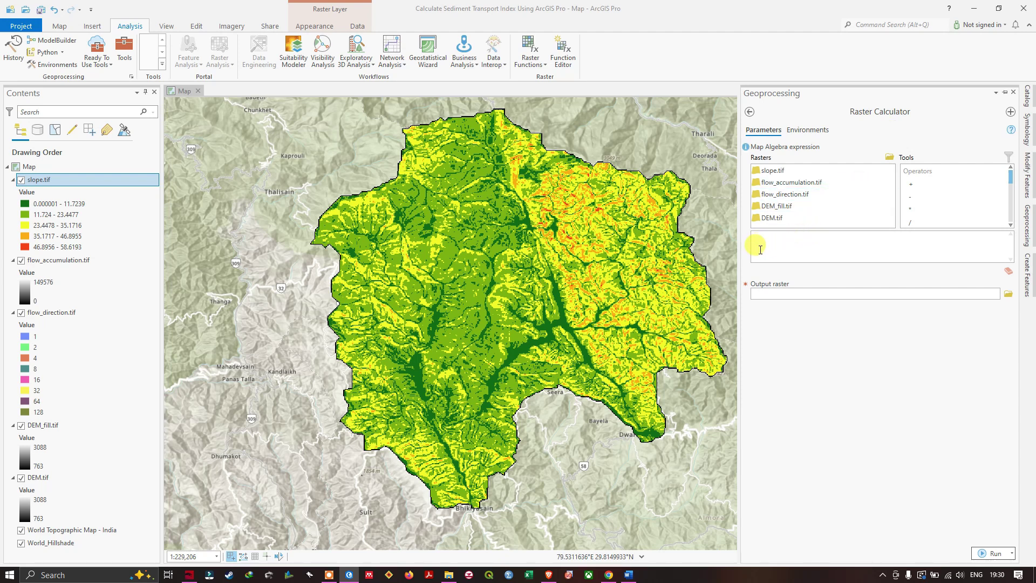
{"action": "left_click", "coordinate": [766, 240]}
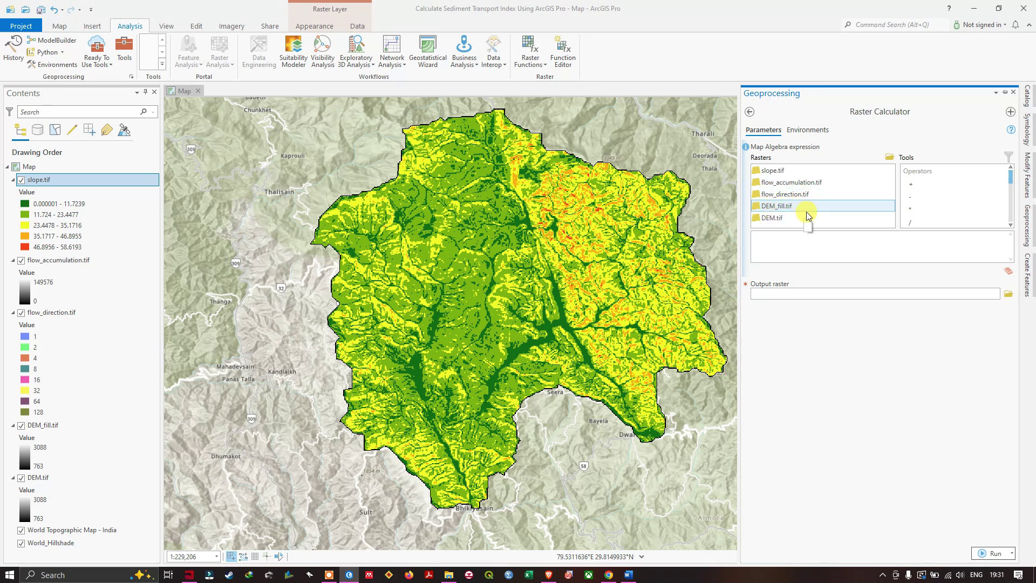
- Switch to the Word document and read the STI formula, the m and n exponent explanations and the interpretation notes
{"action": "left_click", "coordinate": [629, 575]}
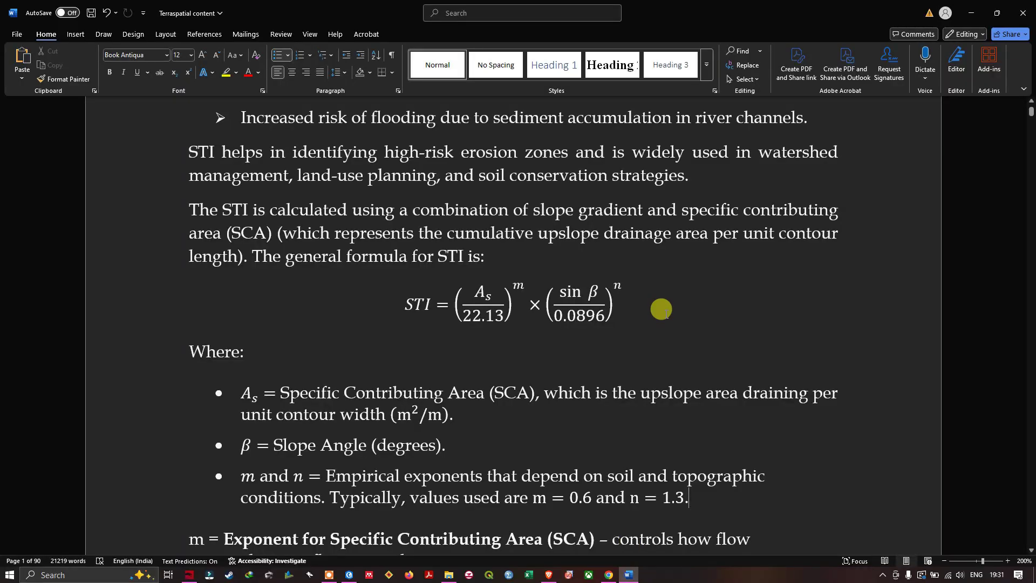
{"action": "left_click", "coordinate": [599, 312]}
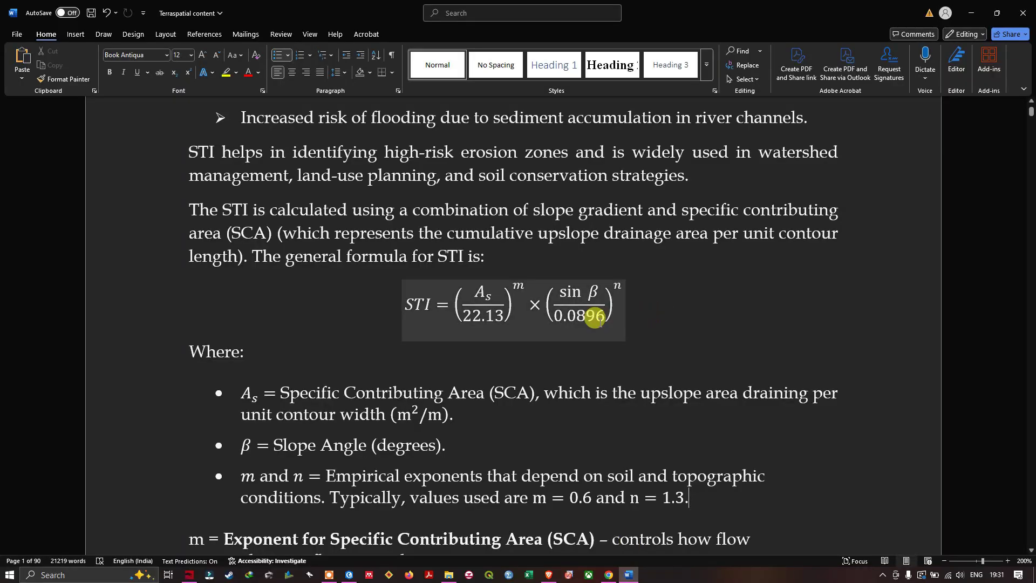
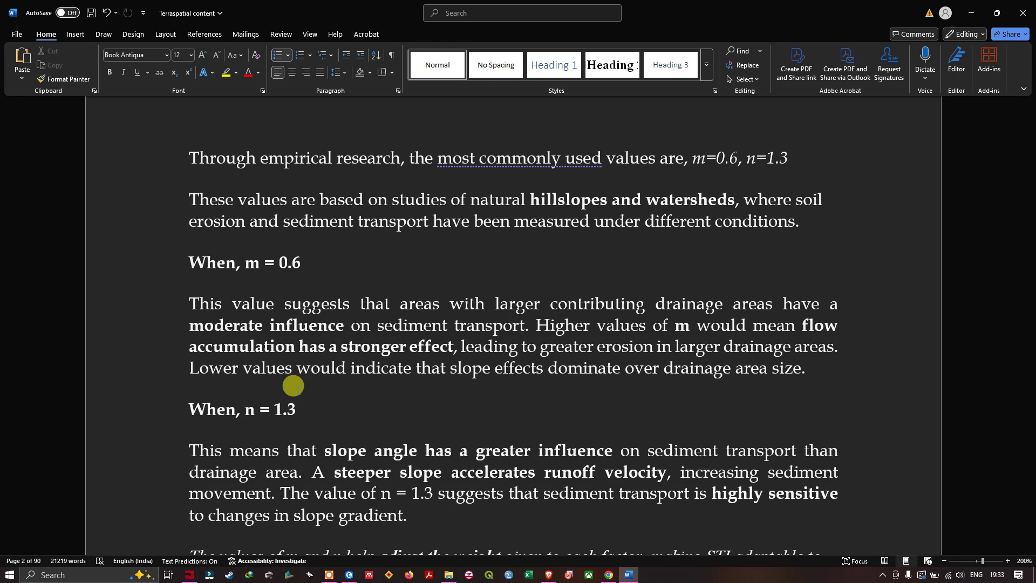
{"action": "scroll", "coordinate": [293, 386], "scroll_direction": "down", "scroll_amount": 3}
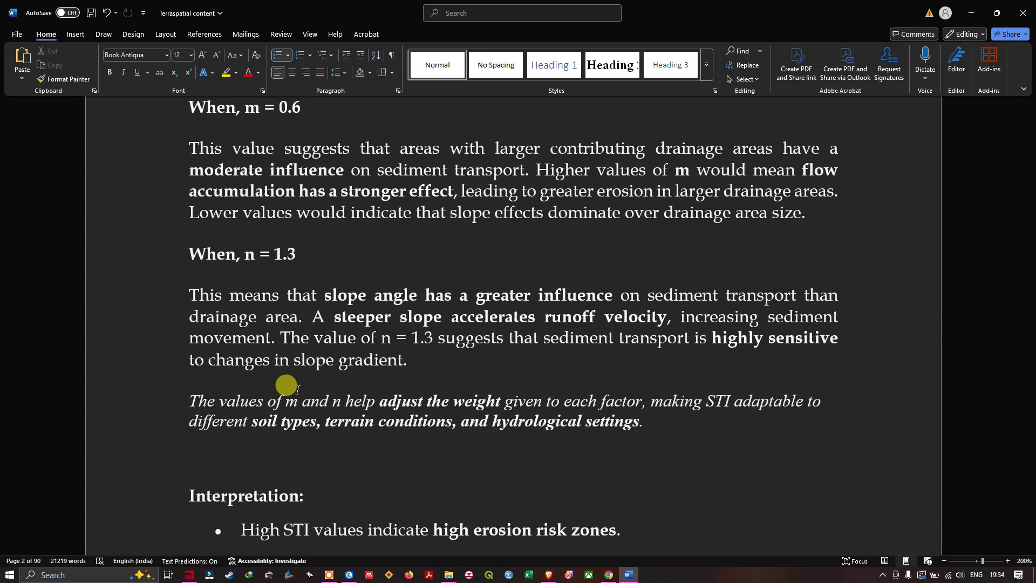
{"action": "scroll", "coordinate": [286, 384], "scroll_direction": "down", "scroll_amount": 2}
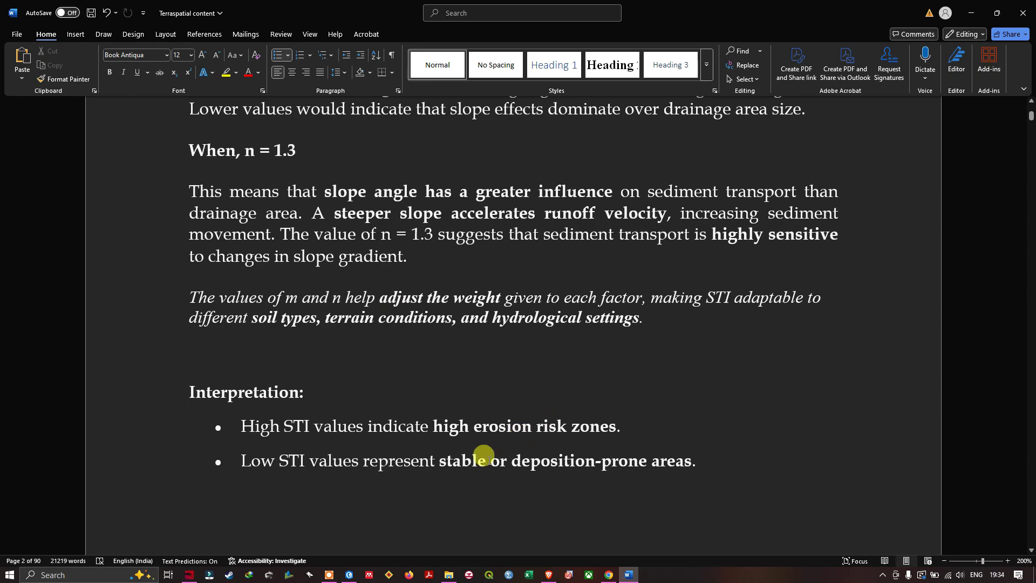
- Return to ArcGIS Pro and start the Map Algebra expression with the Power function, using flow_accumulation.tif as its first argument
{"action": "left_click", "coordinate": [348, 577]}
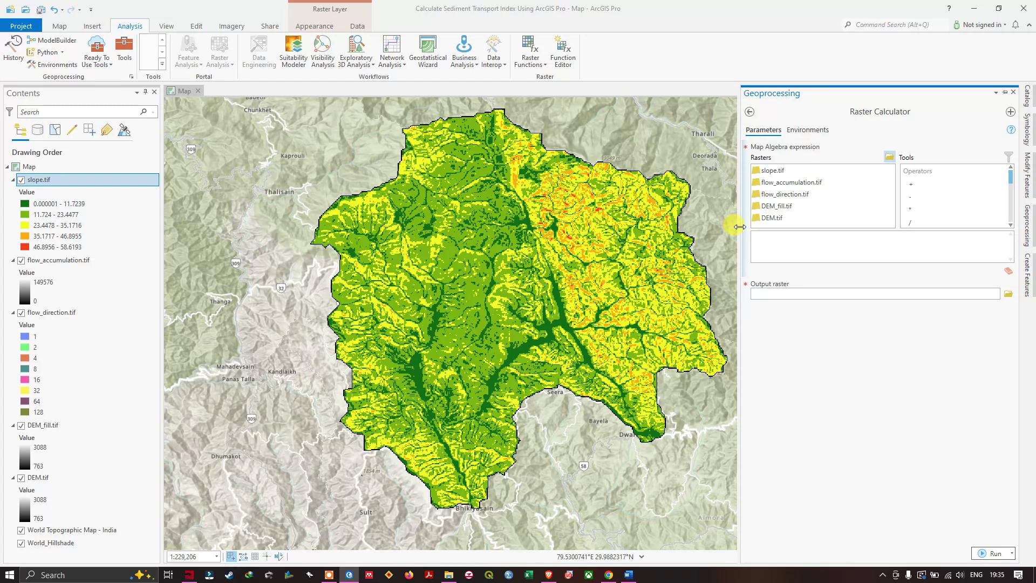
{"action": "left_click_drag", "start_coordinate": [738, 227], "coordinate": [726, 227]}
{"action": "scroll", "coordinate": [909, 203], "scroll_direction": "down", "scroll_amount": 5}
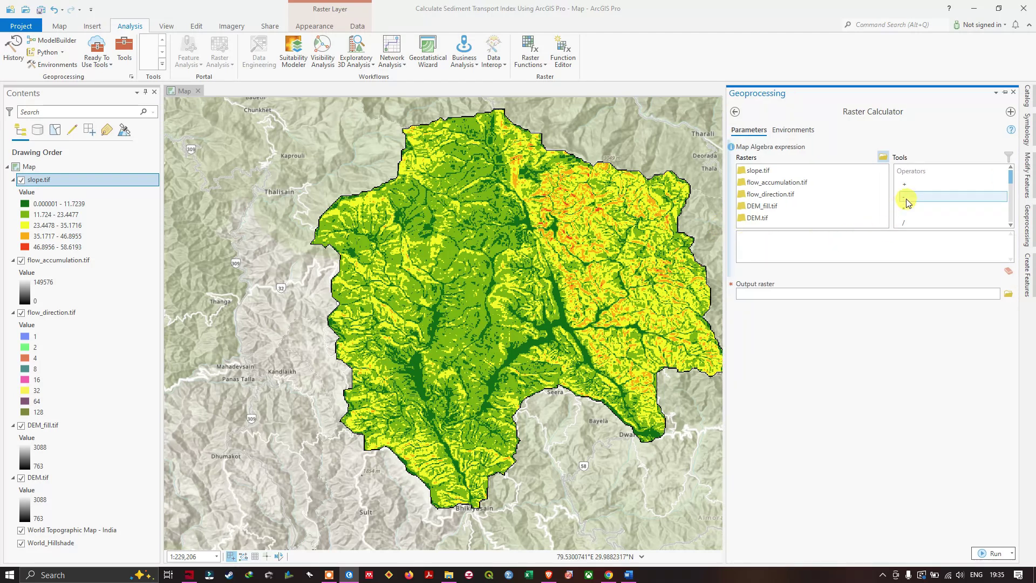
{"action": "scroll", "coordinate": [910, 208], "scroll_direction": "down", "scroll_amount": 2}
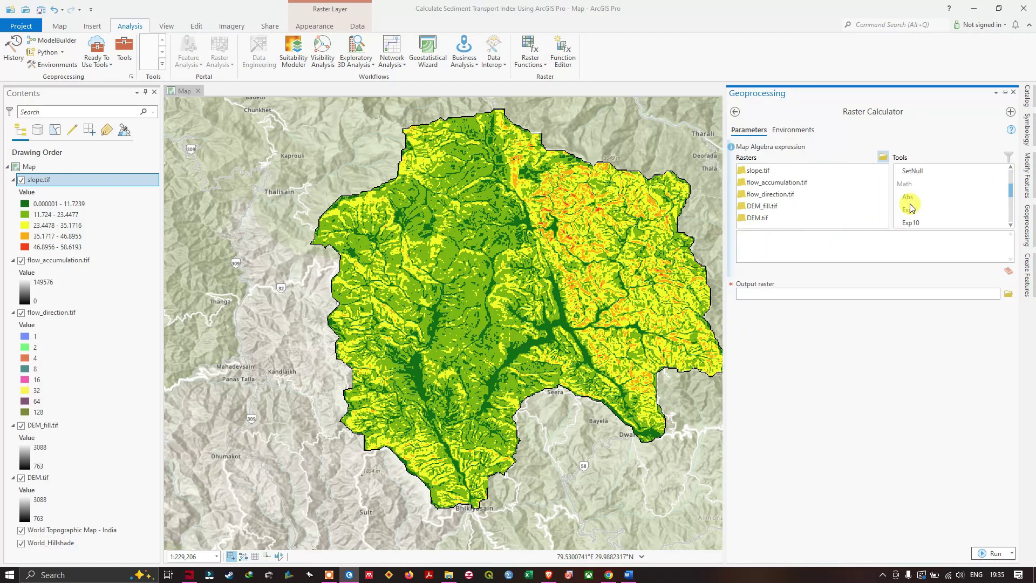
{"action": "scroll", "coordinate": [912, 209], "scroll_direction": "down", "scroll_amount": 3}
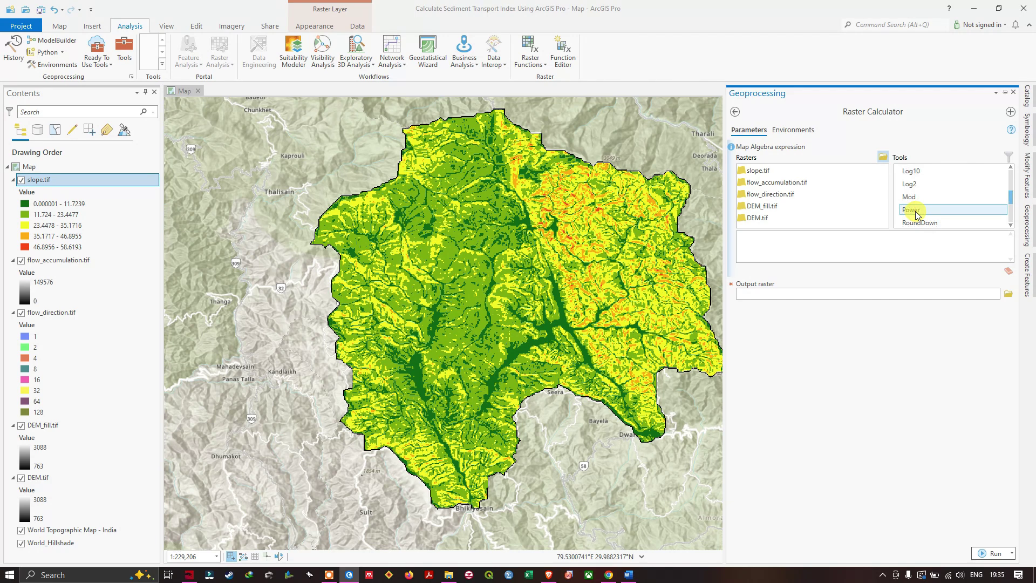
{"action": "scroll", "coordinate": [917, 205], "scroll_direction": "down", "scroll_amount": 3}
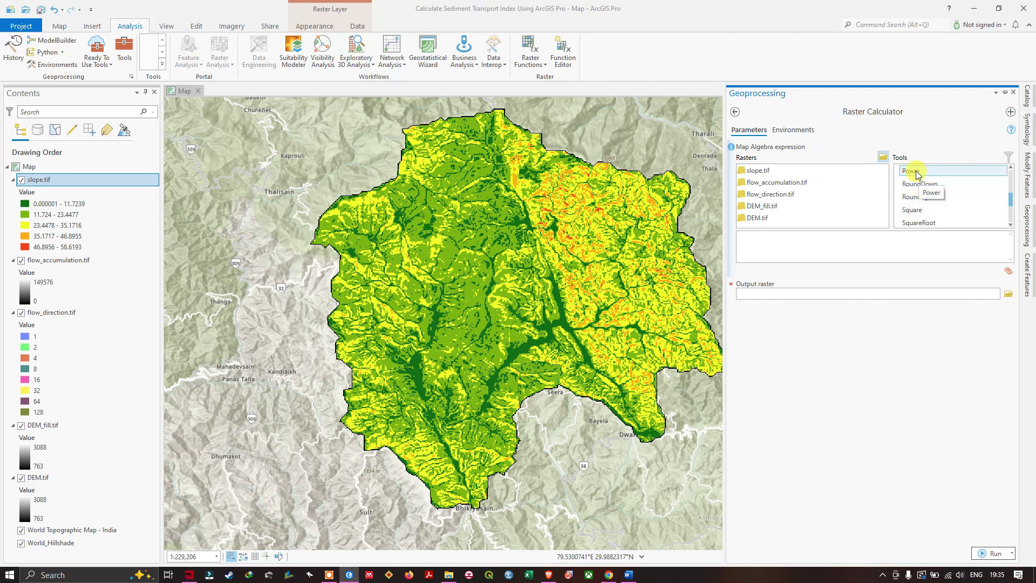
{"action": "double_click", "coordinate": [916, 172]}
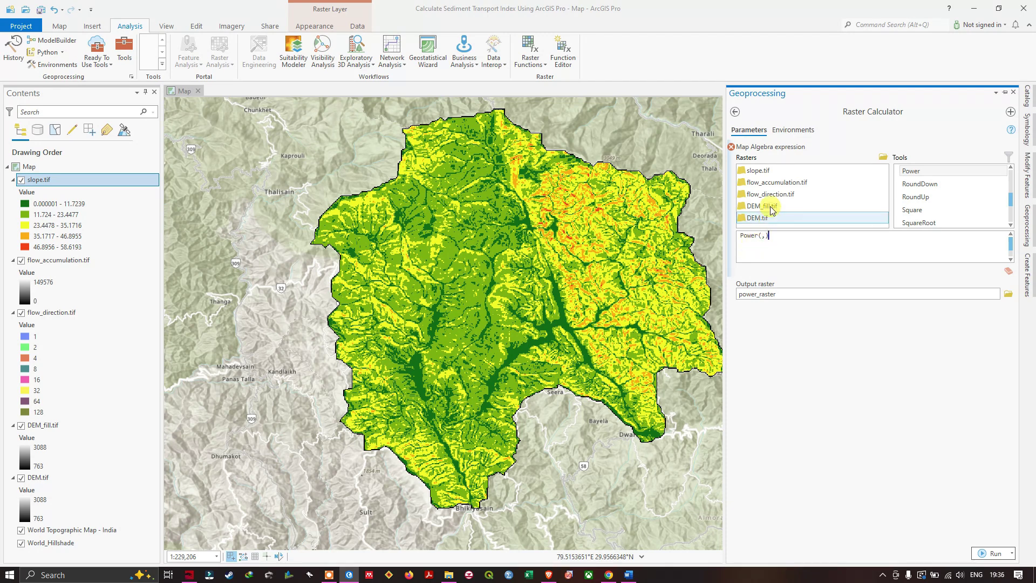
{"action": "double_click", "coordinate": [780, 184]}
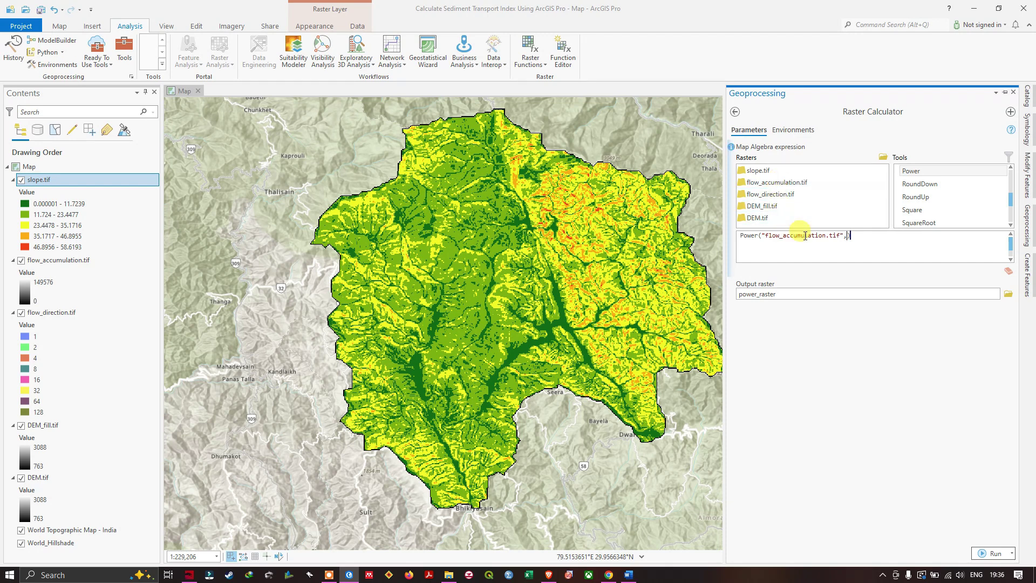
{"action": "left_click", "coordinate": [848, 236]}
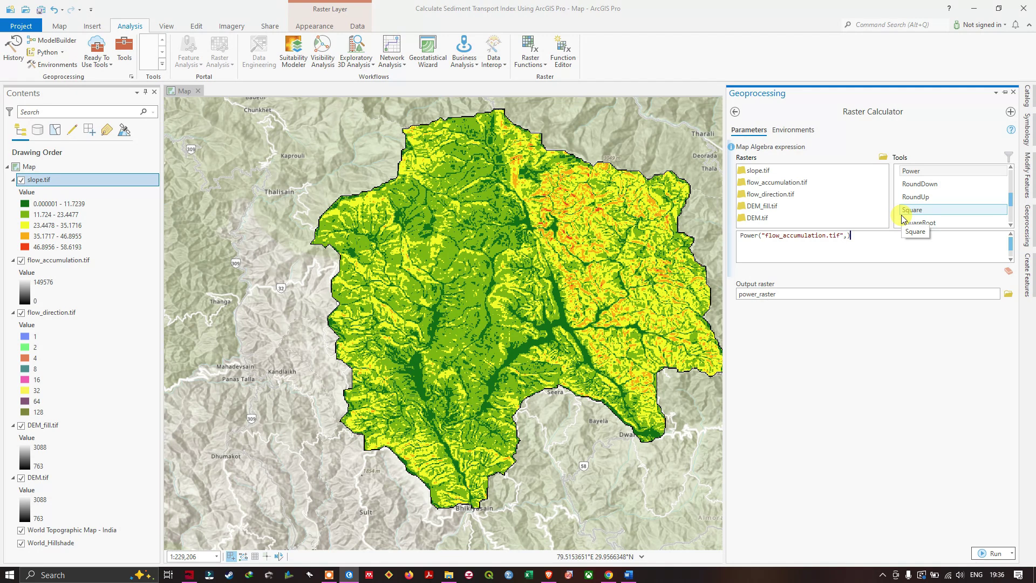
- Consult the STI formula in the Word document, return to ArcGIS Pro, divide flow_accumulation.tif by 22.13 and set its exponent to 0.6
{"action": "left_click", "coordinate": [629, 575]}
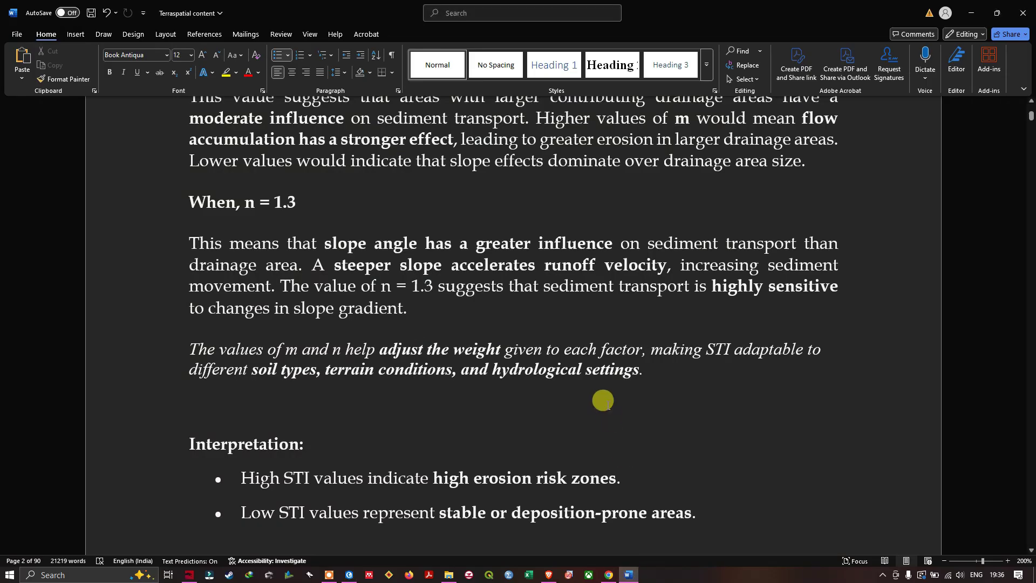
{"action": "scroll", "coordinate": [603, 401], "scroll_direction": "up", "scroll_amount": 15}
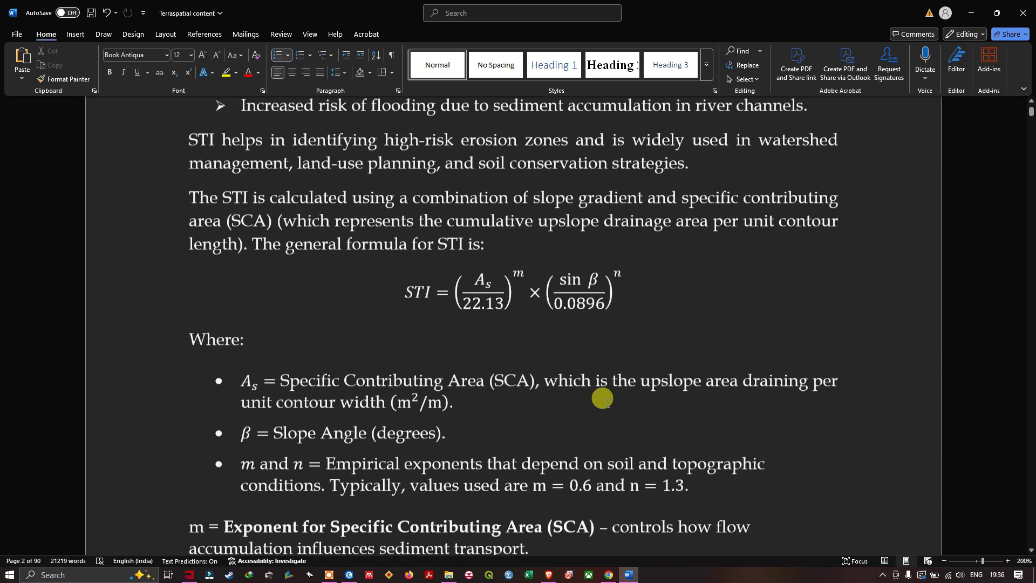
{"action": "scroll", "coordinate": [603, 400], "scroll_direction": "up", "scroll_amount": 1}
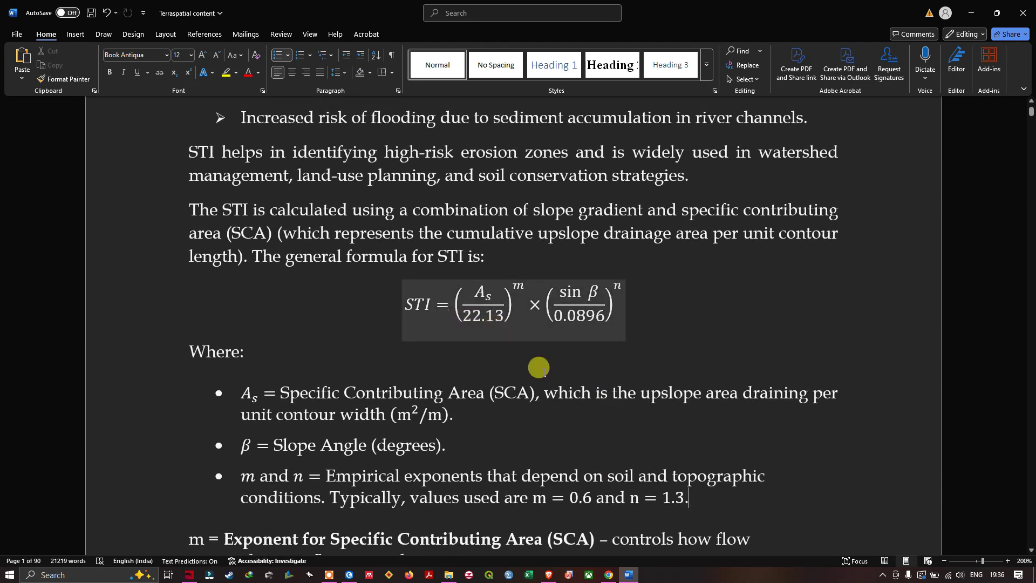
{"action": "key", "text": "alt+Tab"}
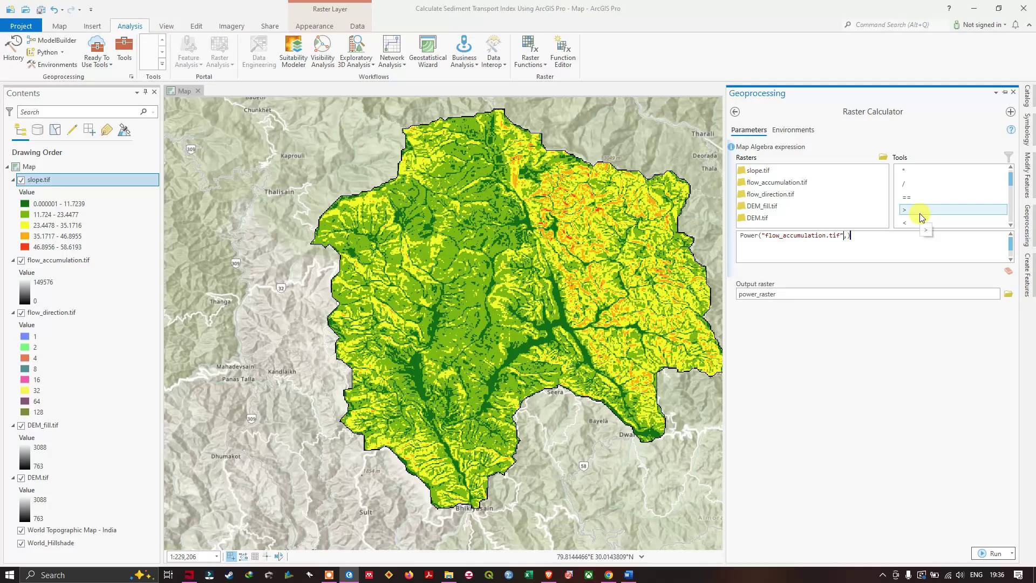
{"action": "double_click", "coordinate": [912, 185]}
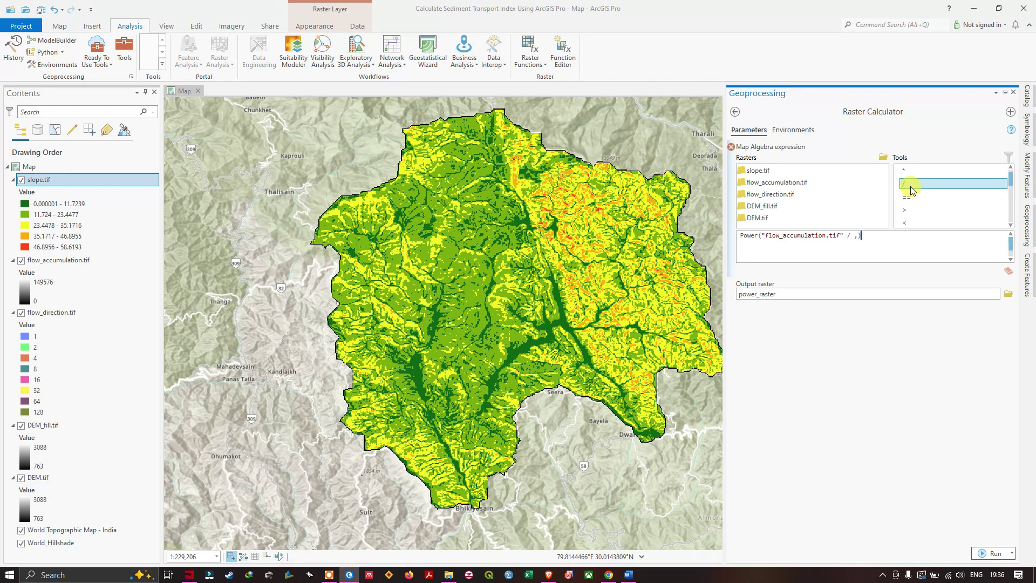
{"action": "left_click", "coordinate": [853, 244]}
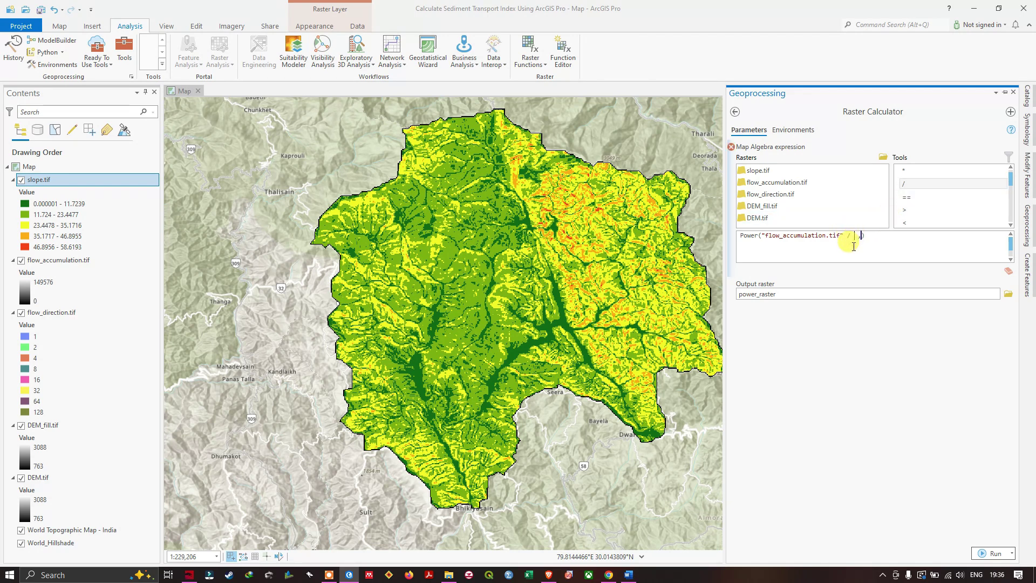
{"action": "type", "text": "22 "}
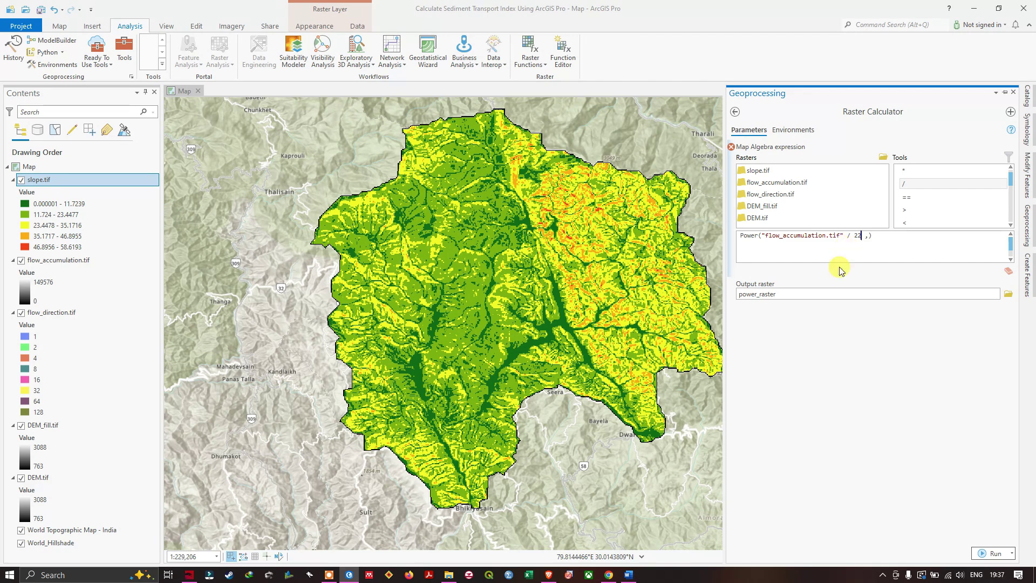
{"action": "type", "text": ".13"}
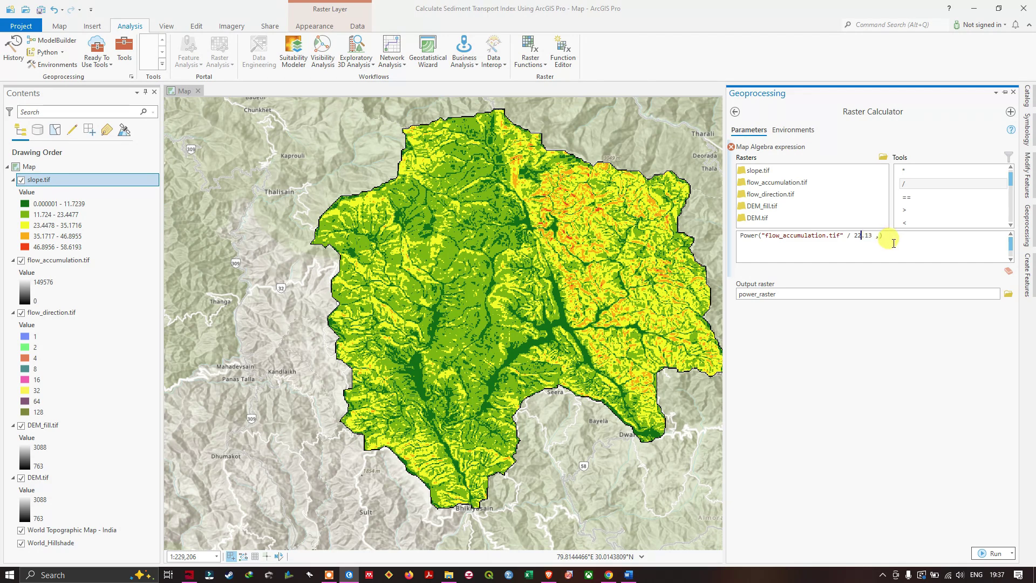
{"action": "type", "text": "0.6"}
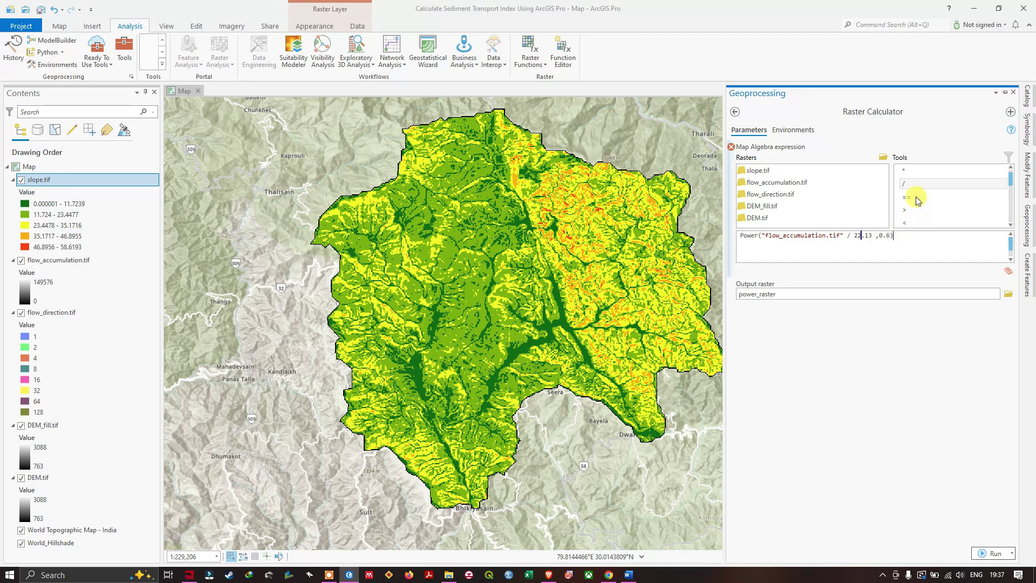
- Multiply the flow accumulation term by a second, empty Power function in the Map Algebra expression
{"action": "left_click", "coordinate": [912, 170]}
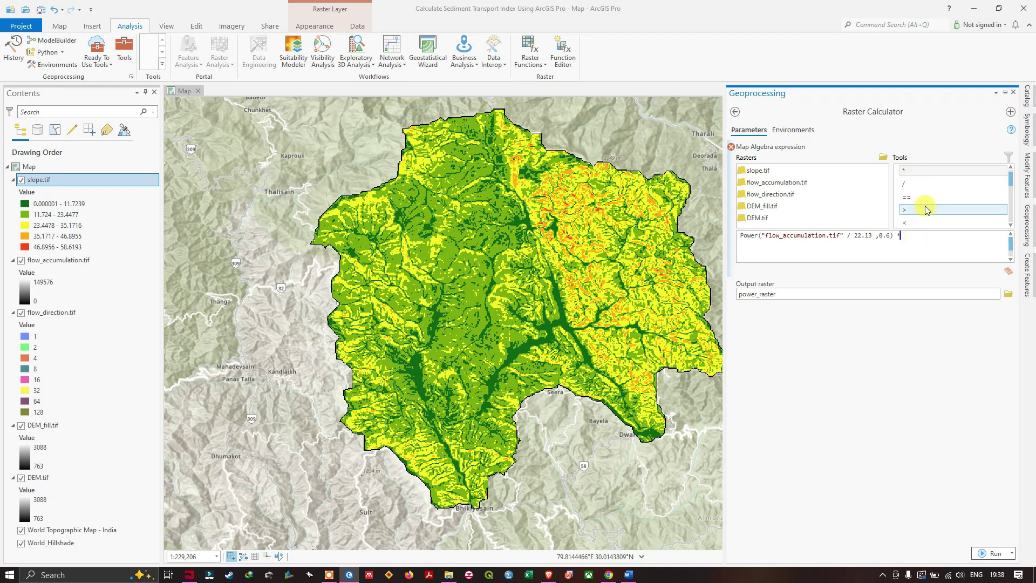
{"action": "scroll", "coordinate": [927, 208], "scroll_direction": "down", "scroll_amount": 2}
{"action": "scroll", "coordinate": [927, 207], "scroll_direction": "down", "scroll_amount": 12}
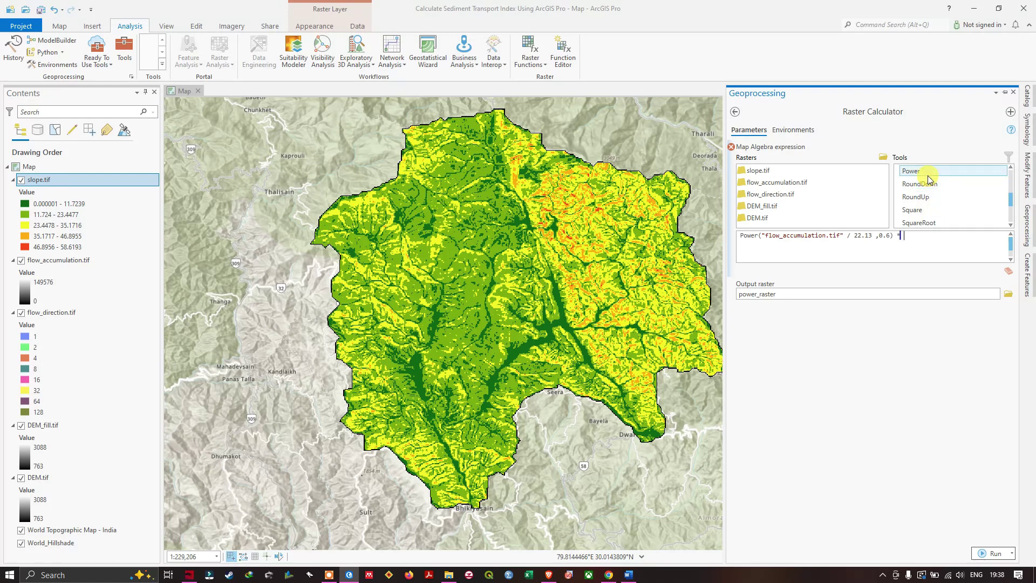
{"action": "left_click", "coordinate": [912, 171]}
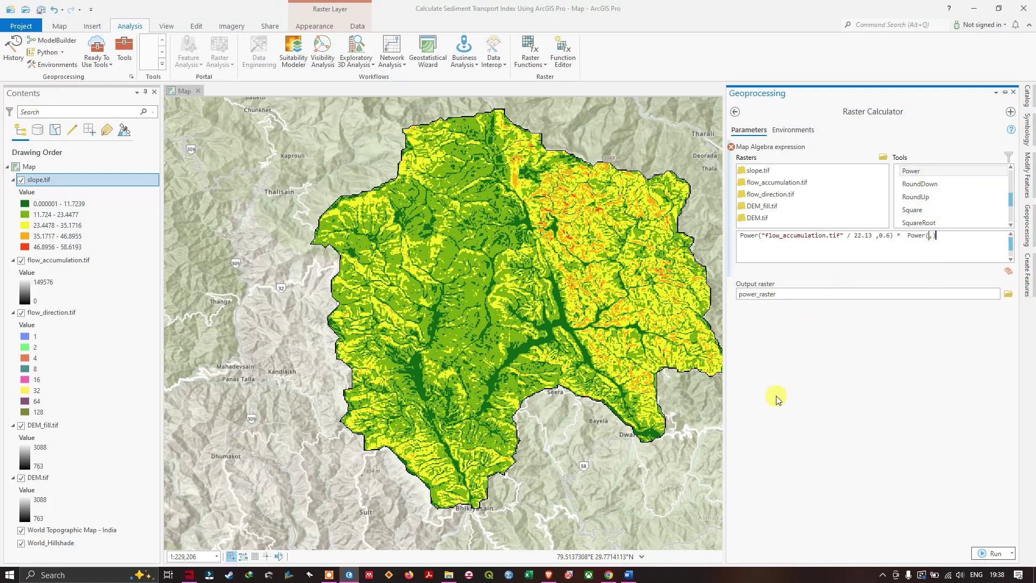
- Recheck the formula in Word and insert Sin of slope.tif as the first argument of the second Power function in ArcGIS Pro
{"action": "left_click", "coordinate": [631, 575]}
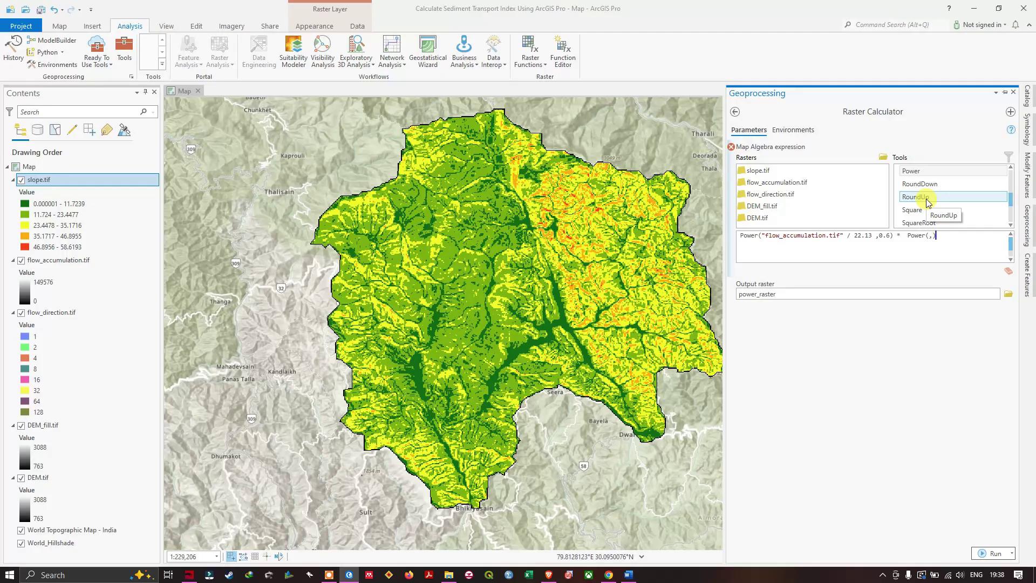
{"action": "scroll", "coordinate": [926, 201], "scroll_direction": "up", "scroll_amount": 3}
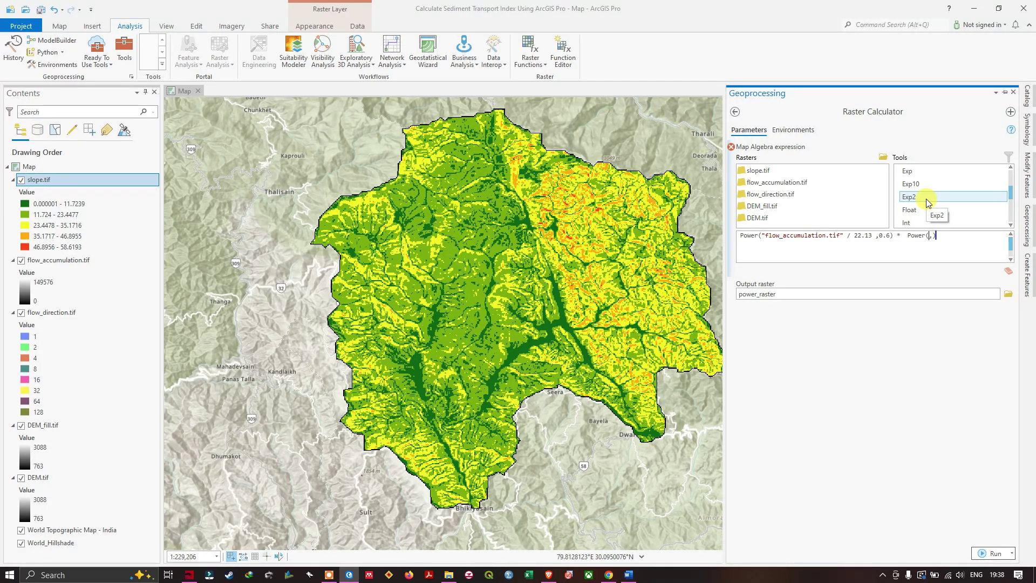
{"action": "scroll", "coordinate": [922, 188], "scroll_direction": "up", "scroll_amount": 1}
{"action": "scroll", "coordinate": [922, 188], "scroll_direction": "down", "scroll_amount": 1}
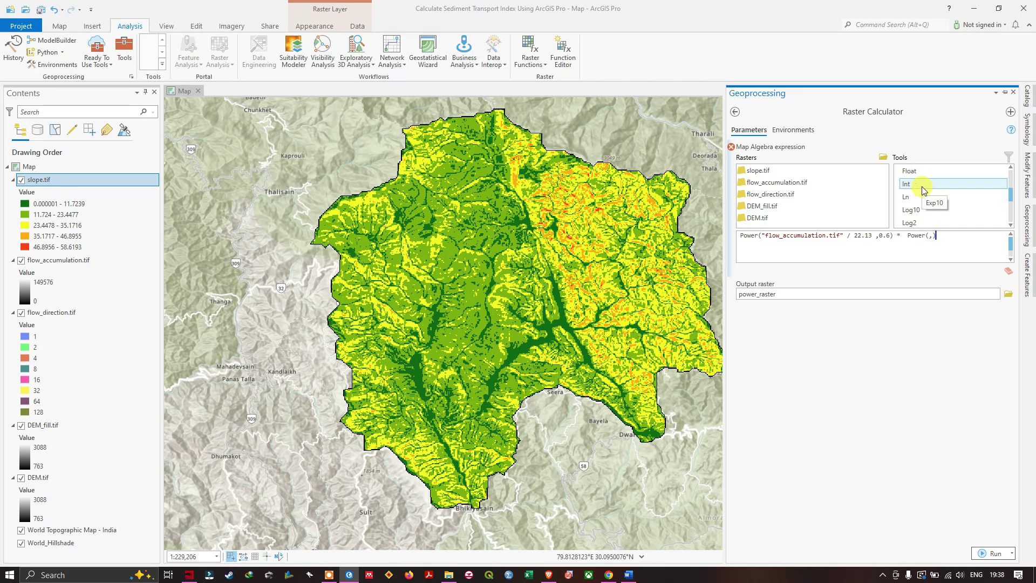
{"action": "scroll", "coordinate": [922, 189], "scroll_direction": "down", "scroll_amount": 3}
{"action": "scroll", "coordinate": [920, 194], "scroll_direction": "down", "scroll_amount": 4}
{"action": "double_click", "coordinate": [912, 210]}
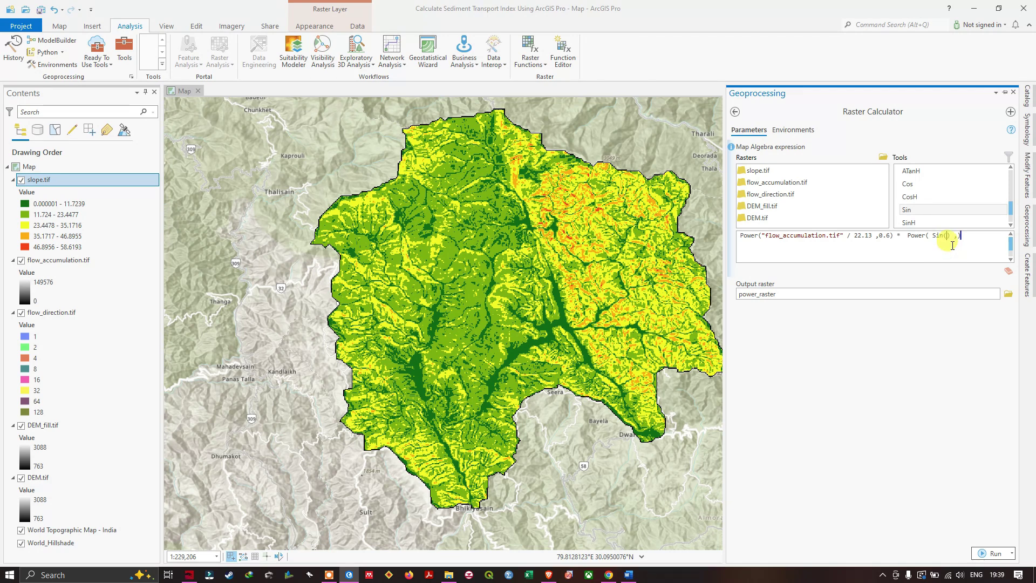
{"action": "double_click", "coordinate": [758, 171]}
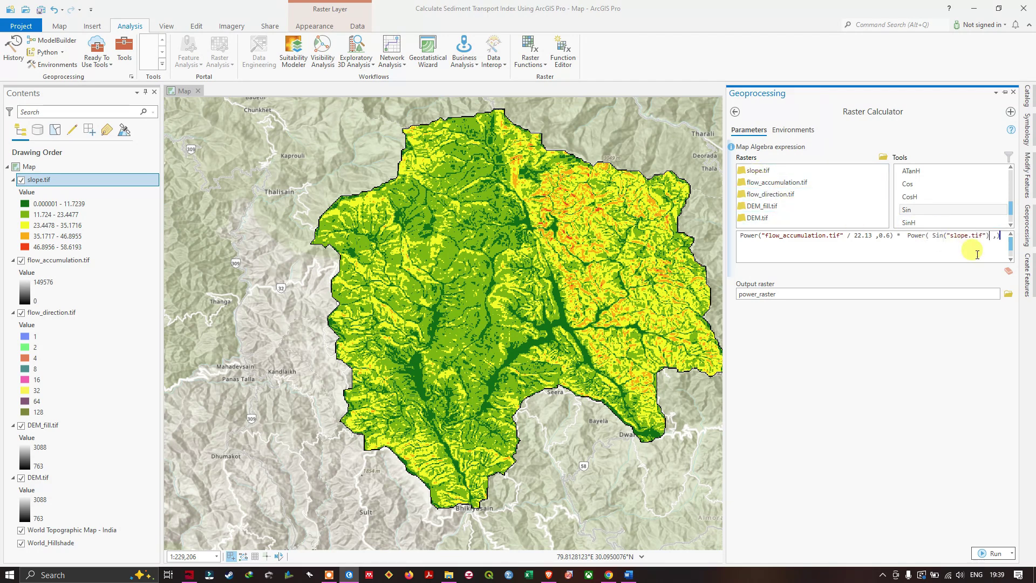
- Divide the Sin(slope.tif) term by 0.0896, checking the constant in the Word document, and set the second Power exponent to 1.3
{"action": "scroll", "coordinate": [935, 213], "scroll_direction": "up", "scroll_amount": 2}
{"action": "scroll", "coordinate": [933, 209], "scroll_direction": "up", "scroll_amount": 15}
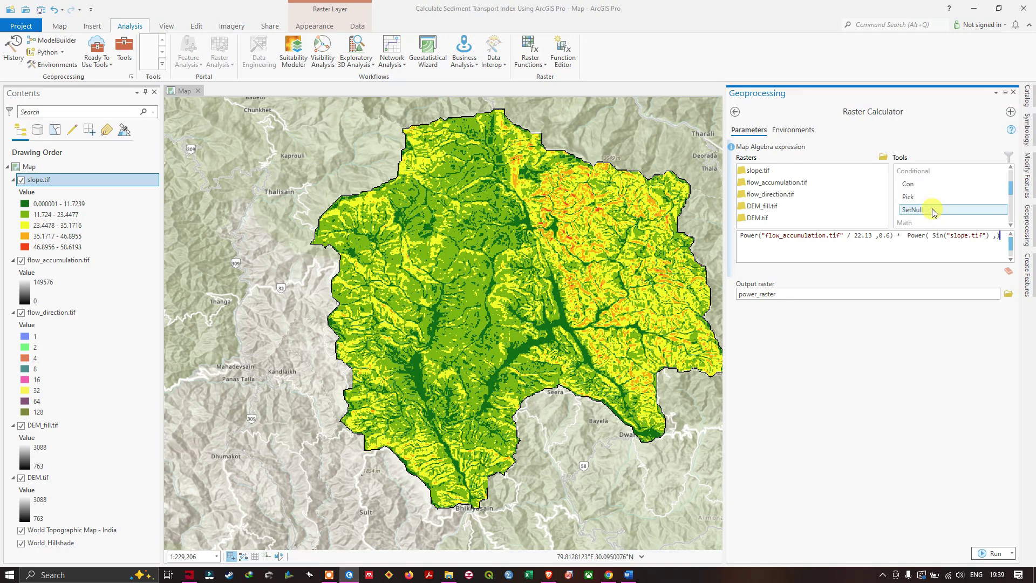
{"action": "scroll", "coordinate": [932, 209], "scroll_direction": "up", "scroll_amount": 3}
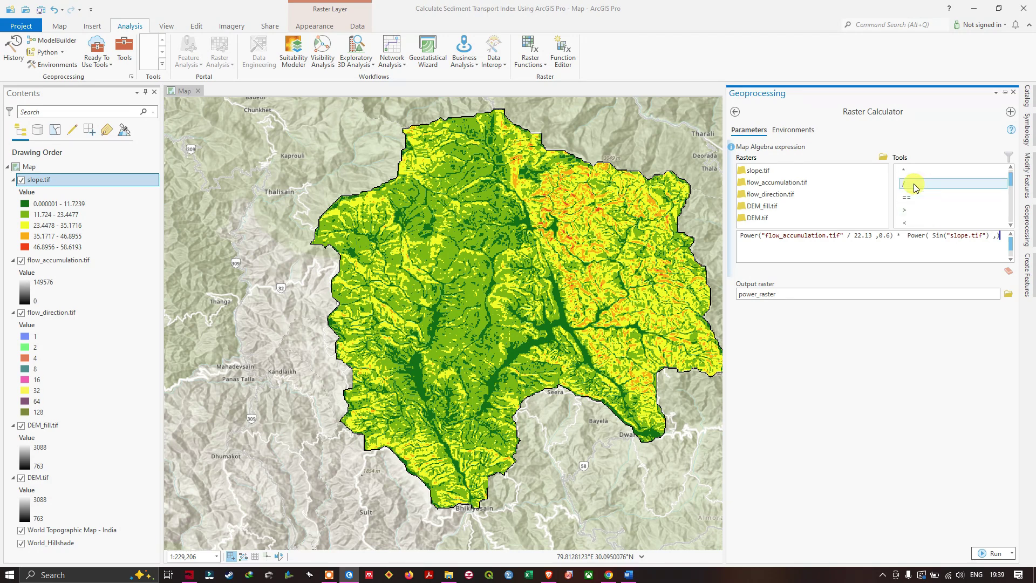
{"action": "left_click", "coordinate": [915, 188]}
{"action": "double_click", "coordinate": [916, 186]}
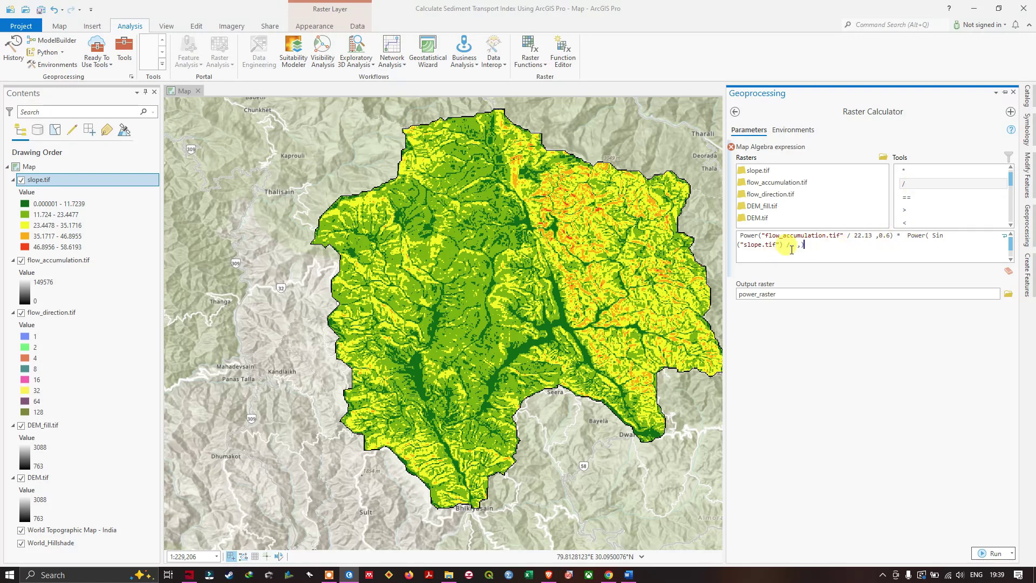
{"action": "left_click", "coordinate": [629, 575]}
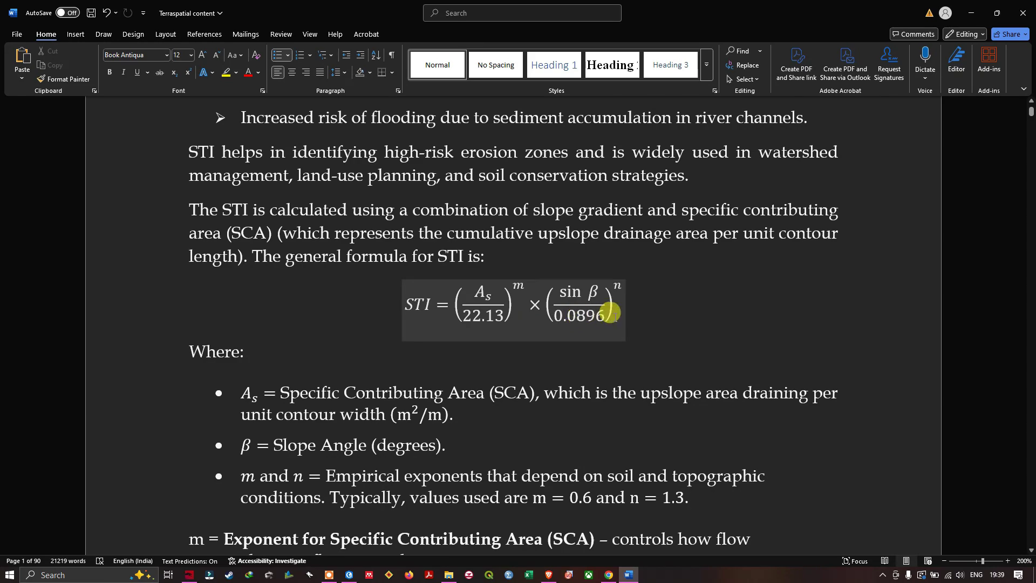
{"action": "key", "text": "alt+Tab"}
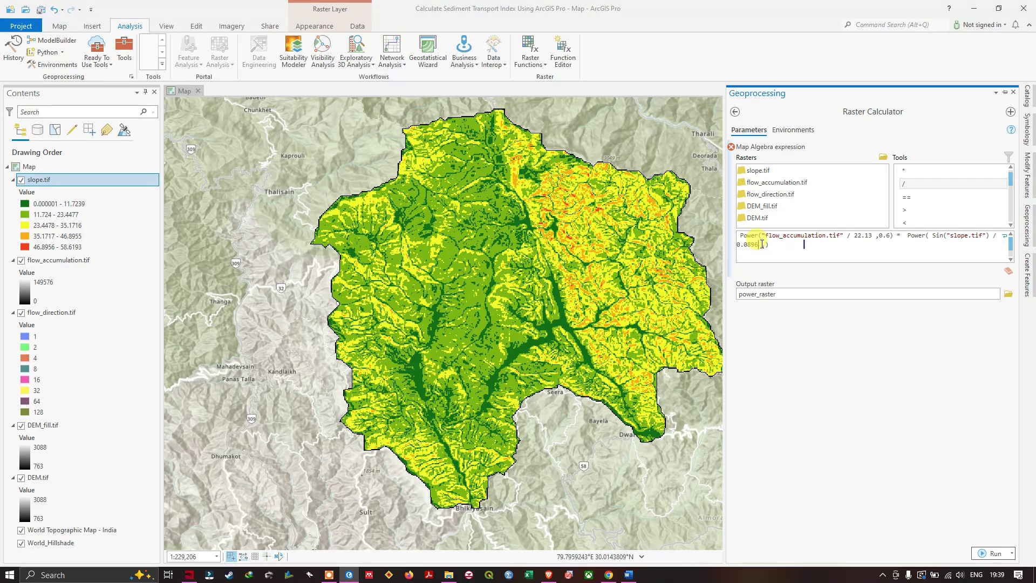
{"action": "left_click", "coordinate": [762, 244]}
{"action": "type", "text": ",1.3"}
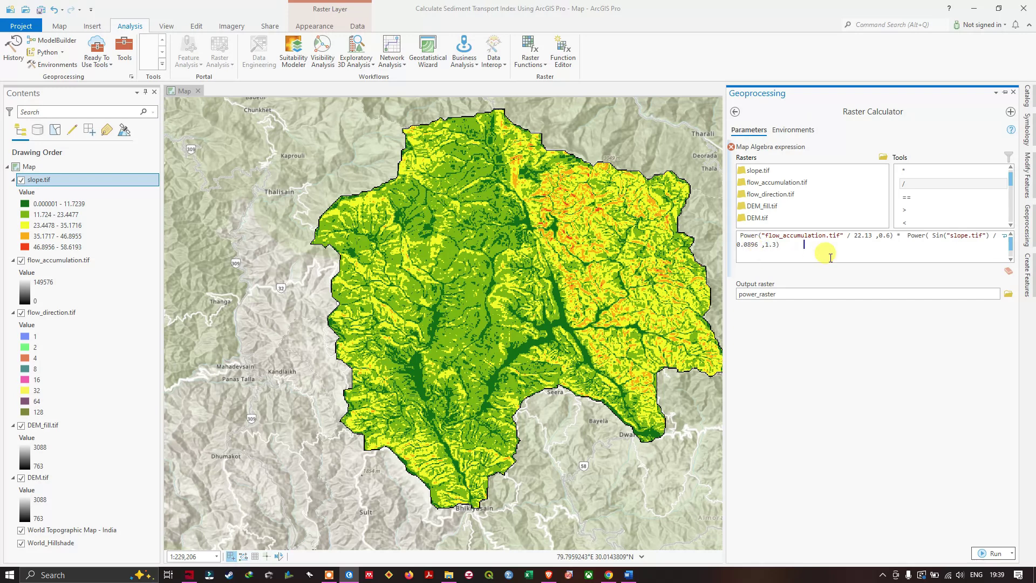
- Remove the extra spaces around the divisors, commas and function names in the Map Algebra expression so that it validates
{"action": "left_click", "coordinate": [847, 236]}
{"action": "key", "text": "BackSpace"}
{"action": "left_click", "coordinate": [851, 236]}
{"action": "key", "text": "BackSpace"}
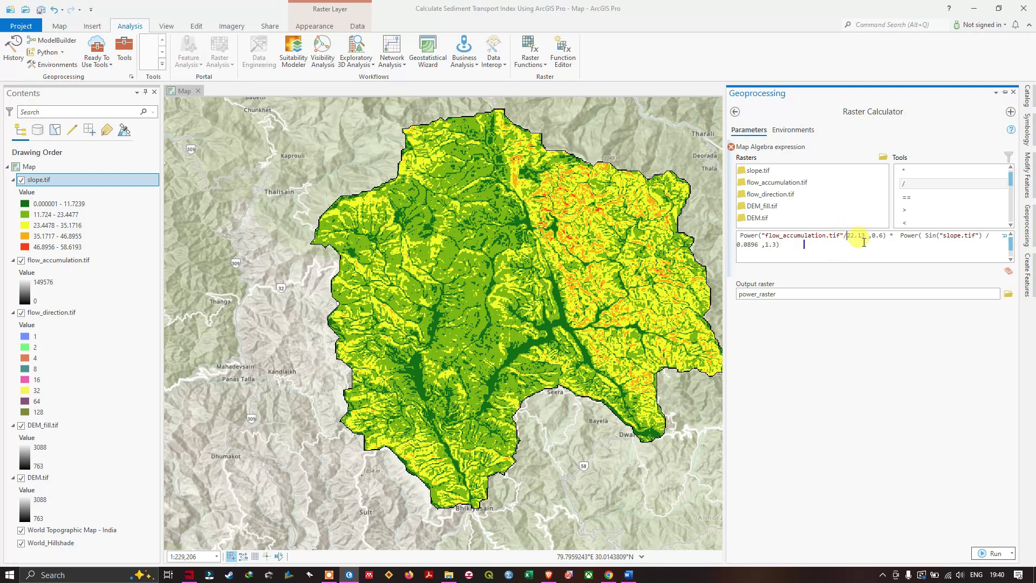
{"action": "left_click", "coordinate": [869, 236]}
{"action": "key", "text": "BackSpace"}
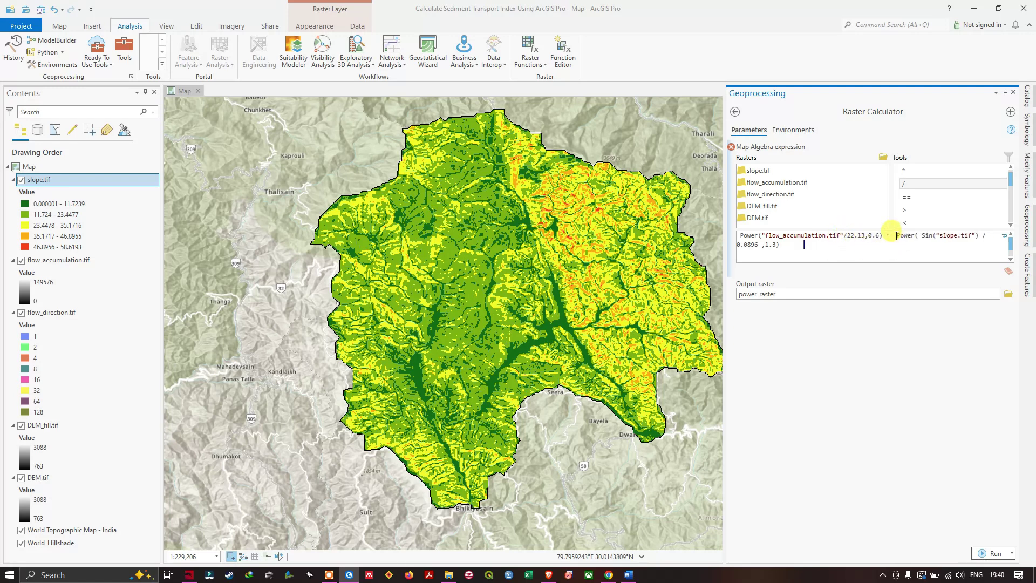
{"action": "left_click", "coordinate": [896, 236]}
{"action": "key", "text": "BackSpace"}
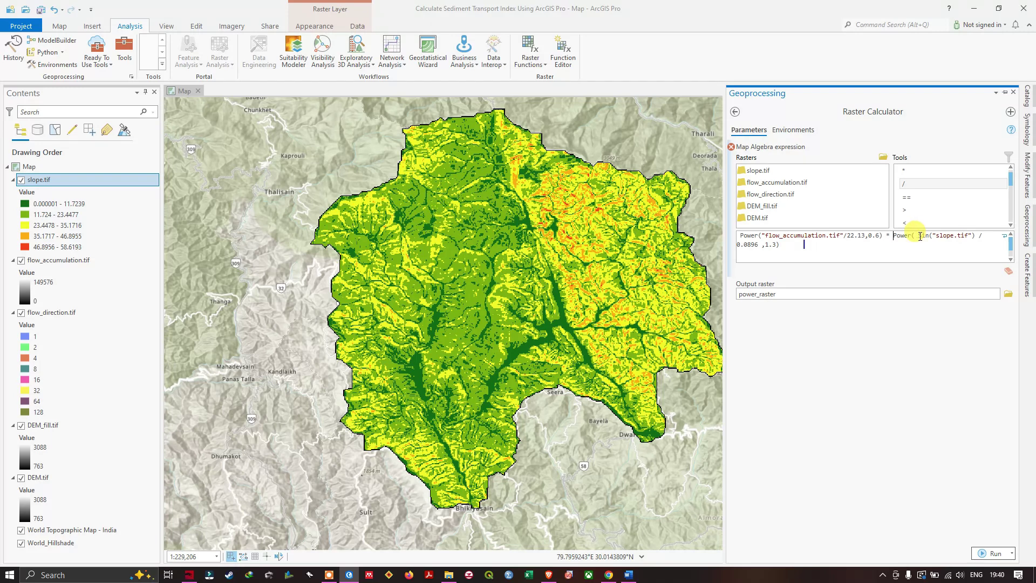
{"action": "left_click", "coordinate": [919, 236]}
{"action": "key", "text": "BackSpace"}
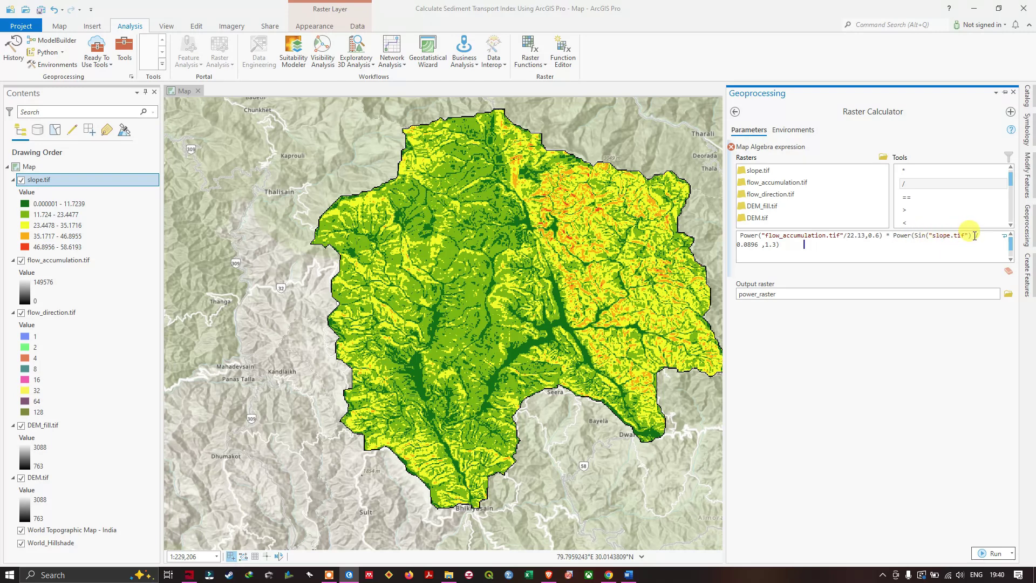
{"action": "left_click", "coordinate": [762, 245]}
{"action": "key", "text": "BackSpace"}
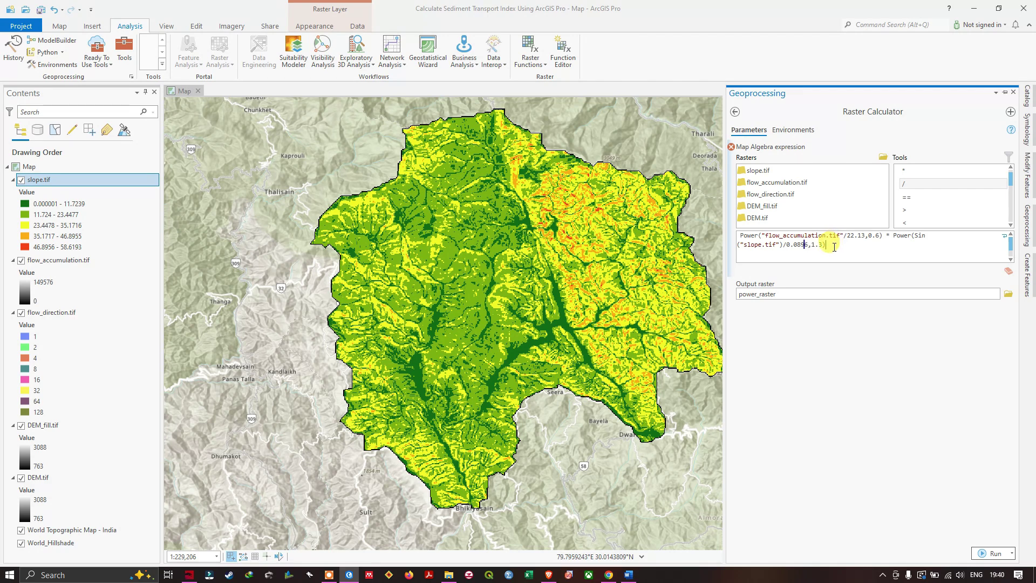
{"action": "left_click", "coordinate": [873, 270]}
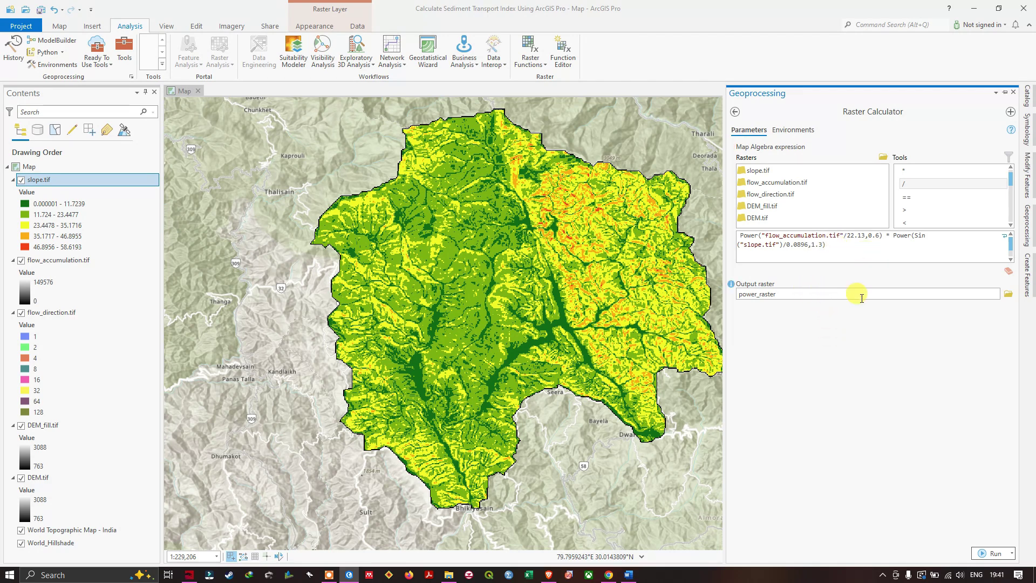
- Set the output raster to STI.tif in the shapefiles folder and run the Raster Calculator
{"action": "left_click", "coordinate": [1007, 294]}
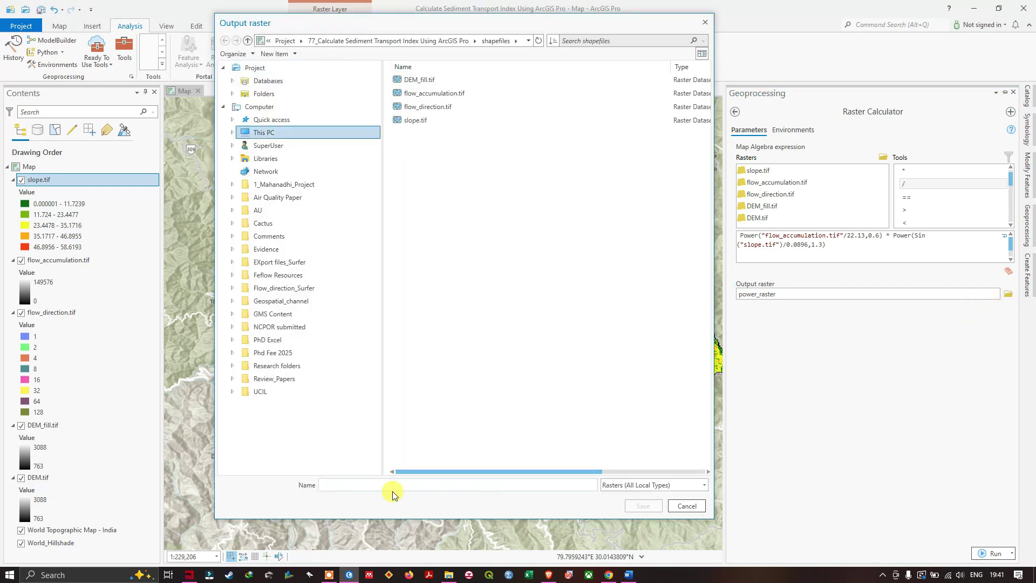
{"action": "left_click", "coordinate": [357, 483]}
{"action": "type", "text": "STI.tif"}
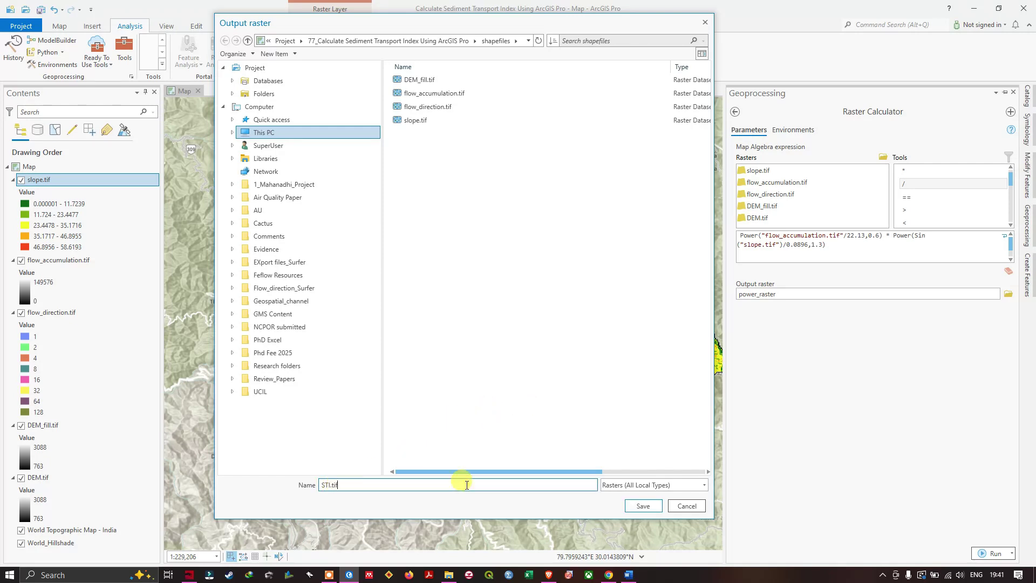
{"action": "left_click", "coordinate": [654, 509]}
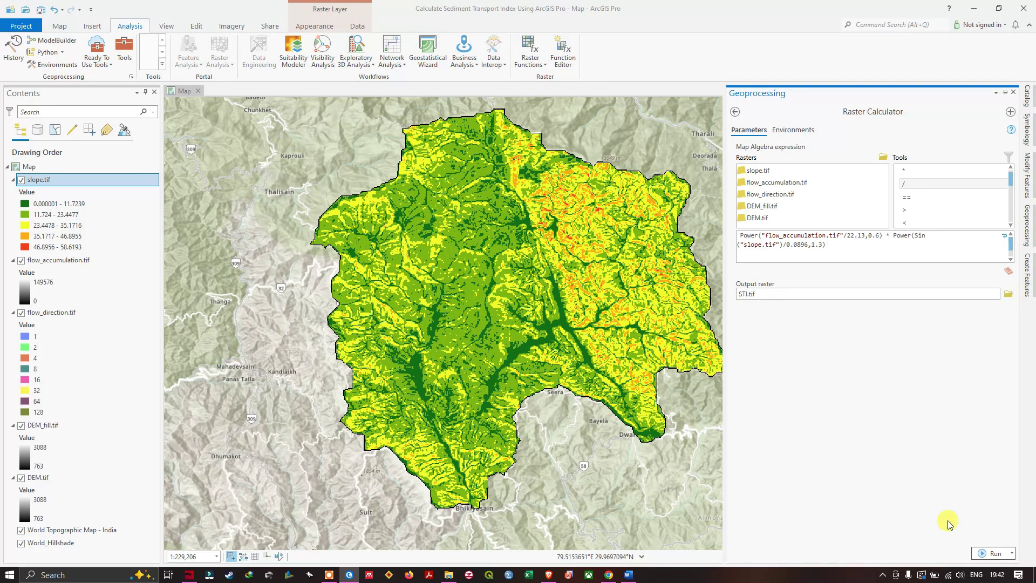
{"action": "left_click", "coordinate": [986, 555]}
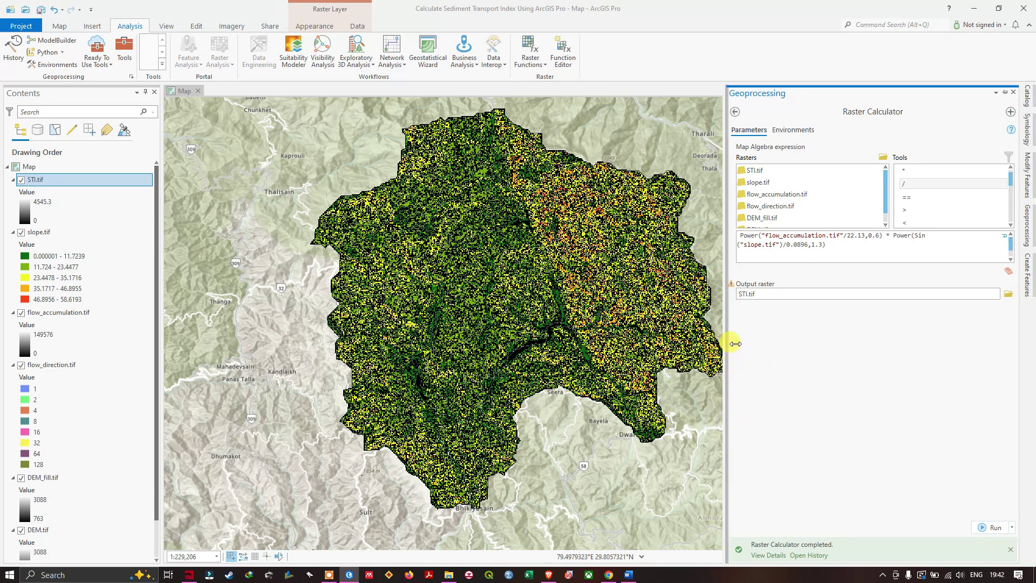
- Narrow and collapse the Geoprocessing pane to give the map with the STI.tif raster more room
{"action": "left_click_drag", "start_coordinate": [735, 344], "coordinate": [790, 344]}
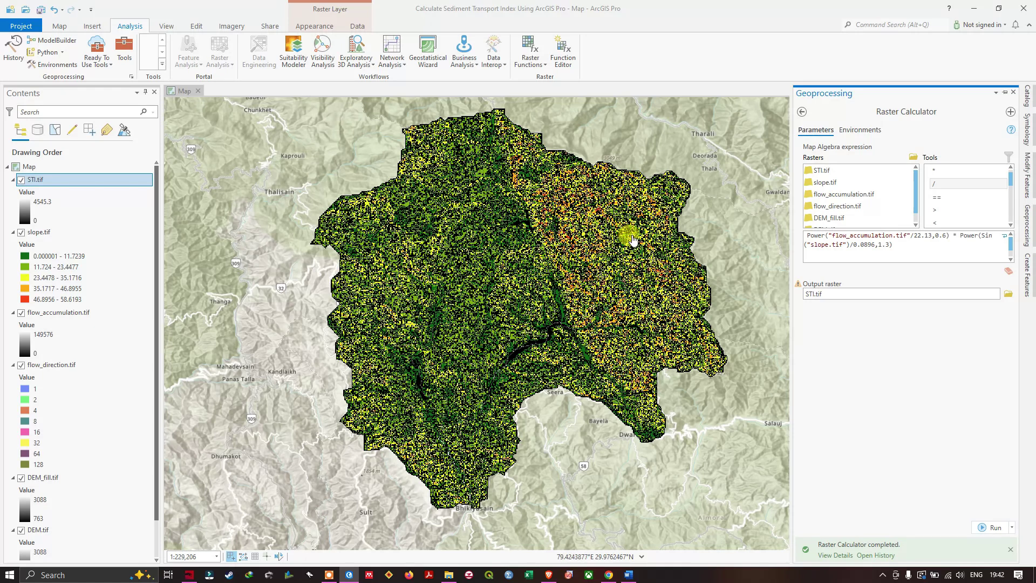
{"action": "left_click", "coordinate": [603, 242]}
{"action": "left_click_drag", "start_coordinate": [636, 250], "coordinate": [599, 243]}
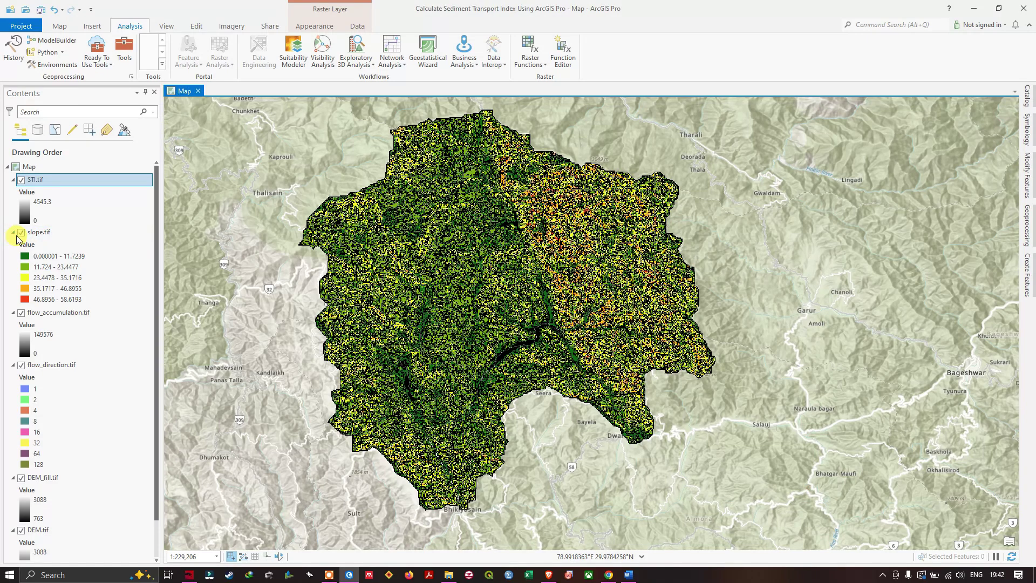
- Hide the slope.tif, flow_accumulation.tif, flow_direction.tif, DEM_fill.tif and DEM.tif layers so that only STI.tif draws over the basemap
{"action": "left_click", "coordinate": [21, 233]}
{"action": "left_click", "coordinate": [21, 313]}
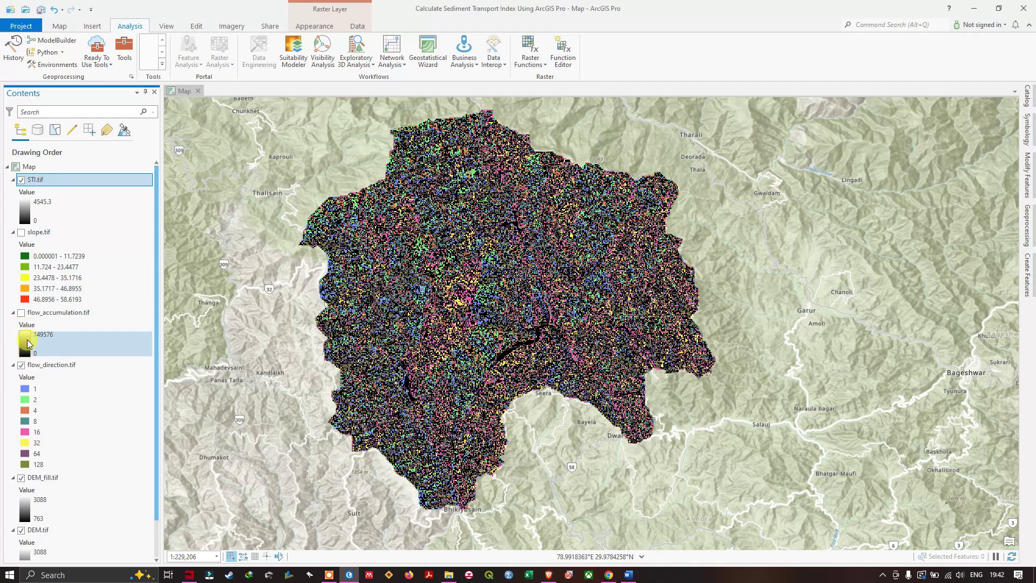
{"action": "left_click", "coordinate": [21, 365]}
{"action": "scroll", "coordinate": [30, 413], "scroll_direction": "down", "scroll_amount": 1}
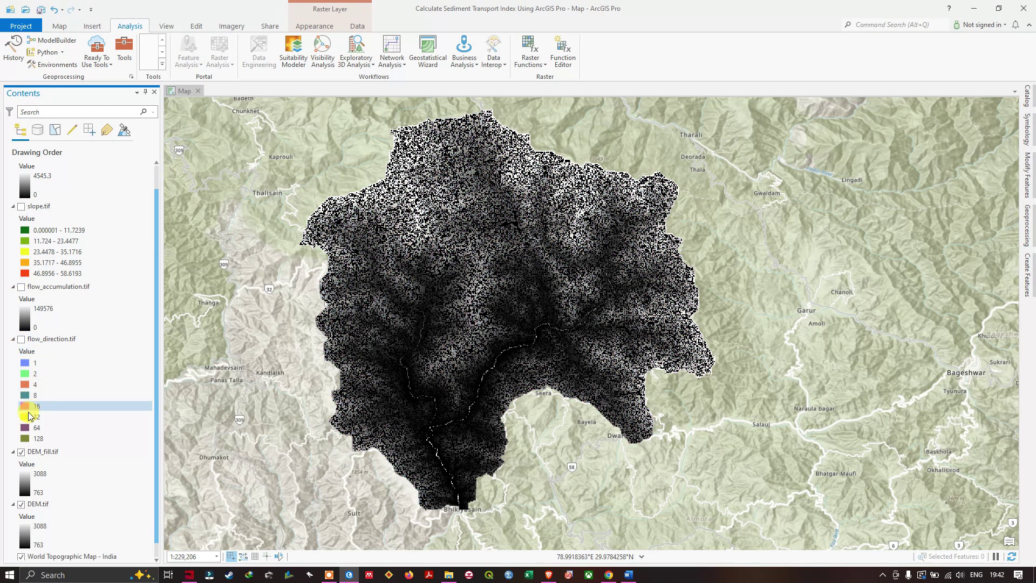
{"action": "left_click", "coordinate": [21, 452]}
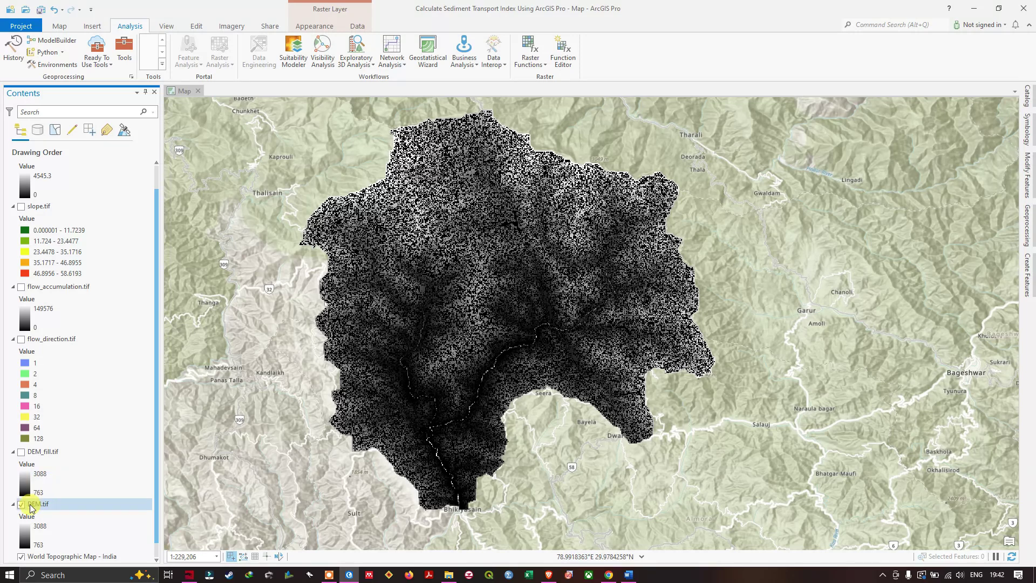
{"action": "left_click", "coordinate": [21, 504]}
{"action": "scroll", "coordinate": [81, 460], "scroll_direction": "down", "scroll_amount": 1}
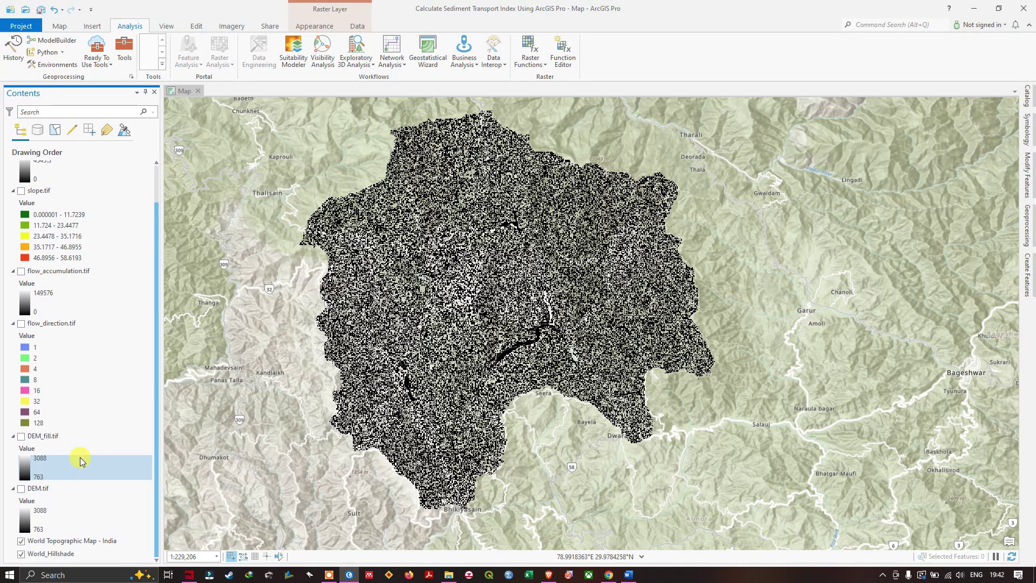
{"action": "scroll", "coordinate": [75, 453], "scroll_direction": "up", "scroll_amount": 2}
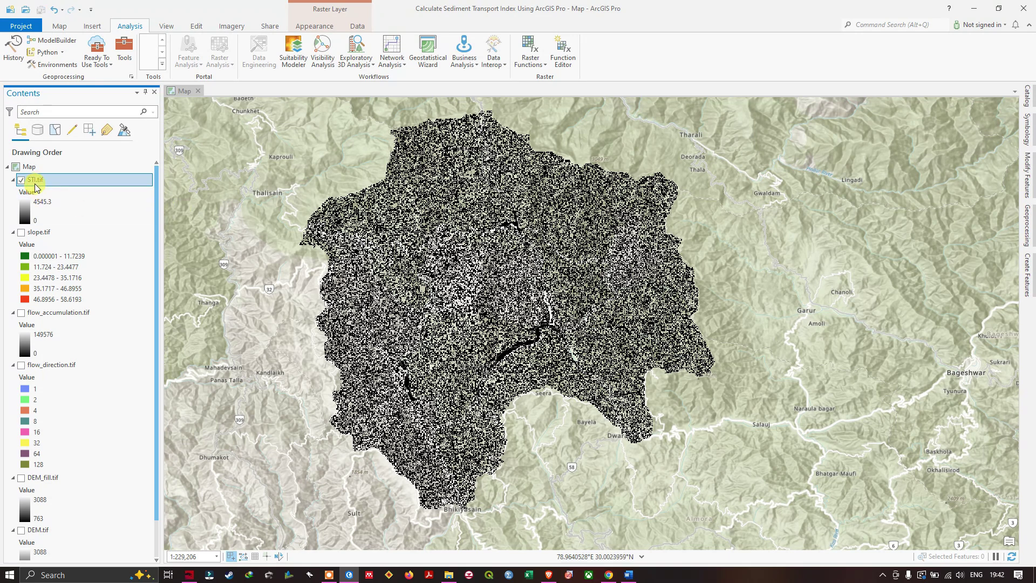
- Open the symbology of the STI.tif layer and change its primary symbology to Classify
{"action": "right_click", "coordinate": [36, 186]}
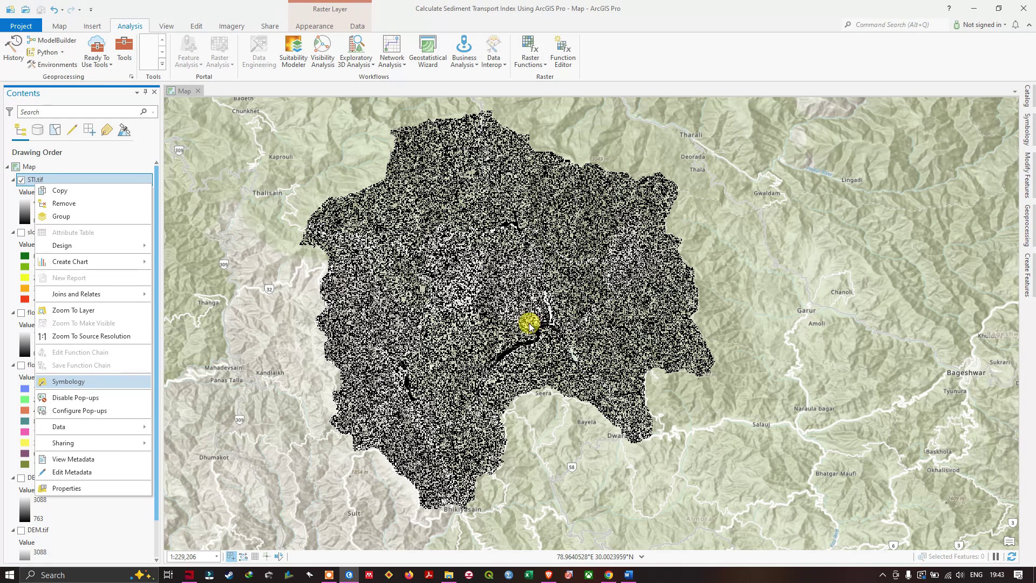
{"action": "key", "text": "Return"}
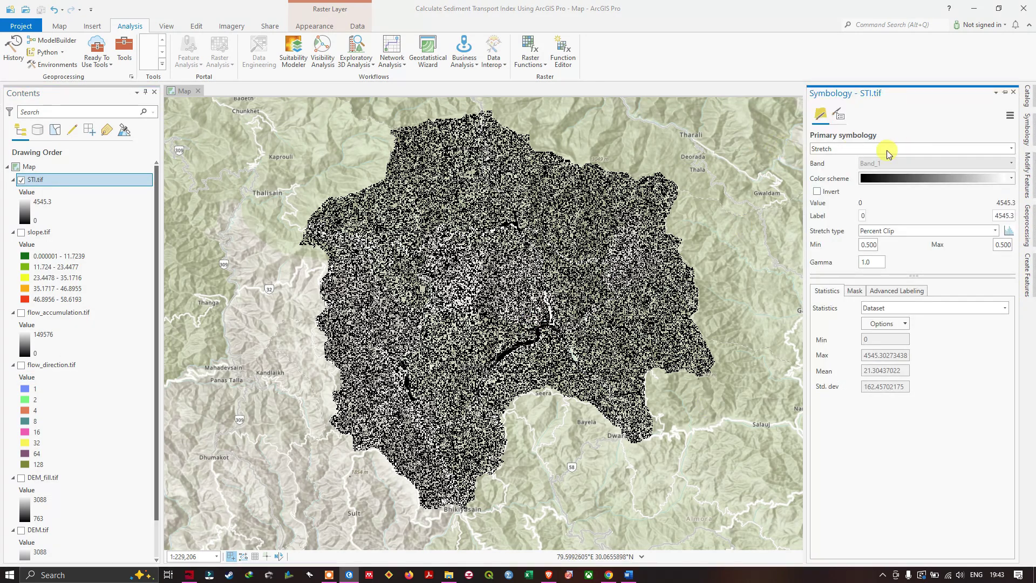
{"action": "left_click", "coordinate": [1011, 150]}
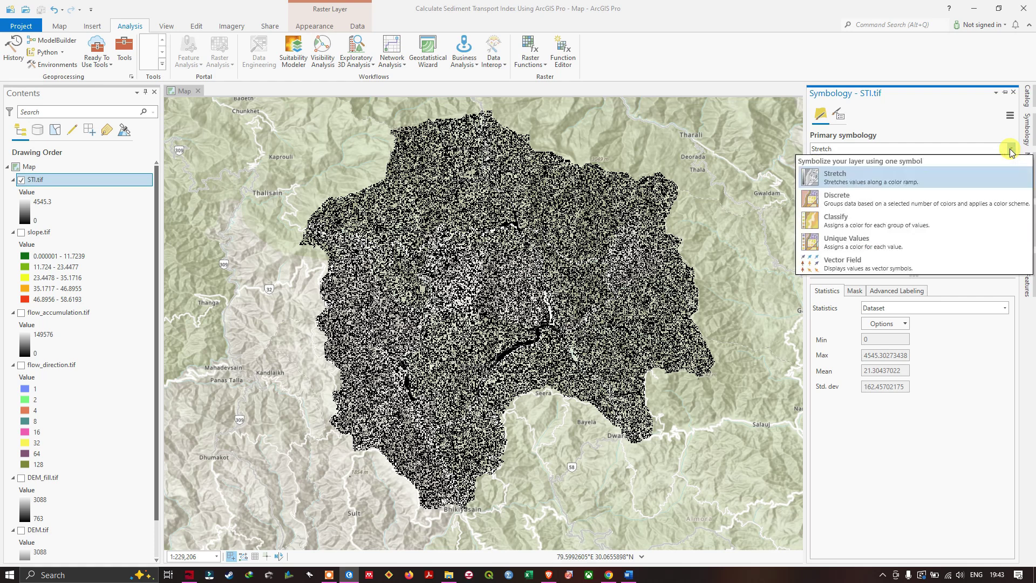
{"action": "left_click", "coordinate": [852, 224]}
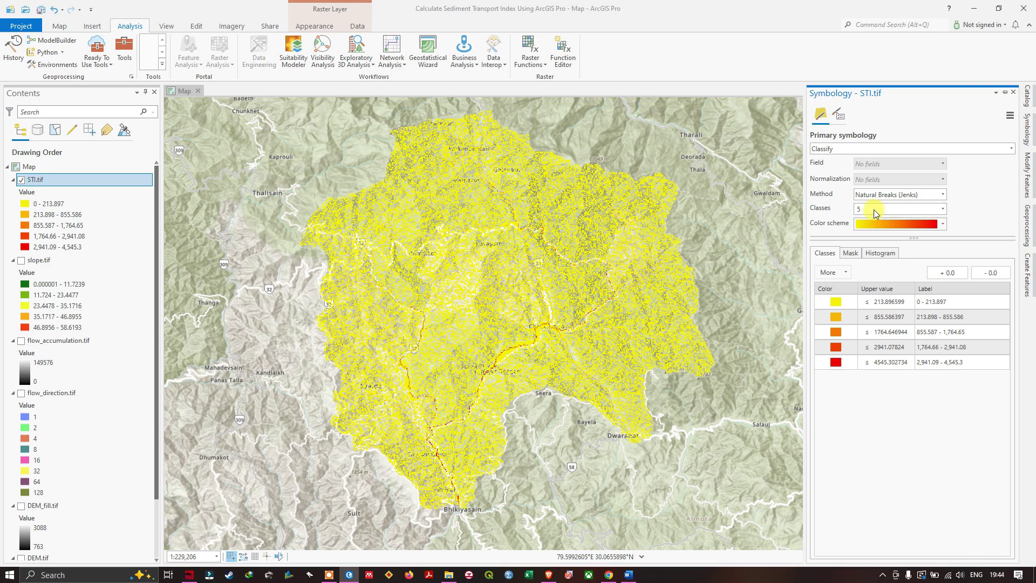
- Set the STI.tif classification method to Equal Interval with 8 classes
{"action": "left_click", "coordinate": [929, 198]}
{"action": "left_click", "coordinate": [906, 311]}
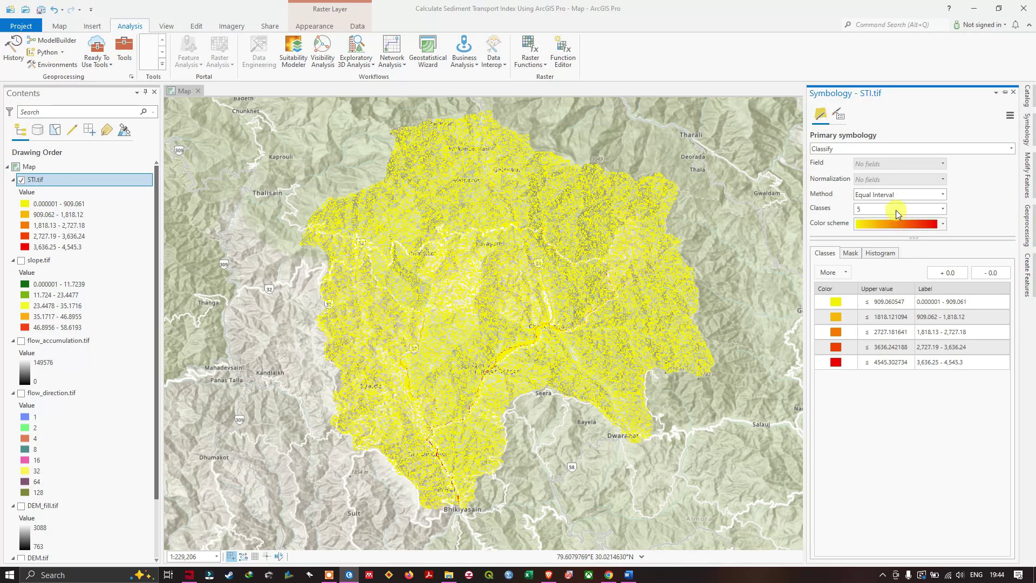
{"action": "left_click", "coordinate": [942, 218]}
{"action": "left_click", "coordinate": [883, 258]}
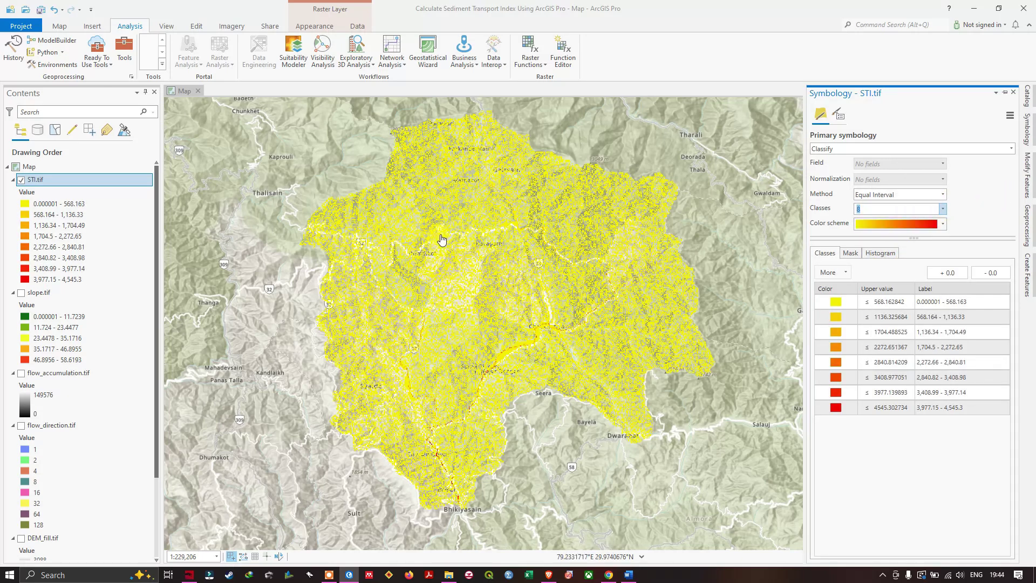
- Turn the DEM_fill.tif layer back on beneath STI.tif and inspect the river channel north of Seera
{"action": "scroll", "coordinate": [42, 270], "scroll_direction": "down", "scroll_amount": 3}
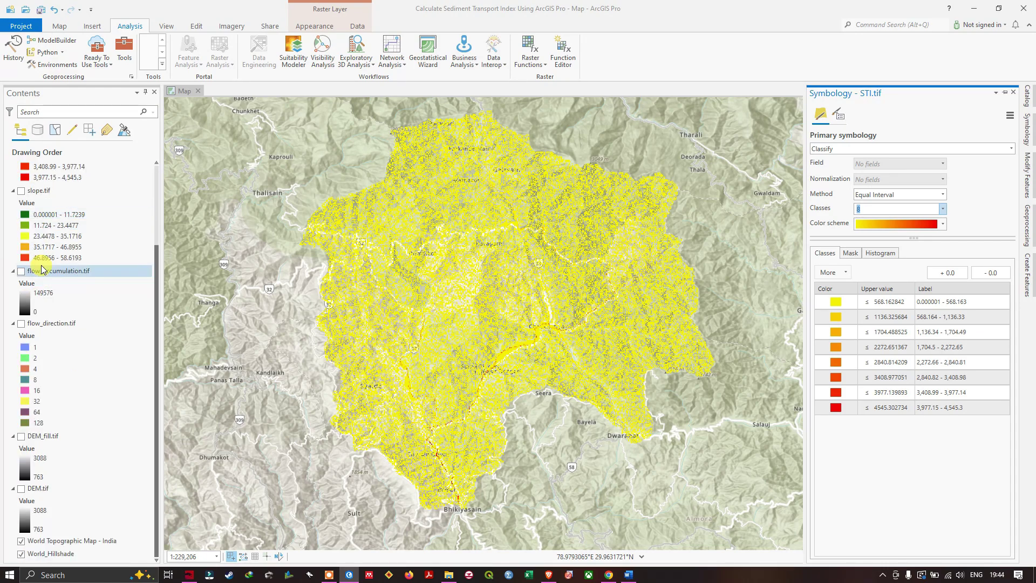
{"action": "left_click", "coordinate": [21, 437]}
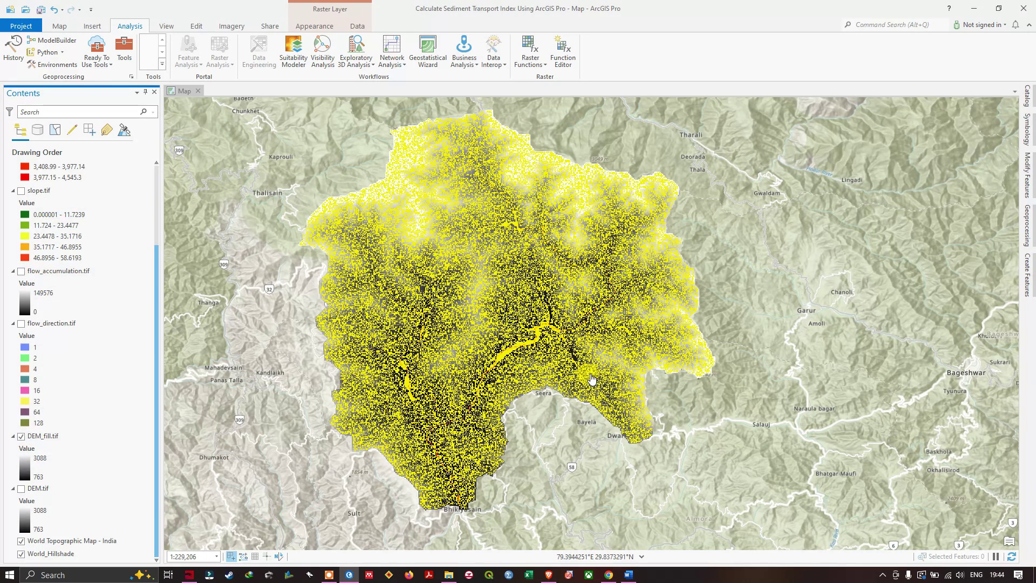
{"action": "scroll", "coordinate": [523, 351], "scroll_direction": "up", "scroll_amount": 2}
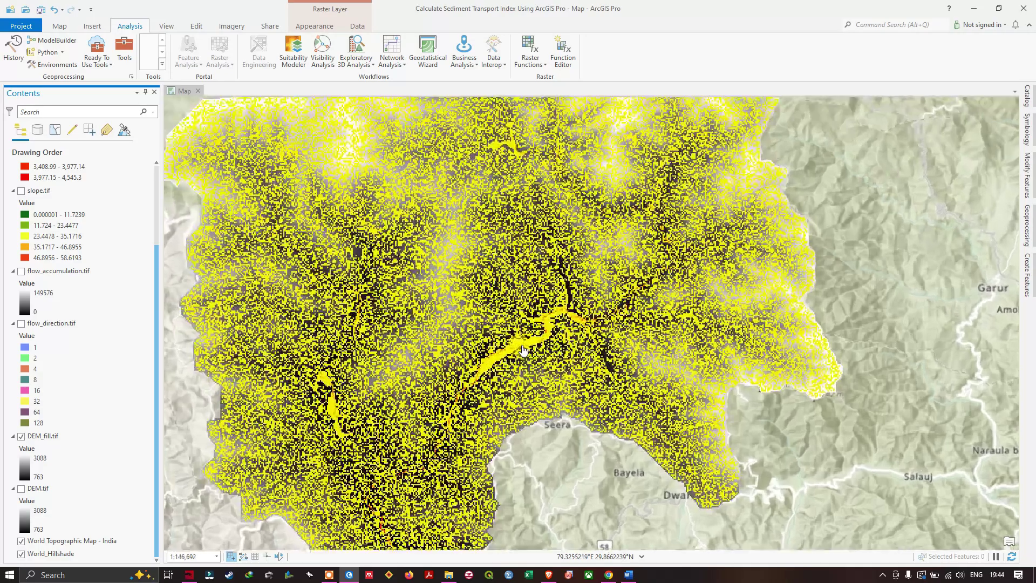
{"action": "scroll", "coordinate": [524, 351], "scroll_direction": "up", "scroll_amount": 2}
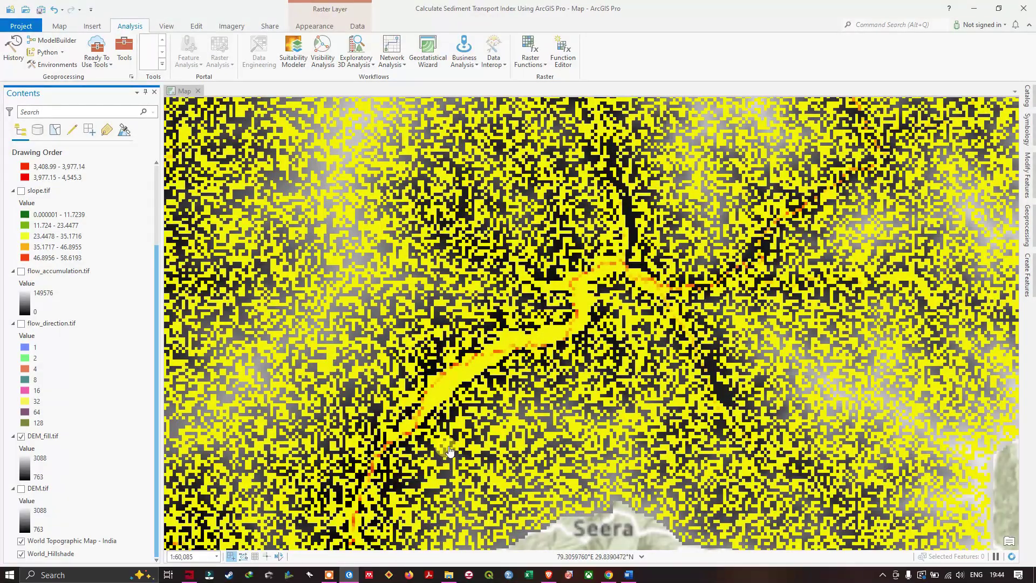
{"action": "left_click_drag", "start_coordinate": [450, 451], "coordinate": [472, 412]}
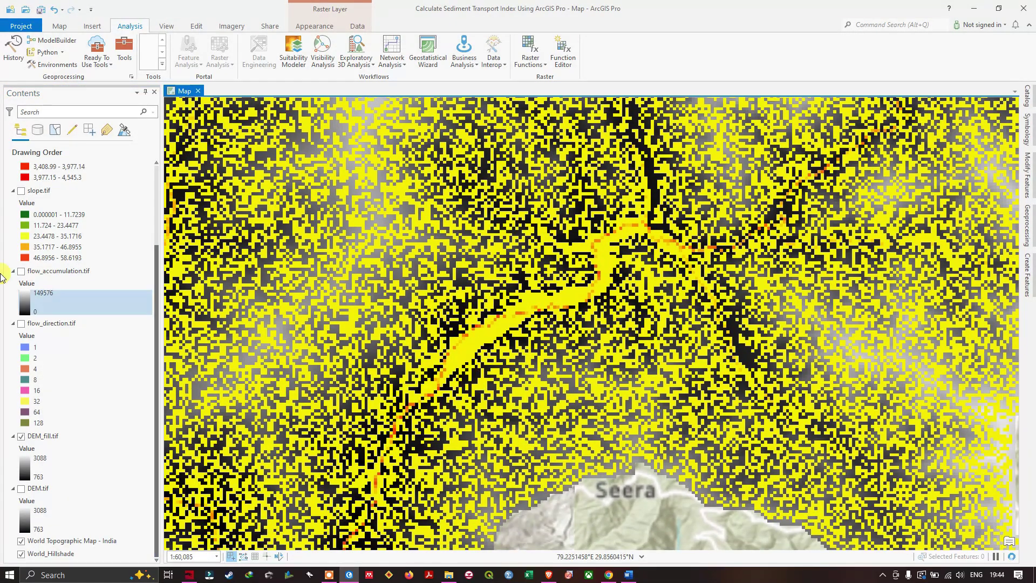
- Review the STI.tif class ranges in the legend, switching to the Word document to read its explanation of the index
{"action": "scroll", "coordinate": [76, 218], "scroll_direction": "up", "scroll_amount": 4}
{"action": "left_click", "coordinate": [54, 180]}
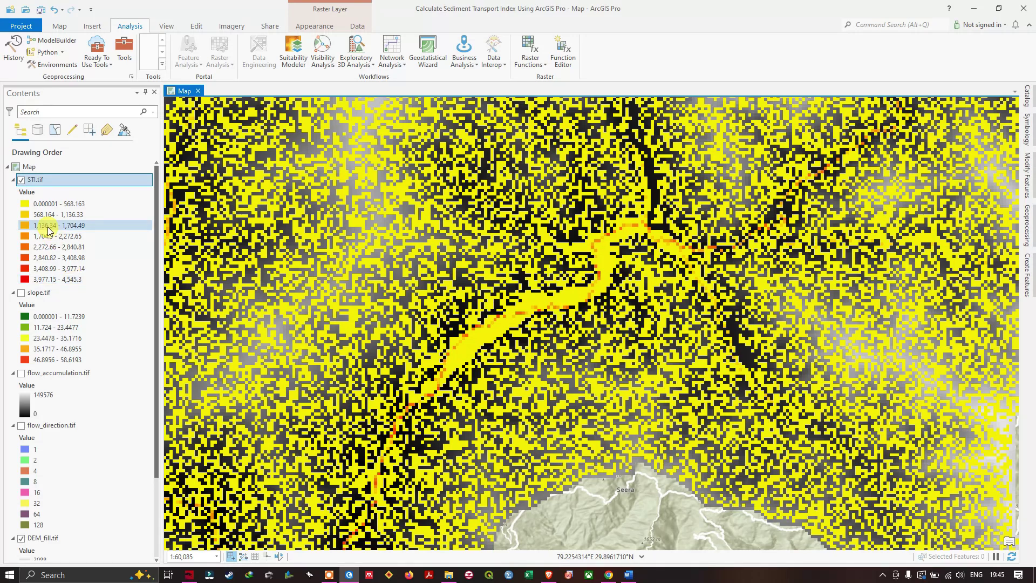
{"action": "left_click", "coordinate": [629, 575]}
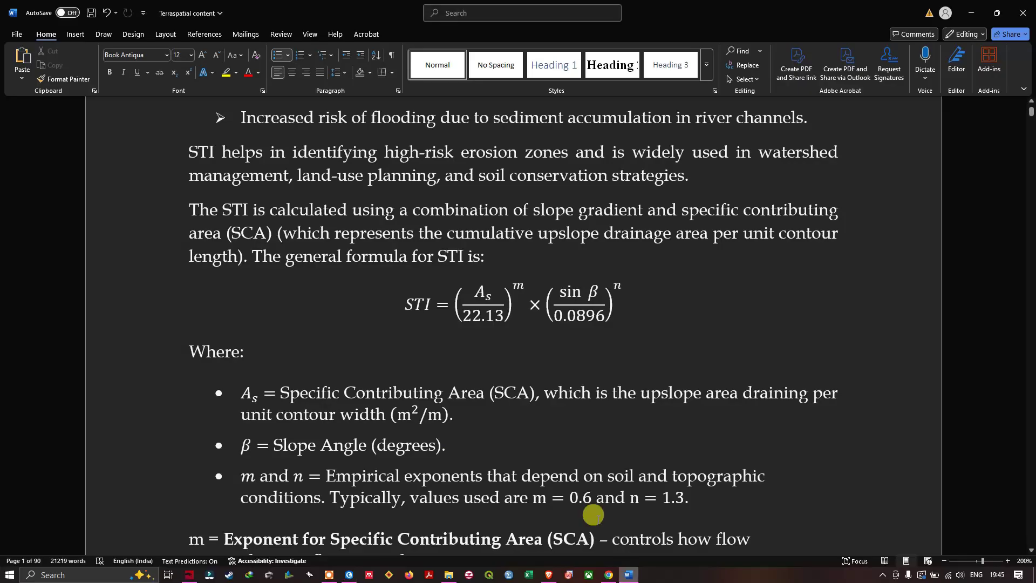
{"action": "scroll", "coordinate": [521, 386], "scroll_direction": "down", "scroll_amount": 10}
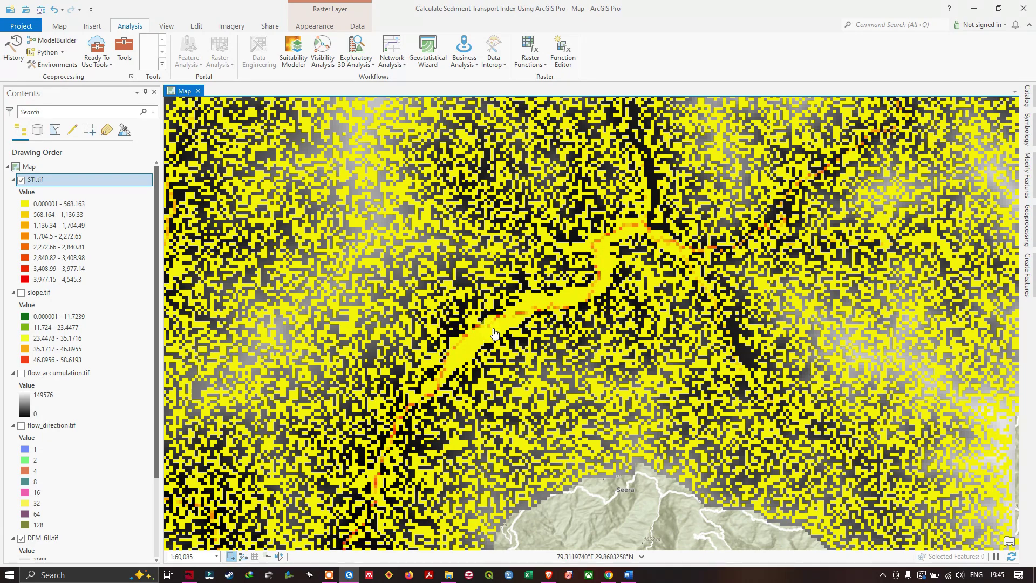
- Back in ArcGIS Pro, examine the STI classes along the river channels up close and across the whole watershed
{"action": "scroll", "coordinate": [496, 339], "scroll_direction": "down", "scroll_amount": 2}
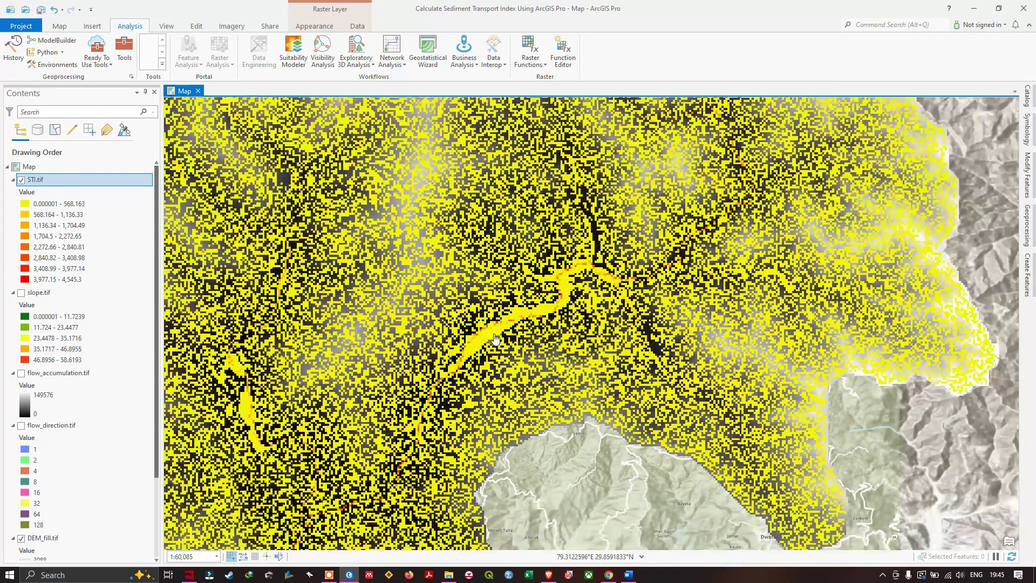
{"action": "scroll", "coordinate": [495, 338], "scroll_direction": "down", "scroll_amount": 2}
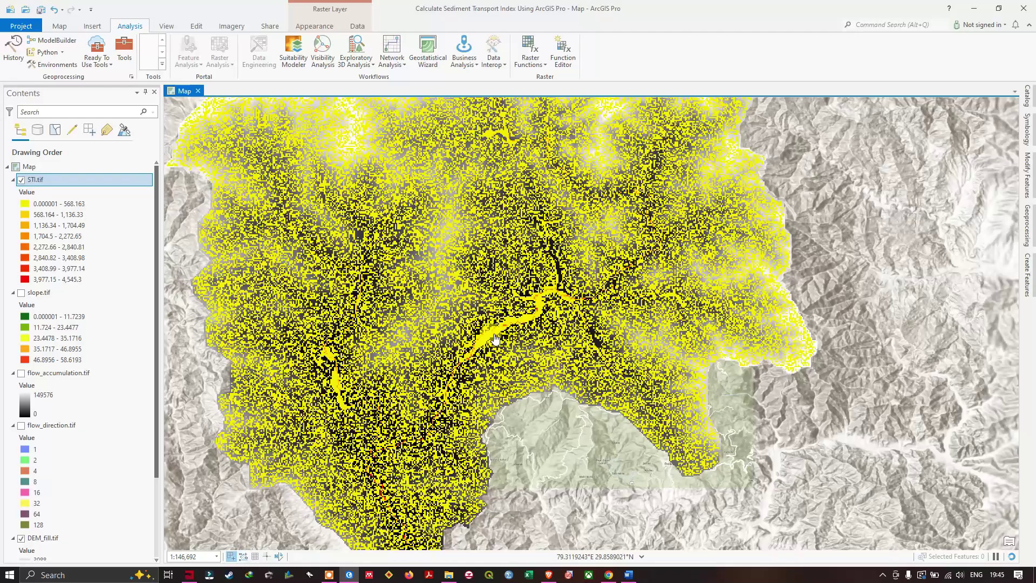
{"action": "scroll", "coordinate": [495, 338], "scroll_direction": "down", "scroll_amount": 2}
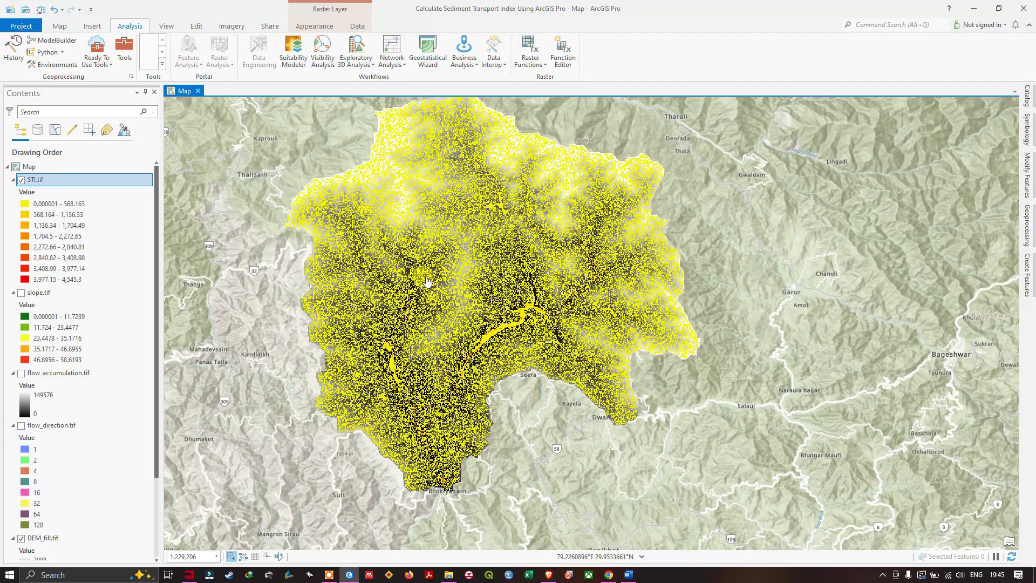
{"action": "scroll", "coordinate": [404, 324], "scroll_direction": "up", "scroll_amount": 2}
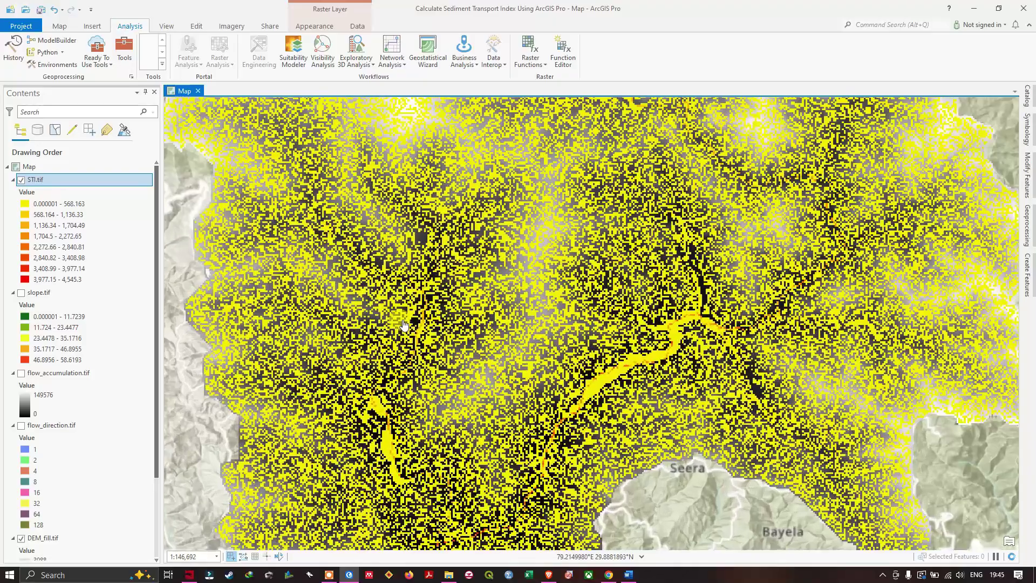
{"action": "scroll", "coordinate": [404, 324], "scroll_direction": "up", "scroll_amount": 2}
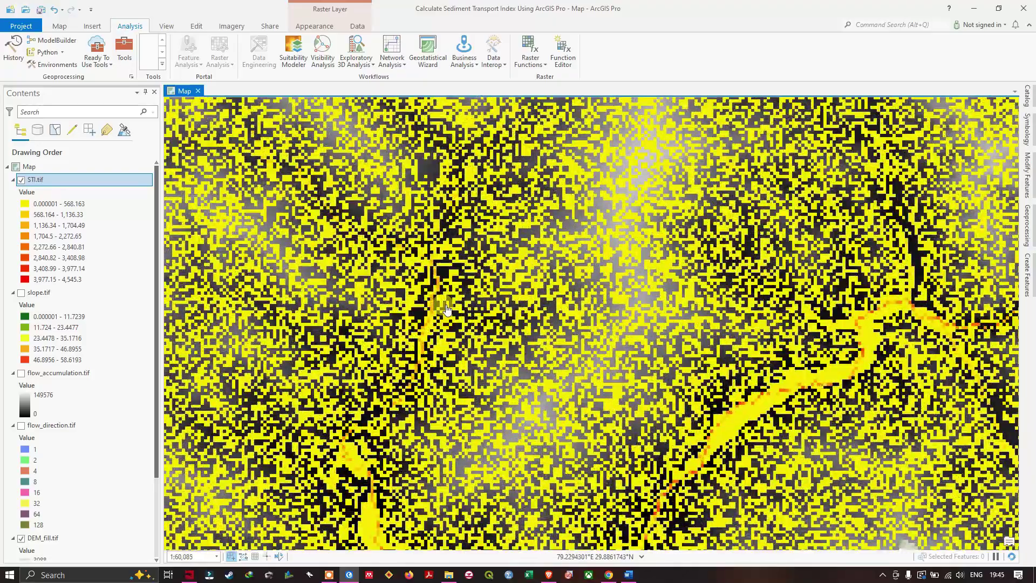
{"action": "scroll", "coordinate": [591, 372], "scroll_direction": "down", "scroll_amount": 2}
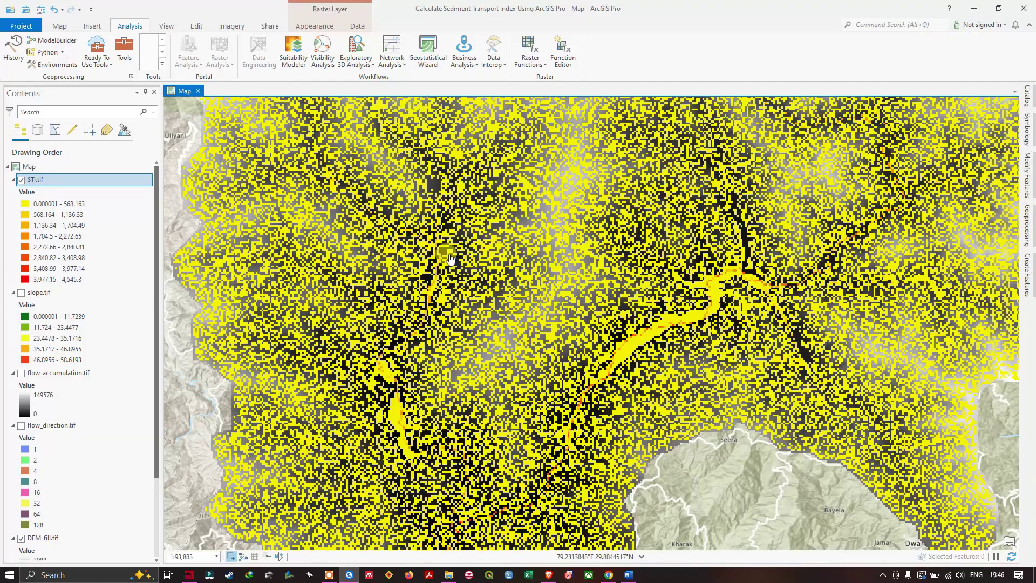
{"action": "scroll", "coordinate": [437, 256], "scroll_direction": "up", "scroll_amount": 3}
{"action": "scroll", "coordinate": [437, 269], "scroll_direction": "up", "scroll_amount": 2}
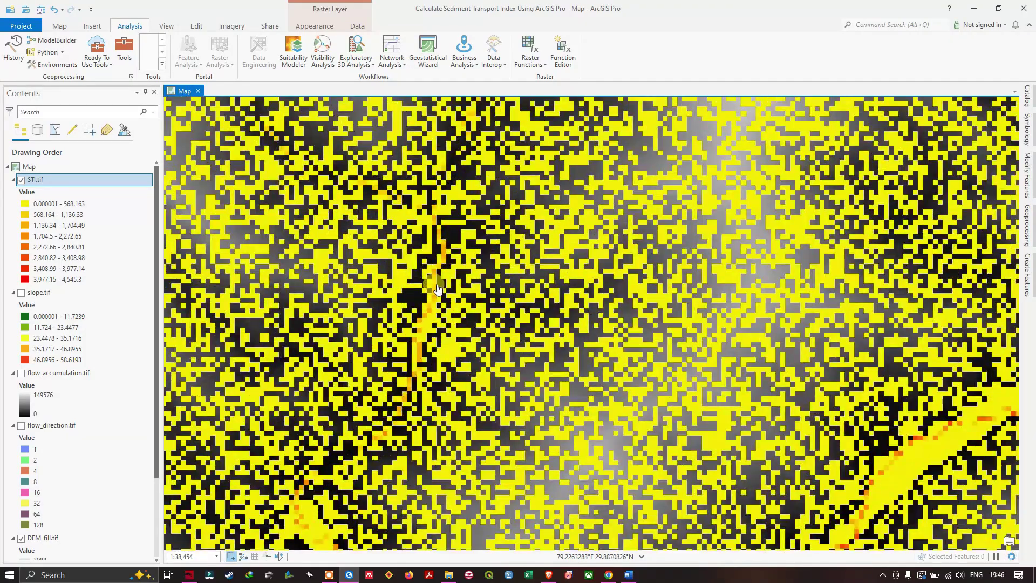
{"action": "scroll", "coordinate": [437, 290], "scroll_direction": "down", "scroll_amount": 2}
{"action": "scroll", "coordinate": [760, 374], "scroll_direction": "down", "scroll_amount": 3}
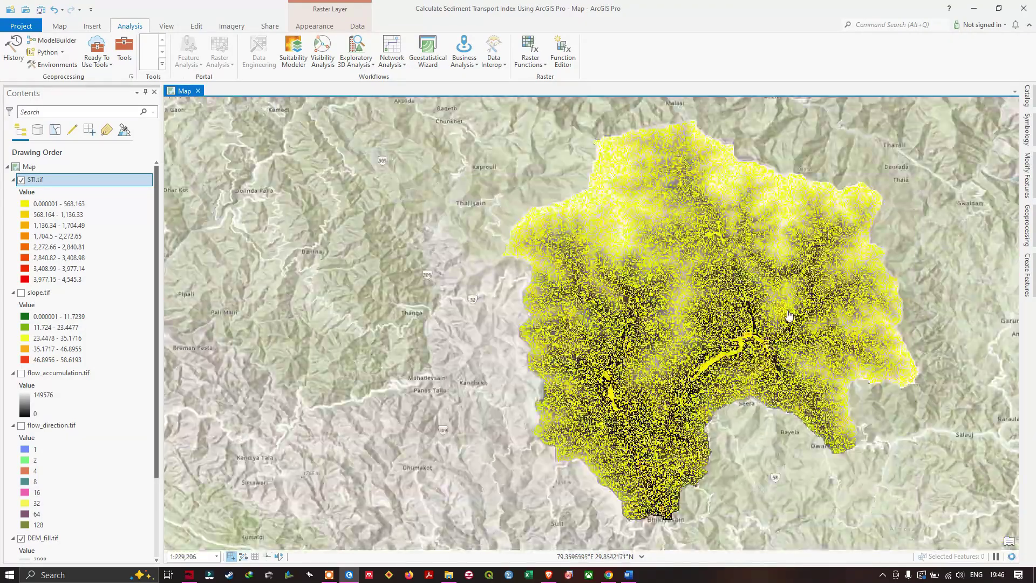
{"action": "left_click_drag", "start_coordinate": [761, 374], "coordinate": [554, 307]}
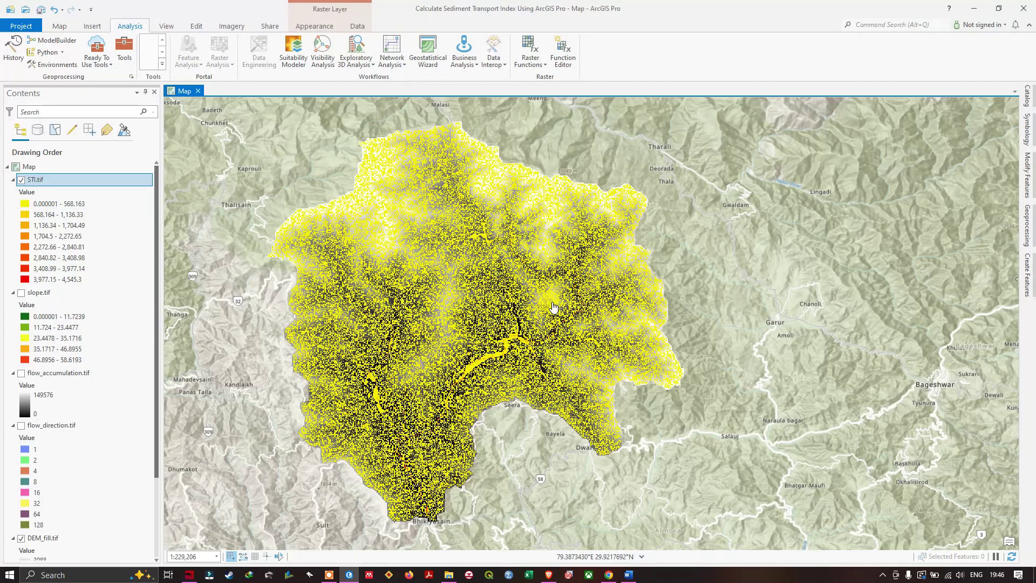